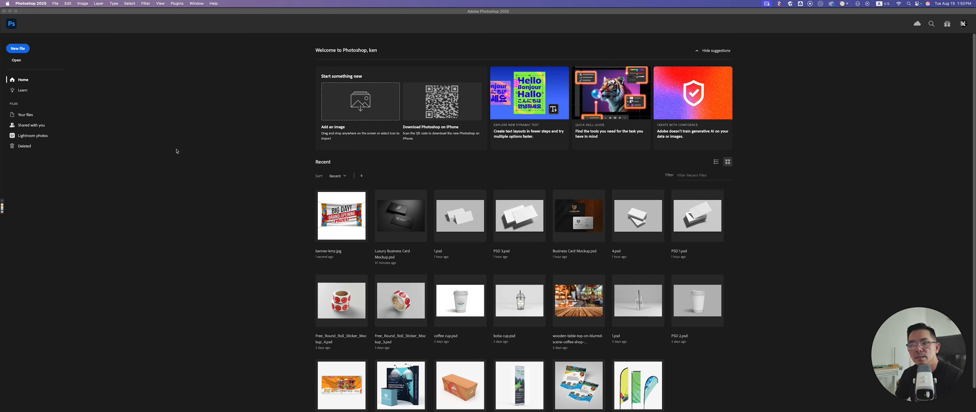
Step: Start a new document and show the blank presets for print
click(20, 50)
click(19, 49)
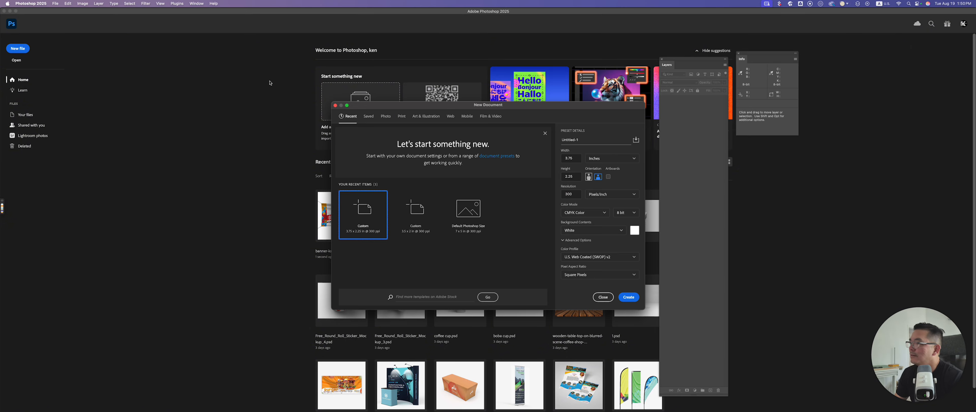
click(402, 117)
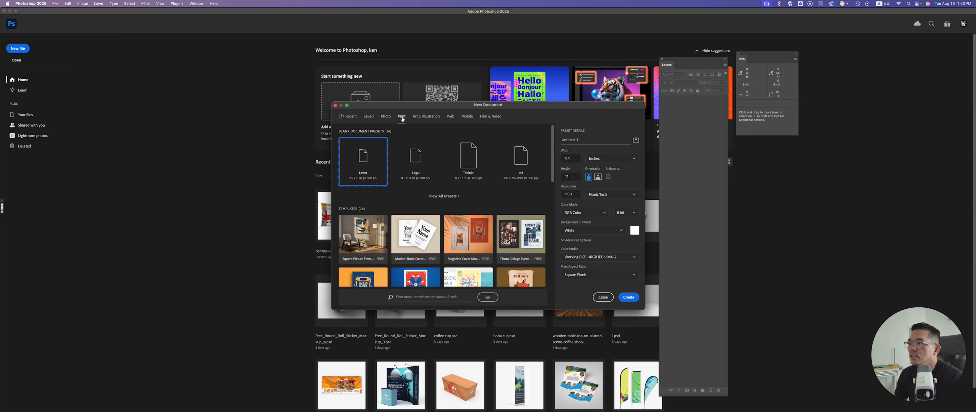
Step: Examine the print preset's resolution and compare it with the web preset's resolution and color mode options
double_click(576, 194)
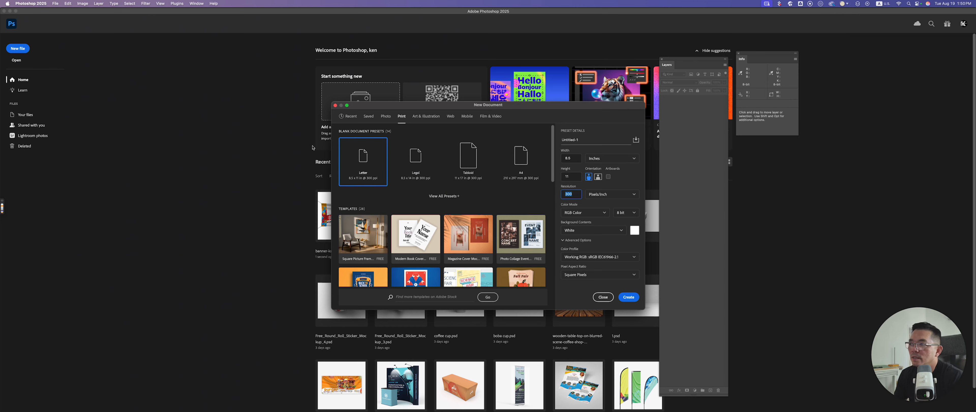
click(450, 116)
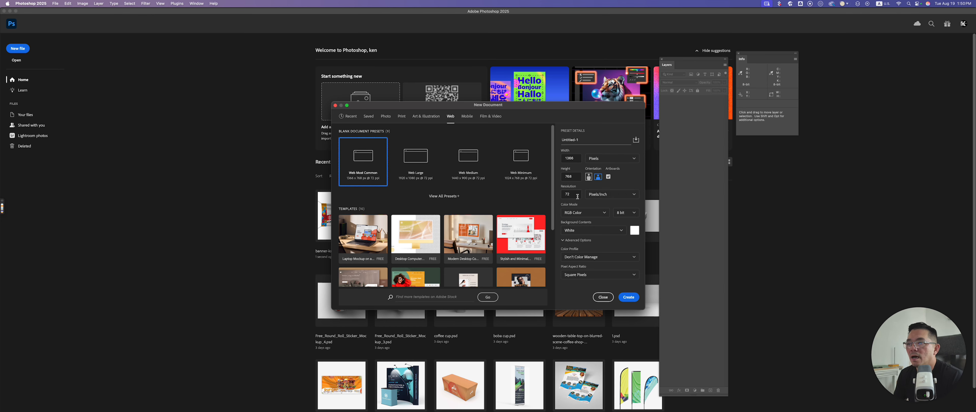
click(602, 213)
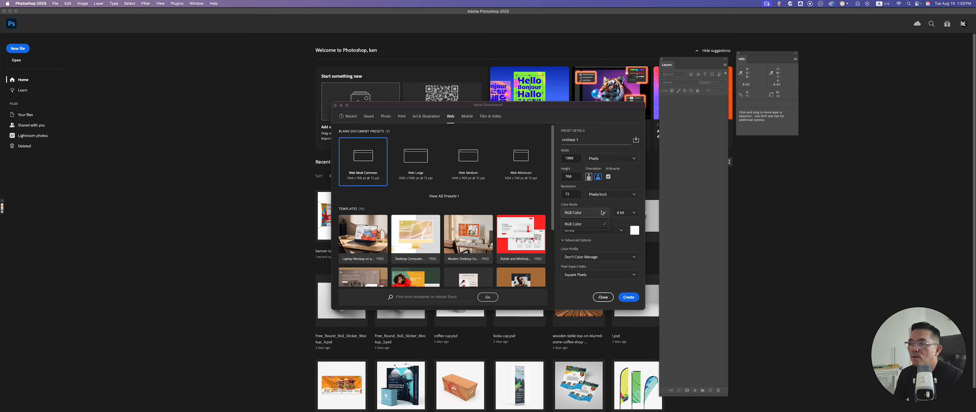
Step: Base the new document on the print Letter preset, using CMYK Color, a width of 3.75 inches and a height of 2.25 inches
click(403, 117)
click(403, 118)
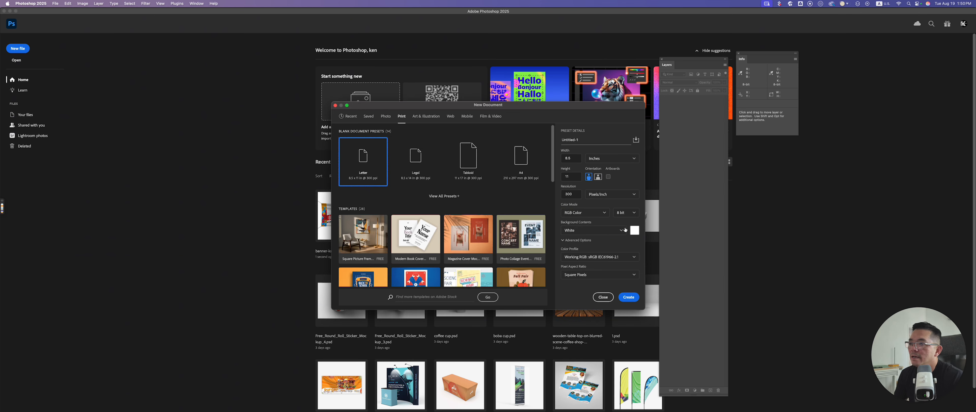
click(600, 214)
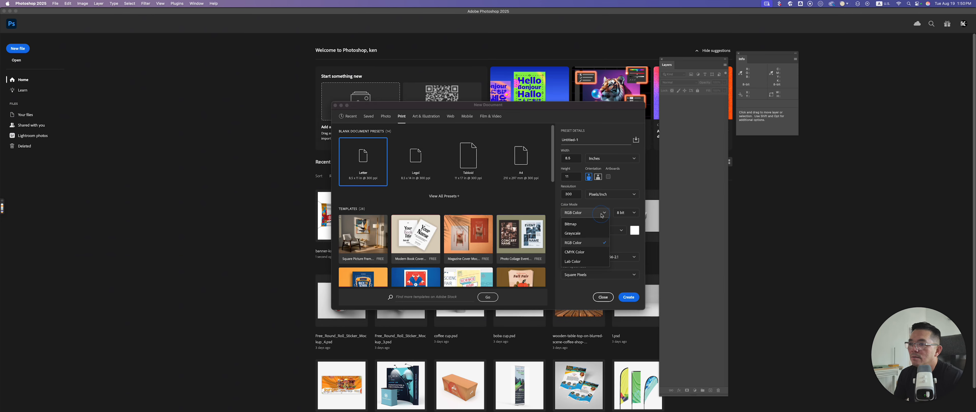
click(575, 252)
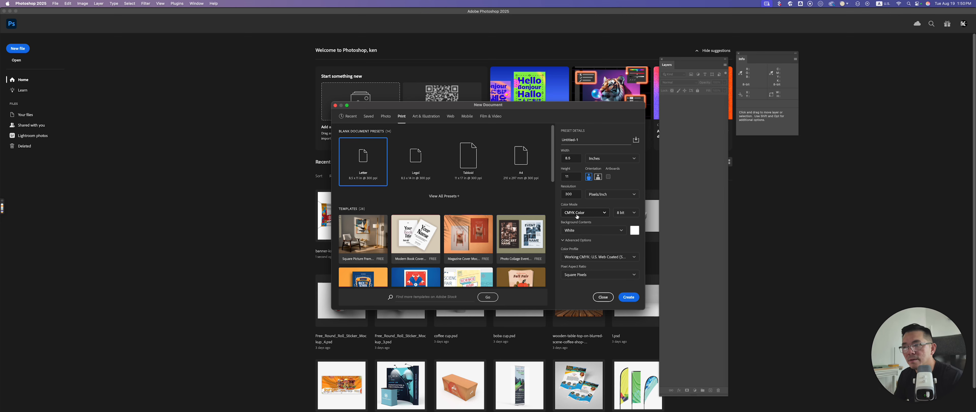
click(571, 159)
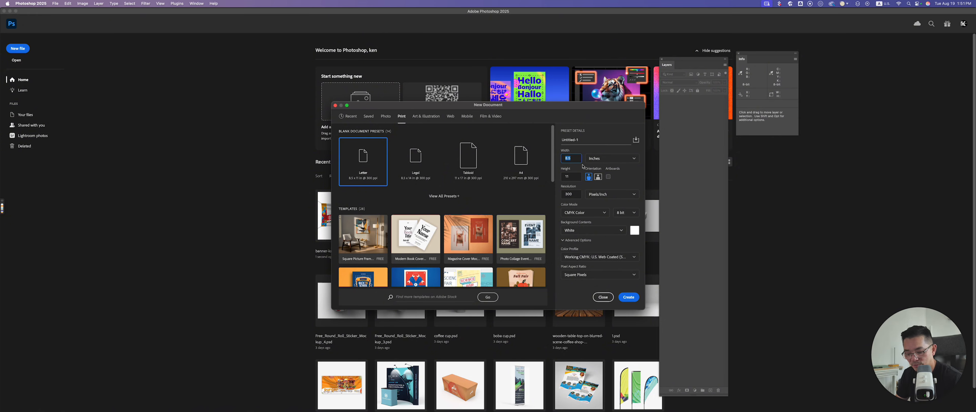
text(.75)
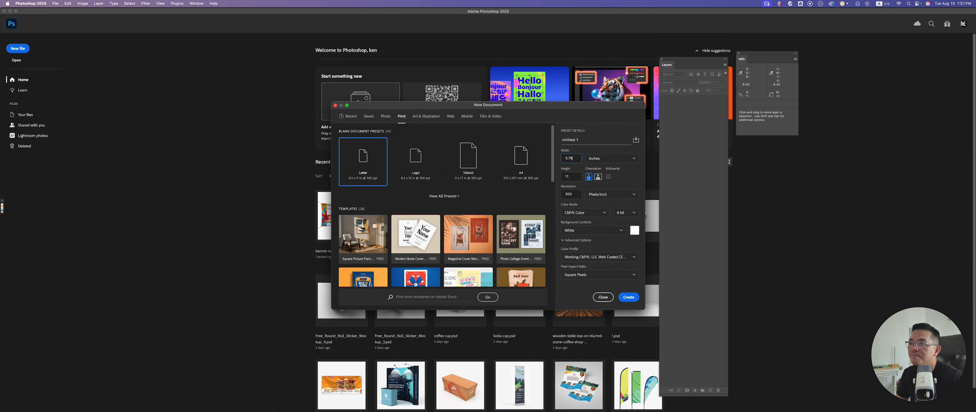
key(Tab)
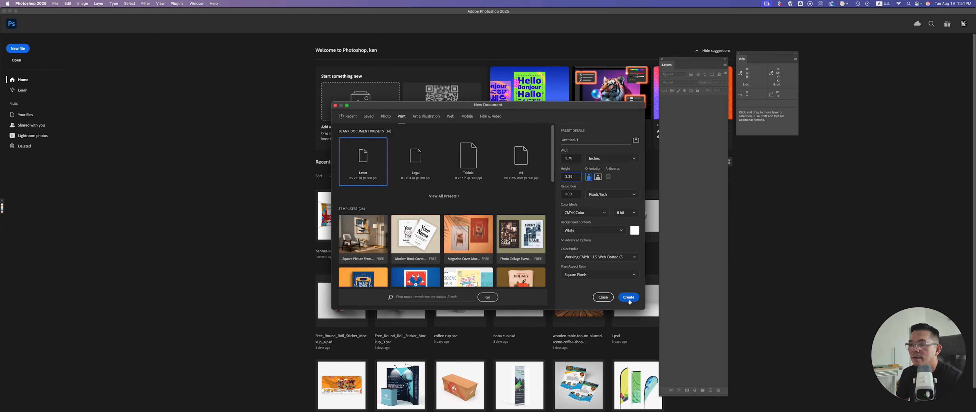
Step: Save the document settings as a preset named "business card"
click(636, 140)
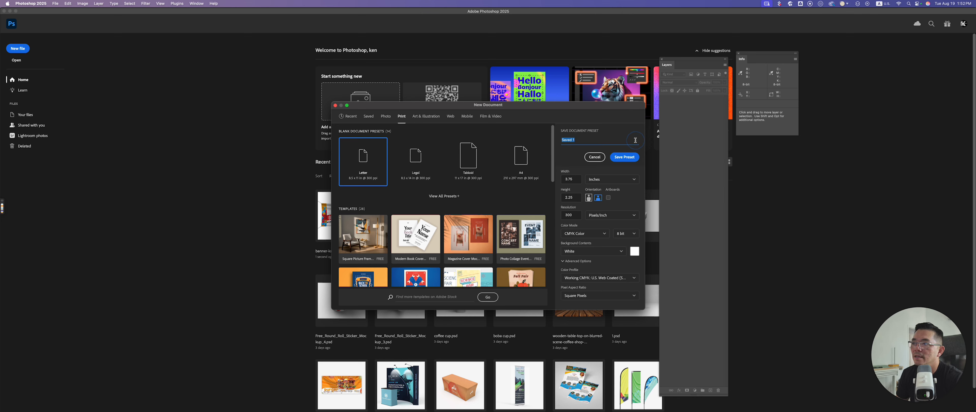
text(bus)
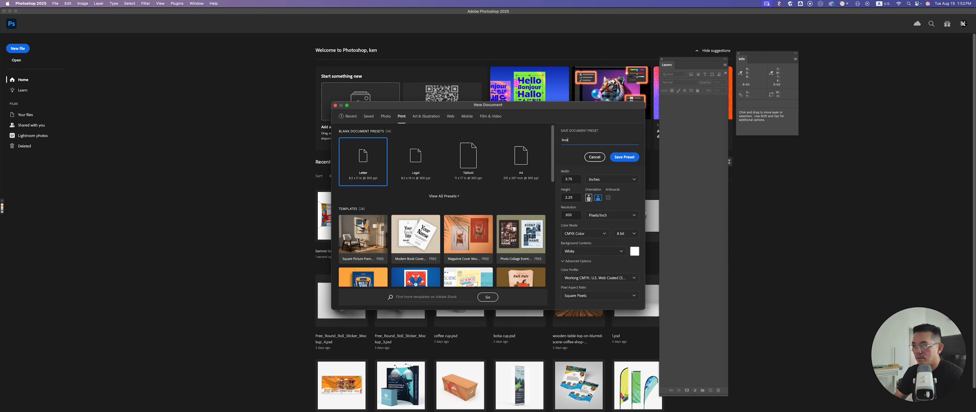
text(iness card)
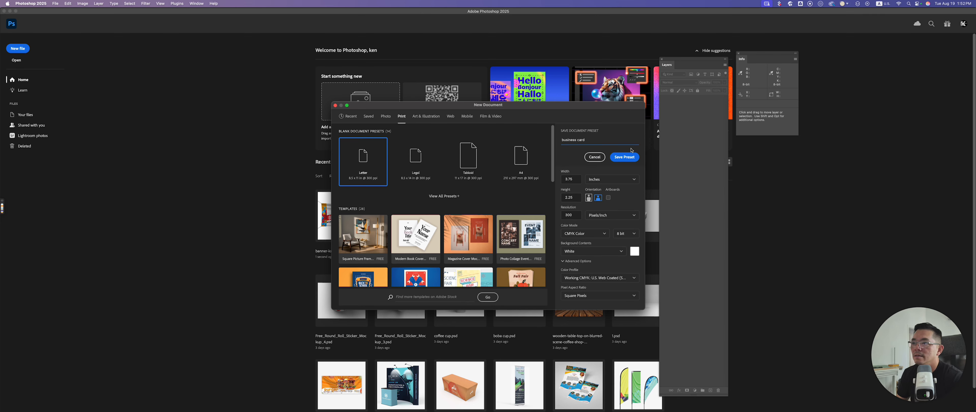
click(628, 156)
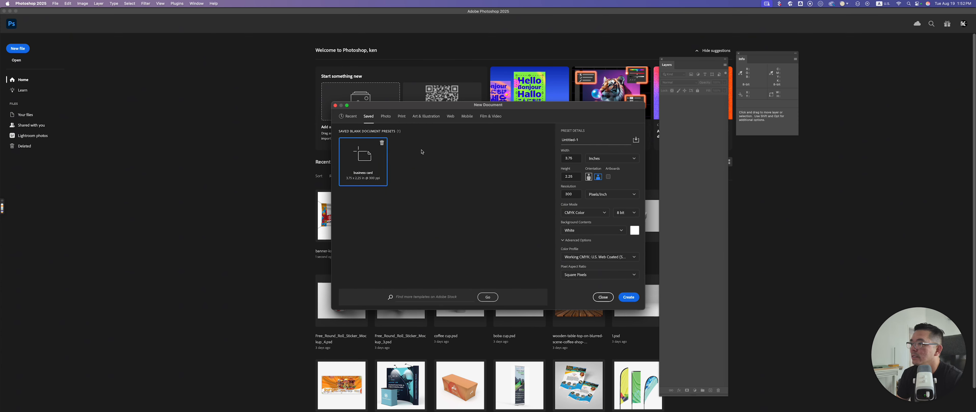
Step: Create the document from the saved "business card" preset
click(401, 116)
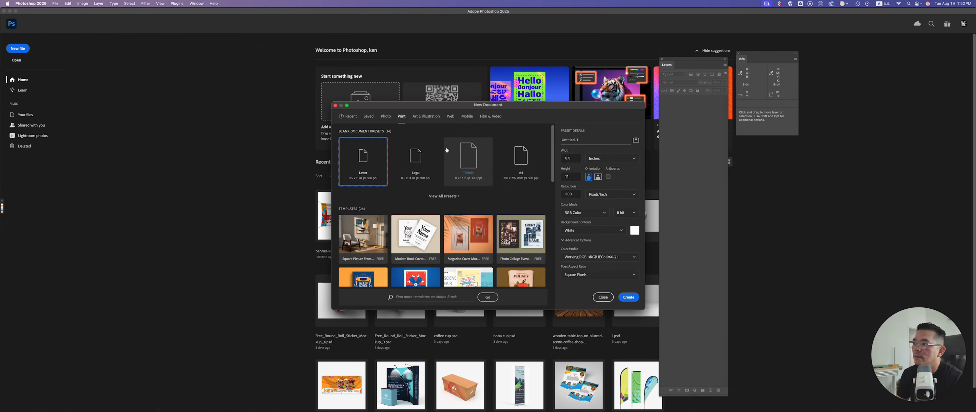
click(368, 116)
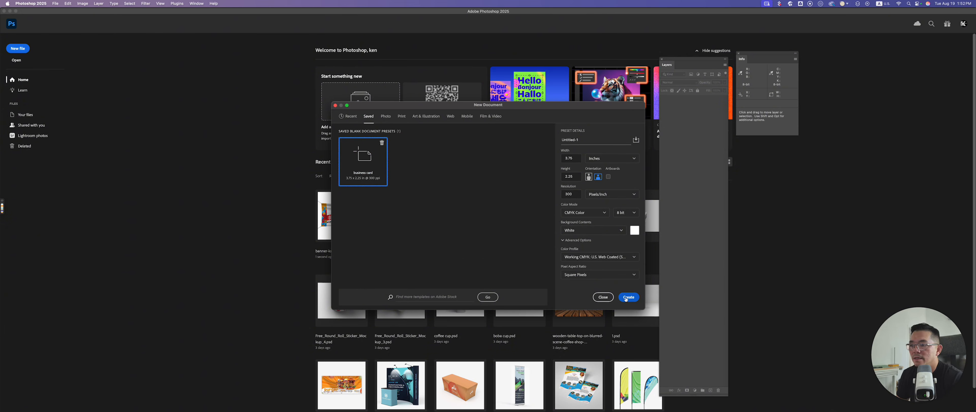
click(627, 298)
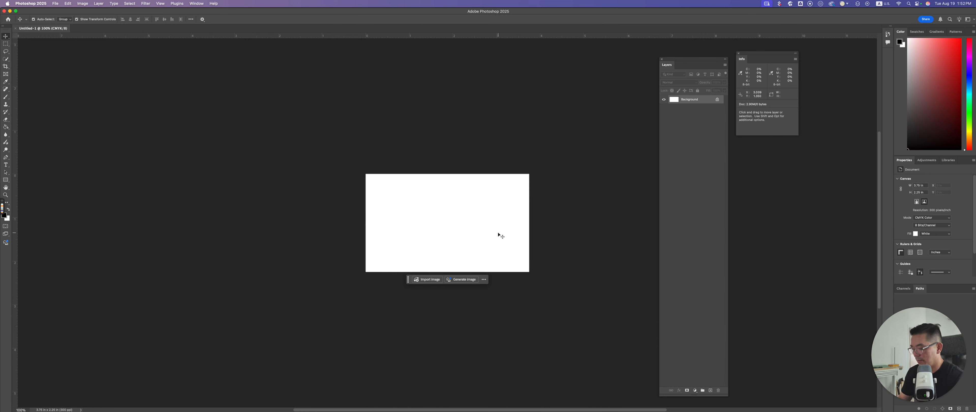
Step: Convert the locked Background into a regular layer with the default name and duplicate it
mouse_move(485, 217)
mouse_down()
mouse_move(513, 218)
mouse_move(505, 216)
mouse_up()
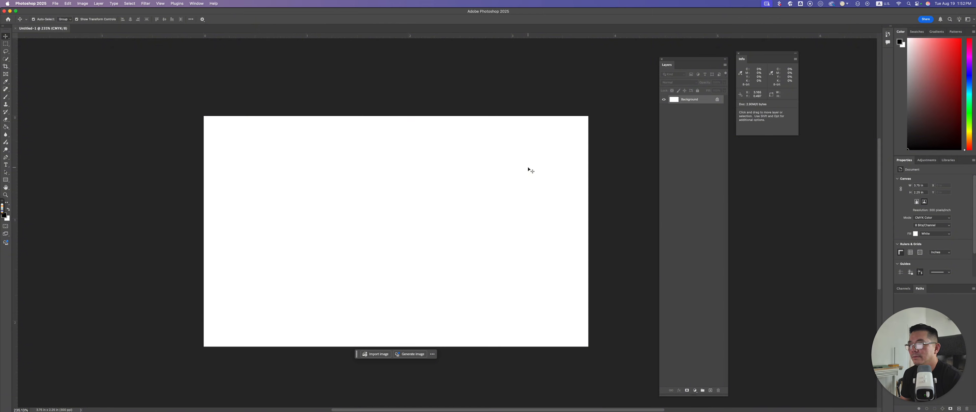
double_click(707, 102)
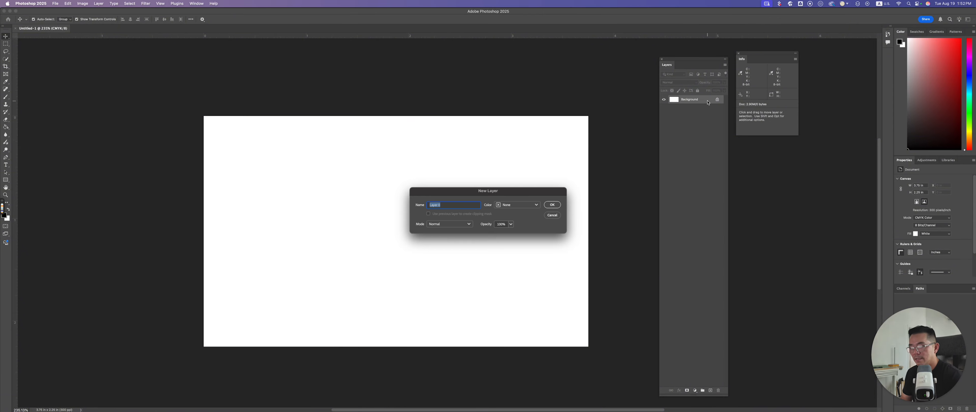
key(Return)
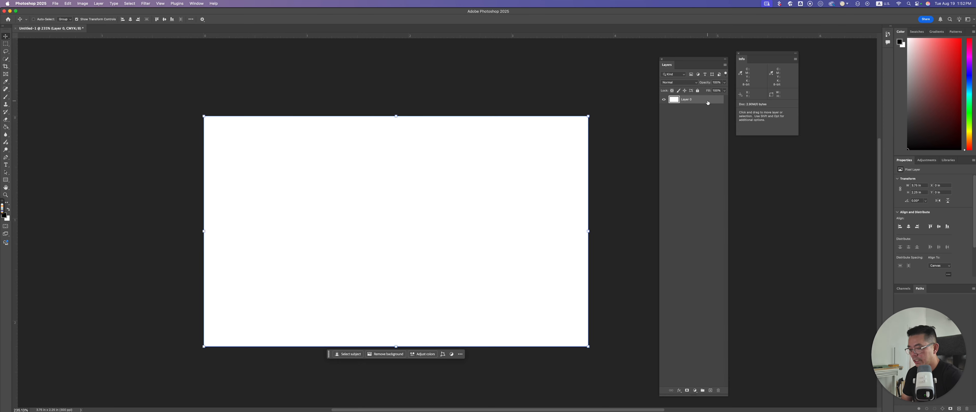
key(super+j)
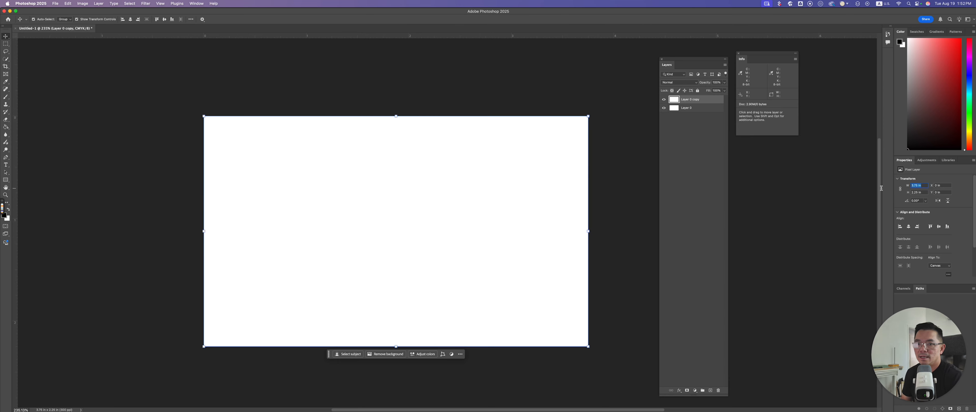
Step: Resize the duplicated layer to 3.5 by 2 inches and center it horizontally and vertically on the canvas
text(3.5)
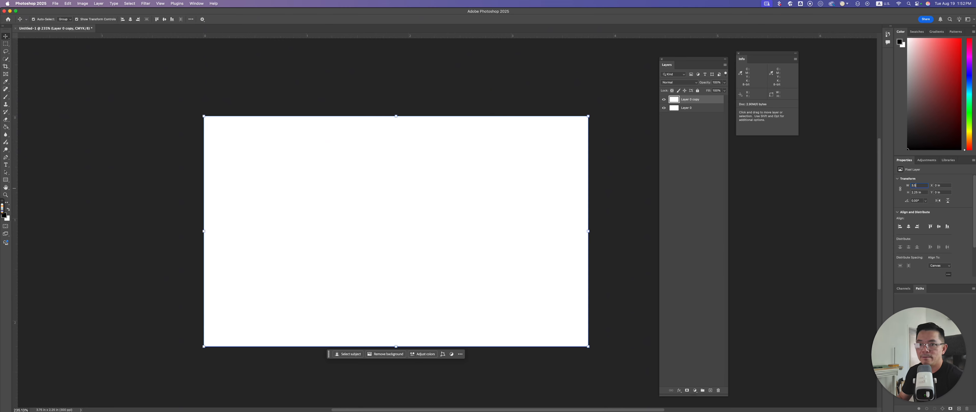
key(Tab)
text(2)
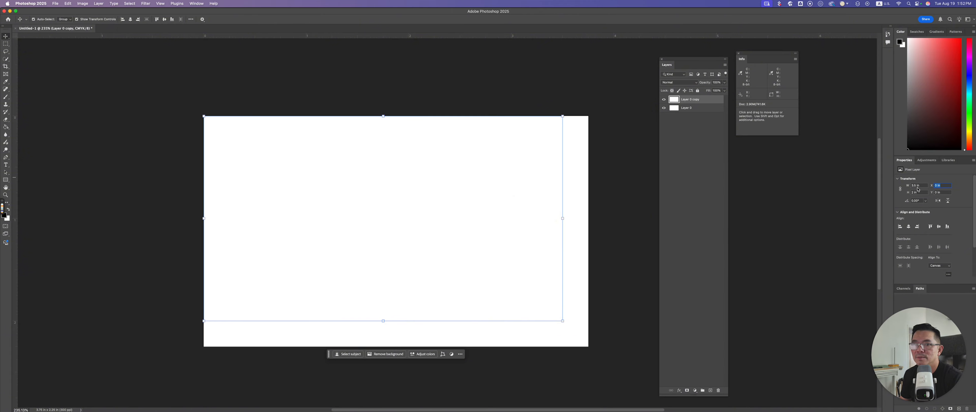
click(908, 227)
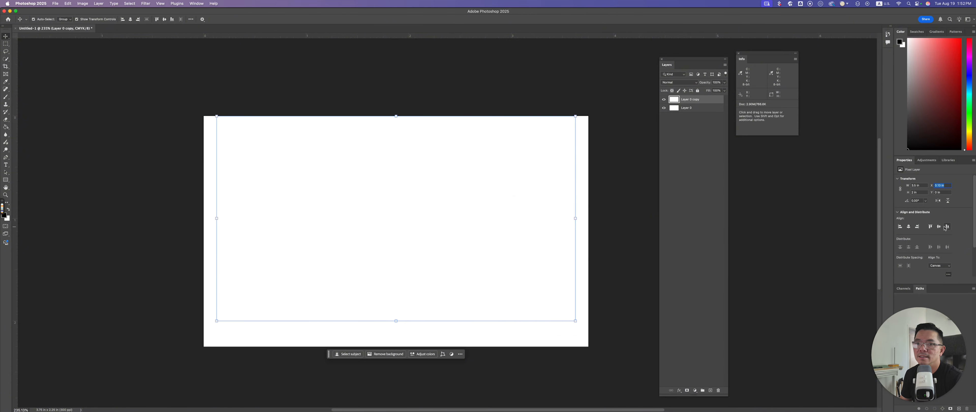
click(938, 227)
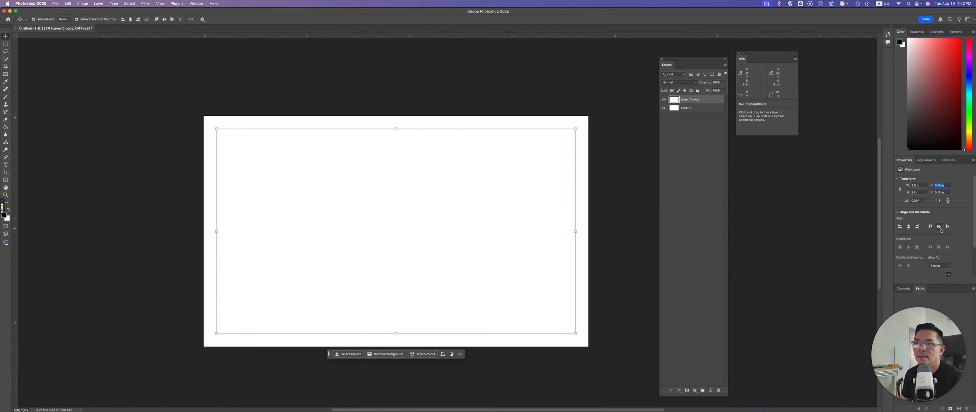
Step: Add a Stroke effect to the smaller white rectangle layer in the brighter blue #368ae9
click(678, 390)
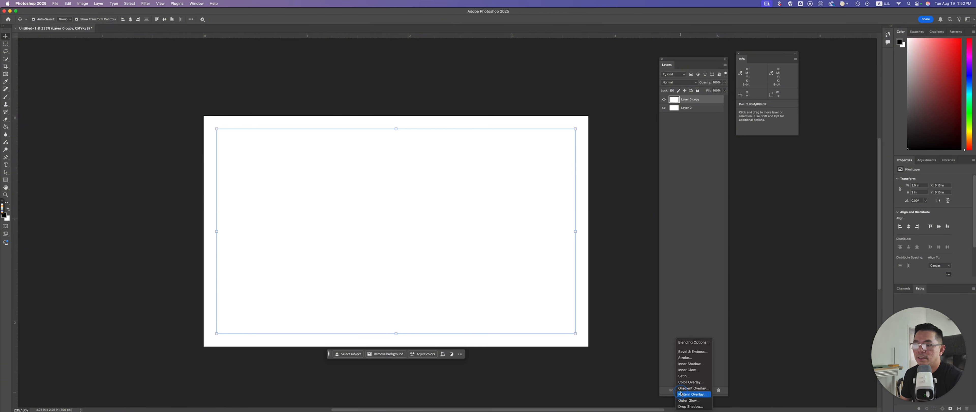
click(685, 357)
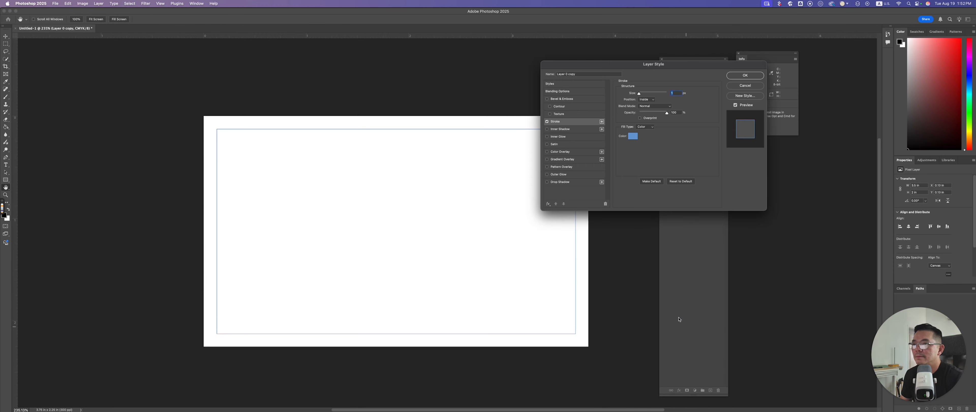
click(632, 136)
click(469, 164)
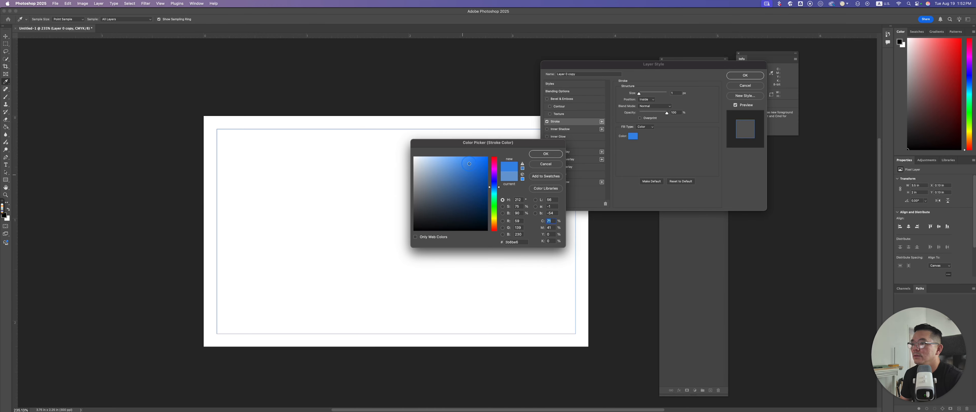
click(470, 163)
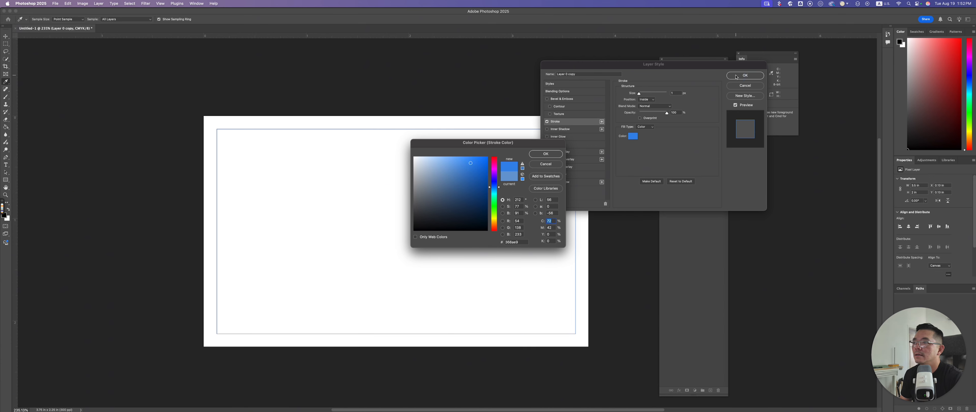
key(Return)
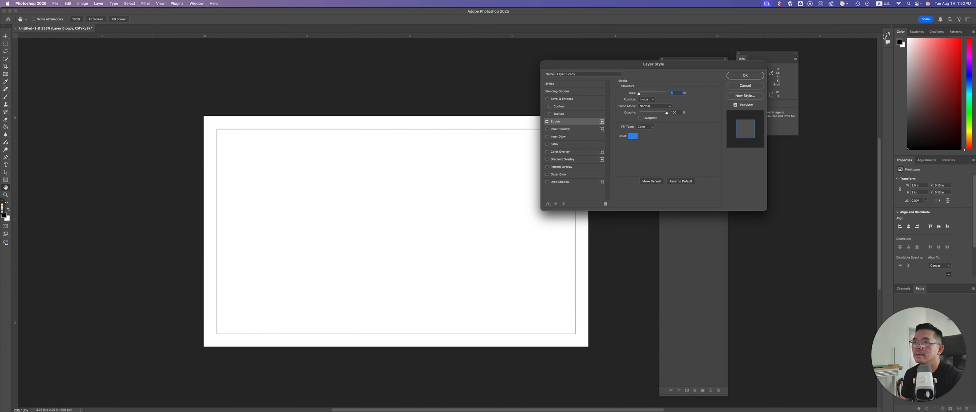
click(755, 74)
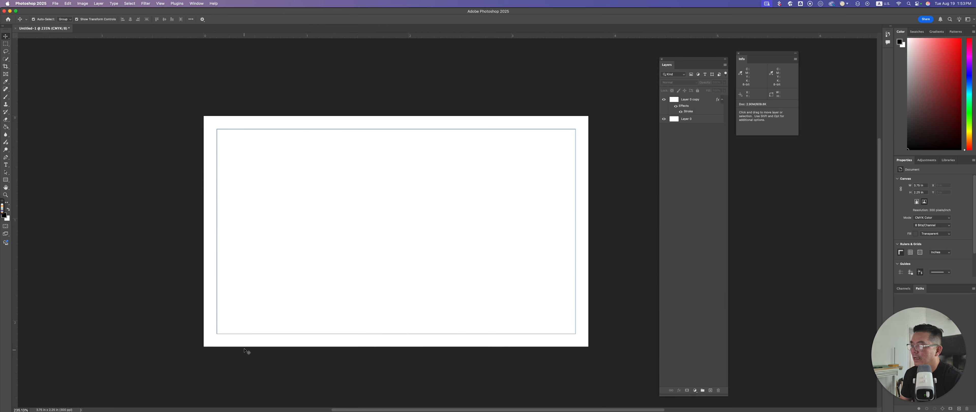
Step: Rename the stroked layer to "cutline"
click(330, 322)
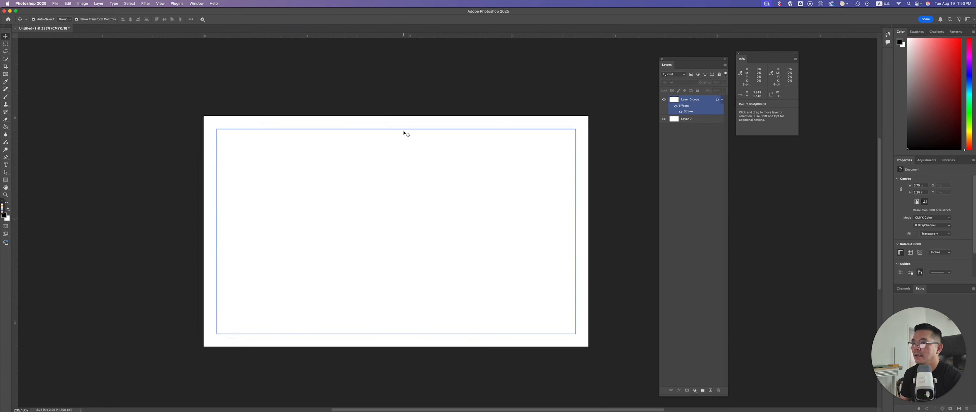
double_click(692, 100)
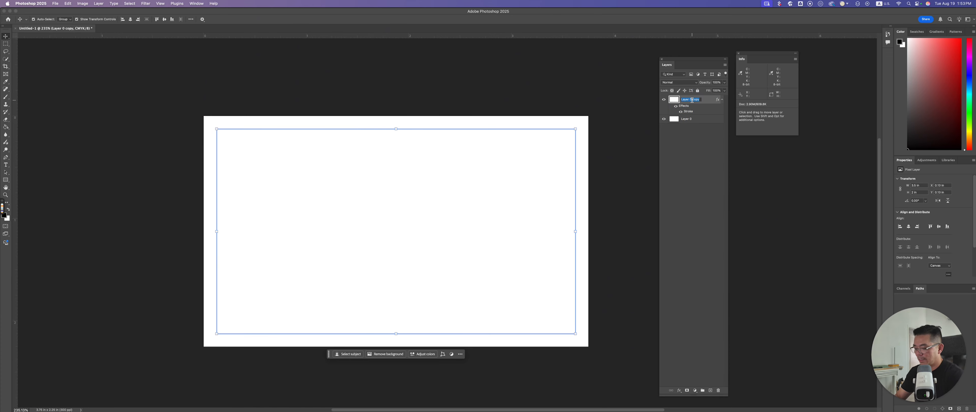
text(cutline)
key(Return)
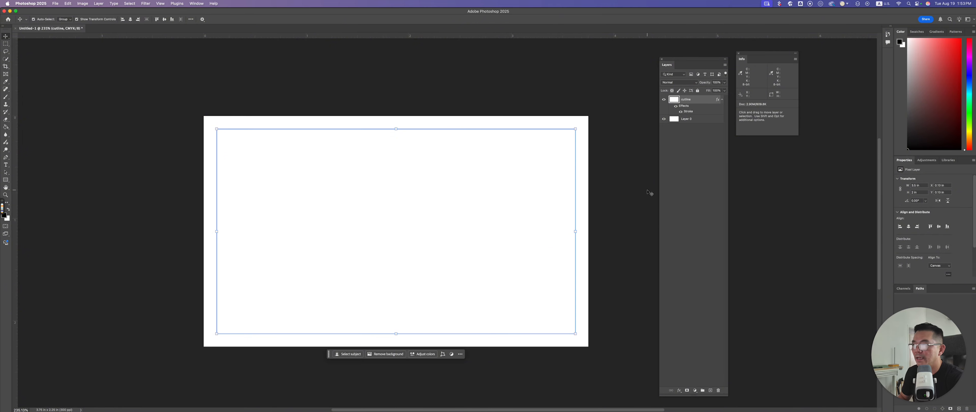
Step: Duplicate the cutline layer and rename the copy "safety line"
key(super+j)
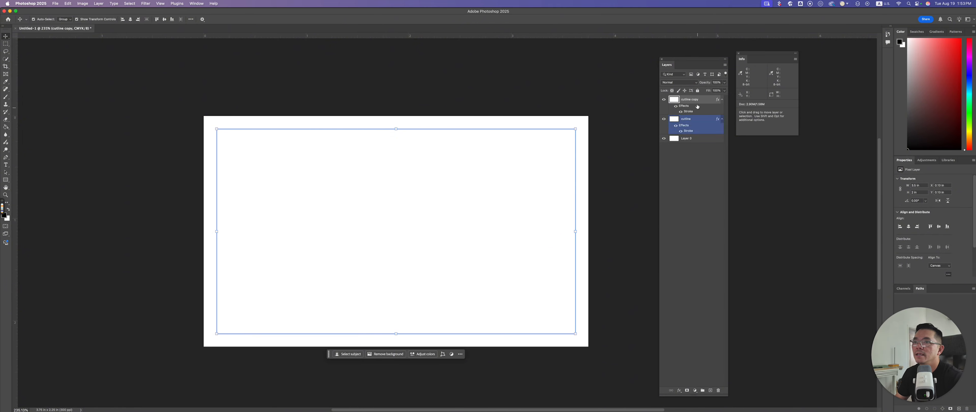
text(s)
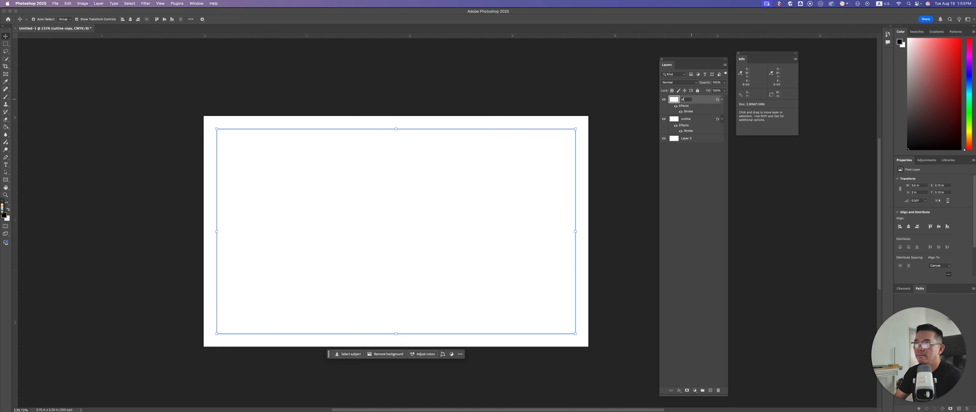
text(afety line)
key(Return)
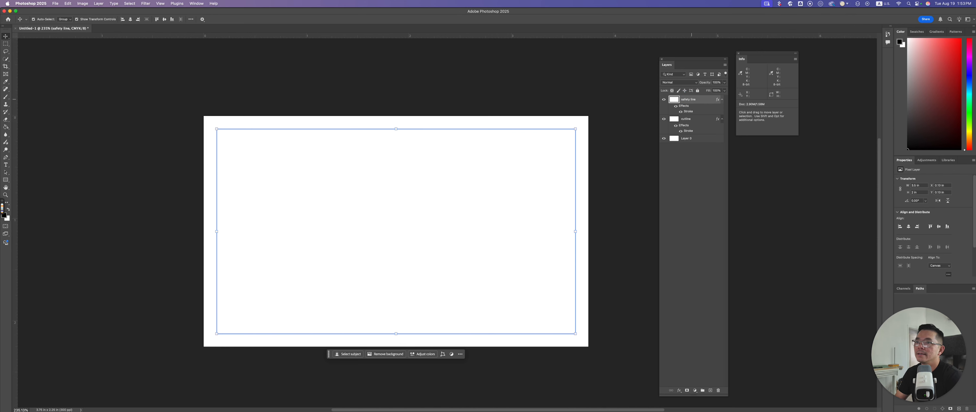
Step: Resize the safety line layer to 3.25 by 1.75 inches and center it horizontally and vertically on the canvas
click(920, 185)
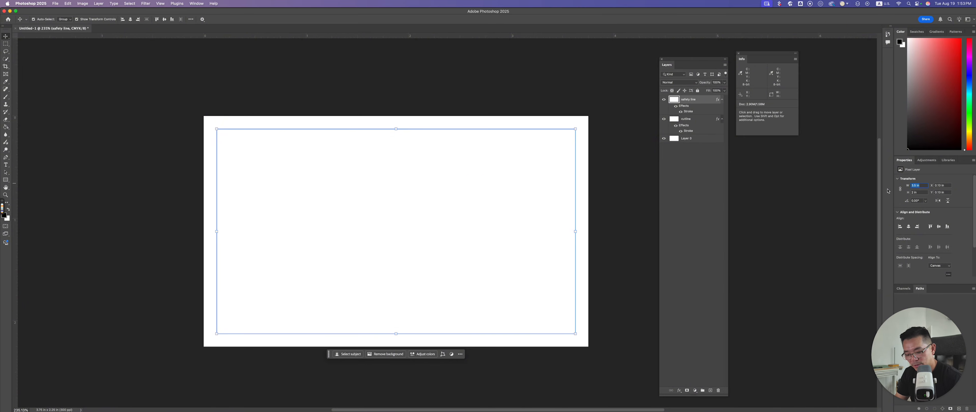
text(3.25)
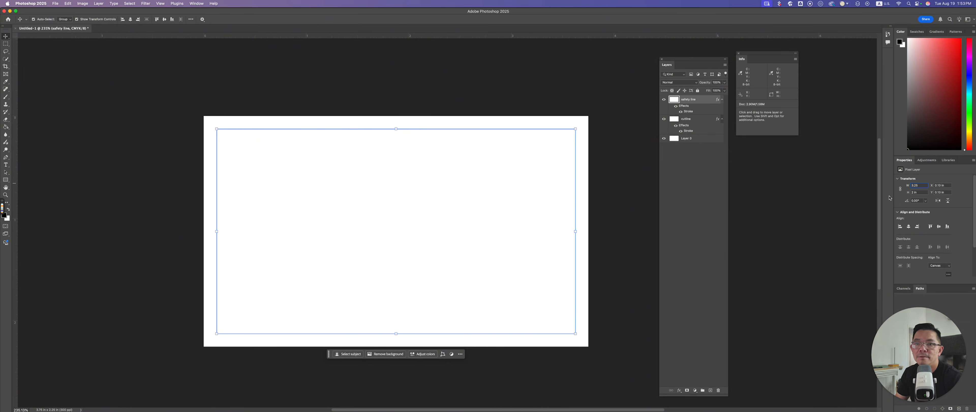
click(921, 193)
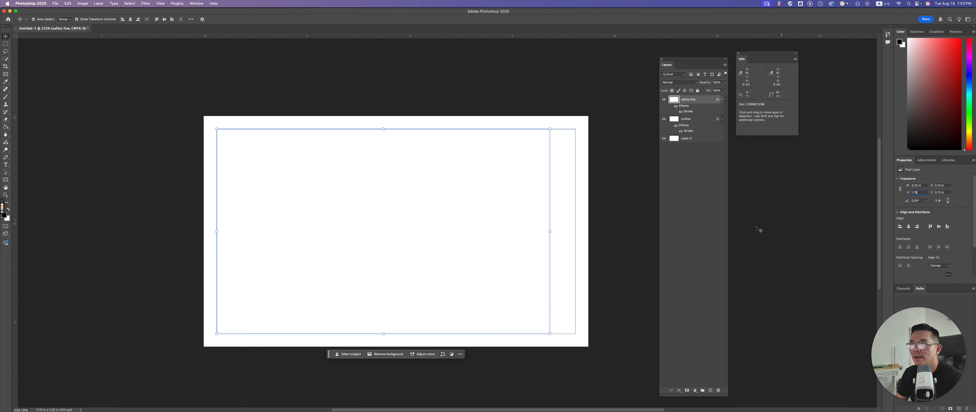
click(908, 227)
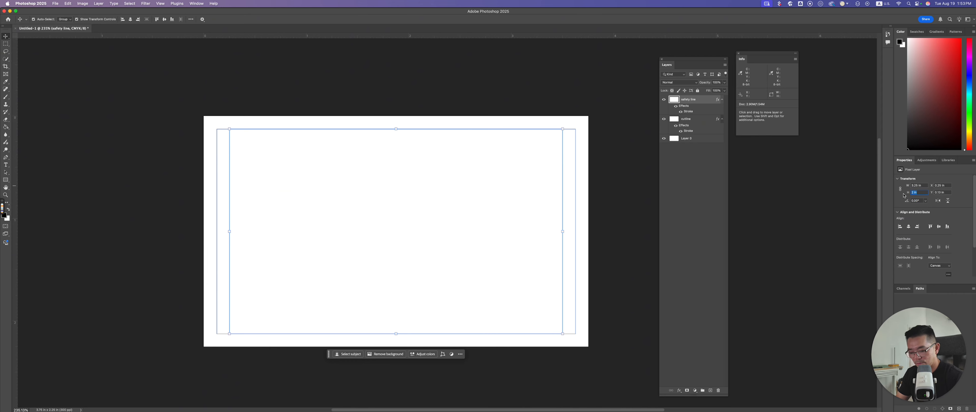
text(1.75)
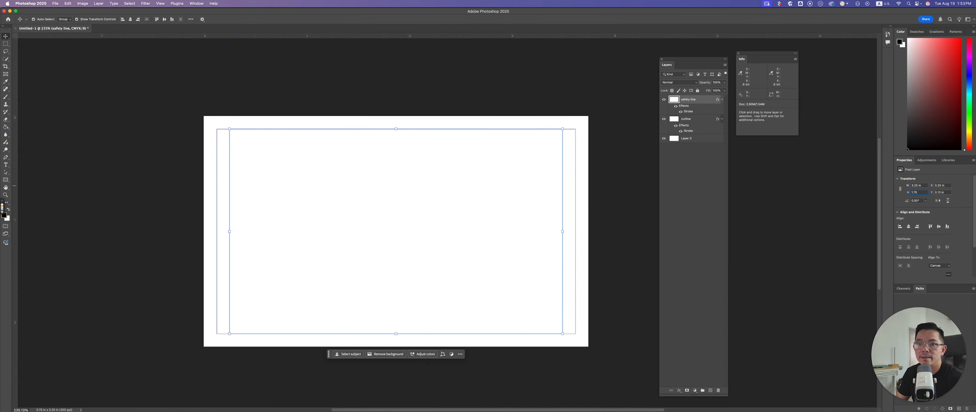
click(872, 225)
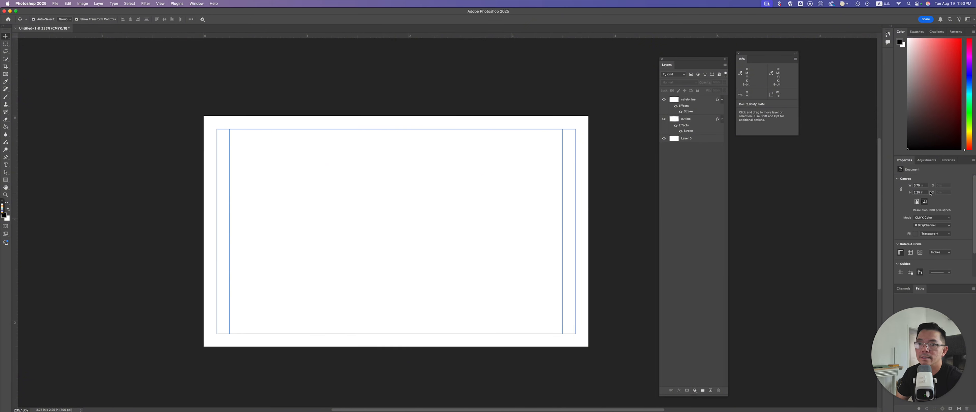
click(689, 100)
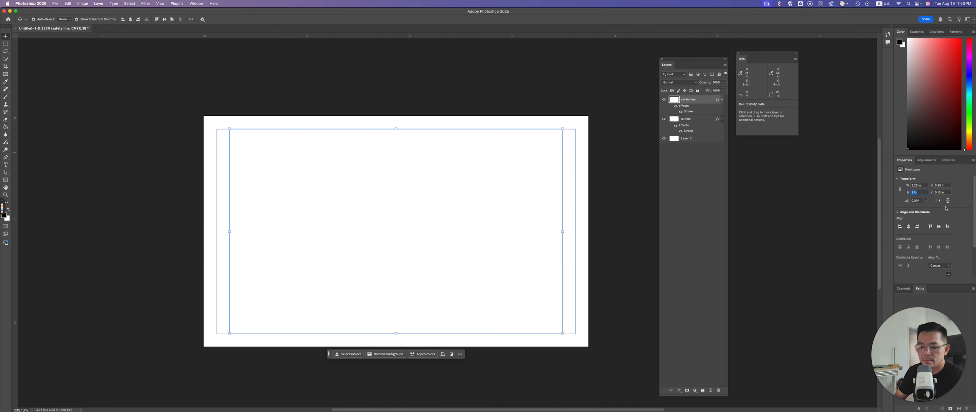
text(1.75)
key(Return)
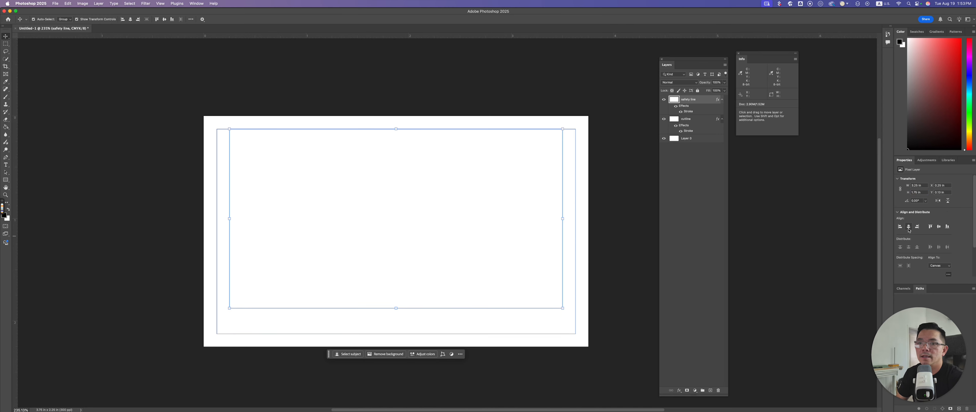
click(938, 227)
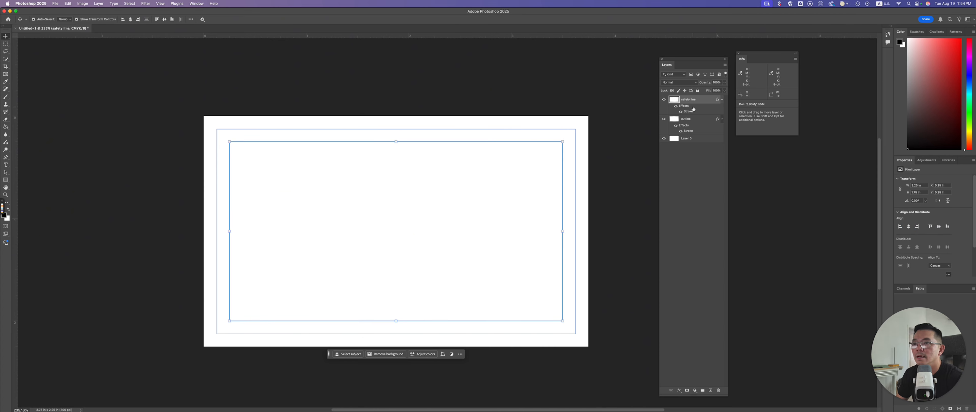
Step: Change the Stroke effect color of the safety line layer to bright red
double_click(687, 111)
click(633, 136)
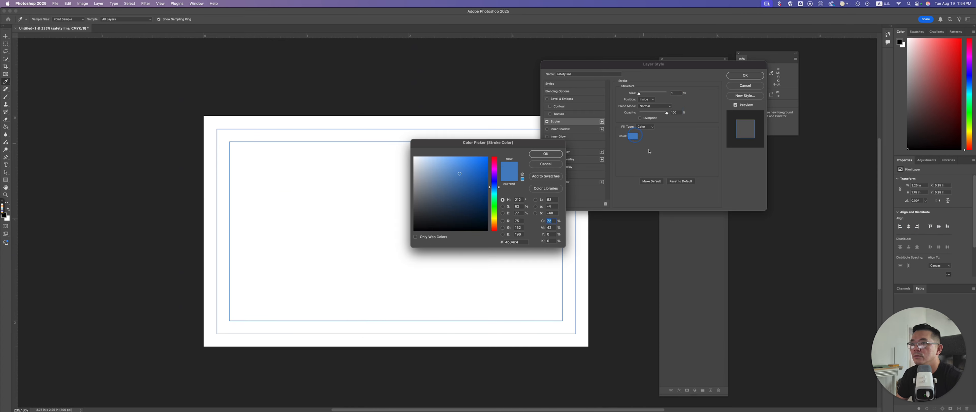
mouse_move(494, 187)
mouse_down()
mouse_move(494, 157)
mouse_move(732, 99)
mouse_up()
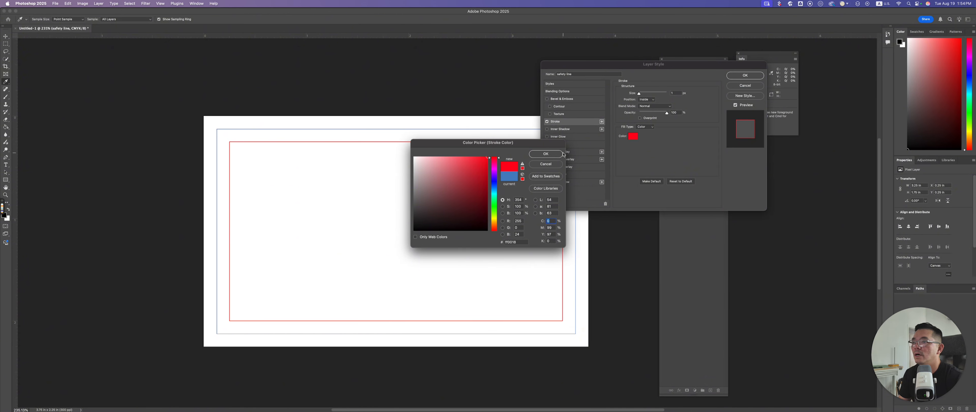
key(Return)
click(756, 75)
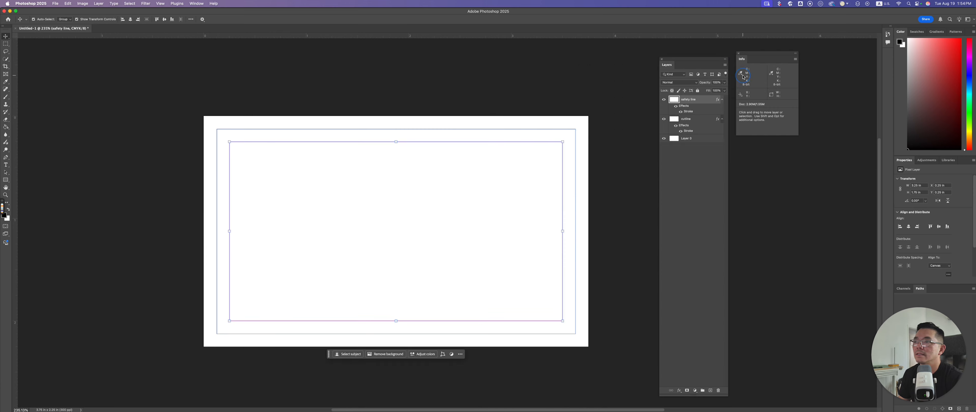
Step: Reduce the Fill of both the safety line and cutline layers to 0% so only their strokes show
click(599, 92)
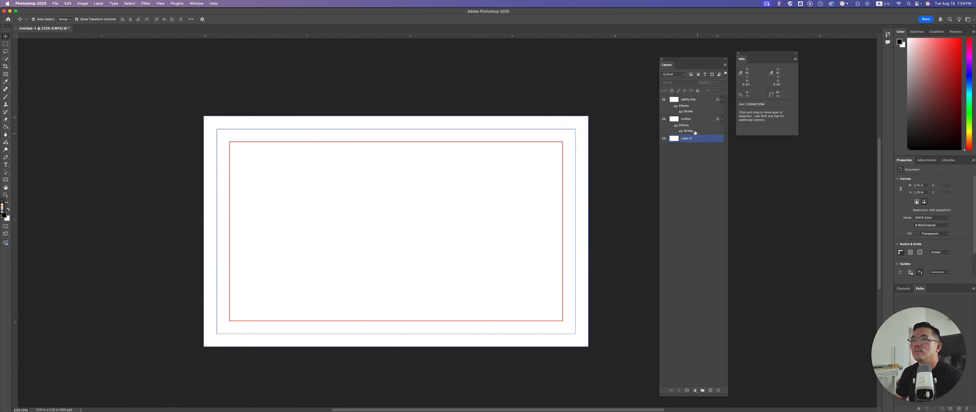
click(691, 119)
shift+click(701, 104)
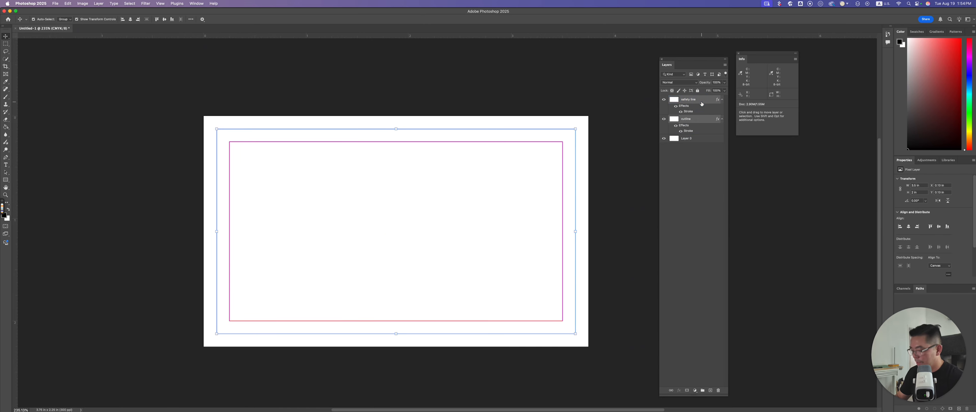
click(541, 153)
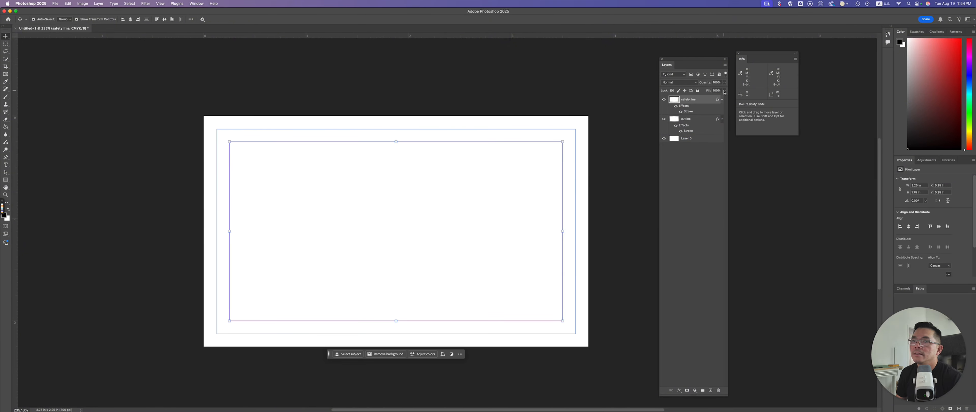
click(724, 92)
drag(724, 99, 697, 121)
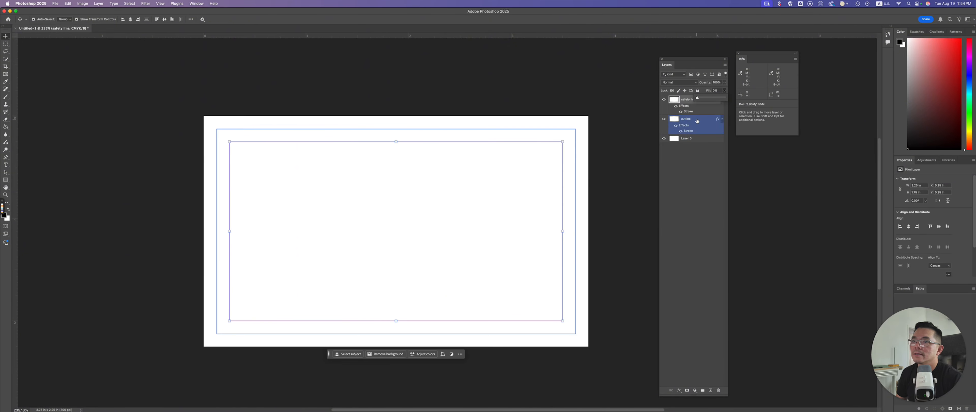
click(692, 124)
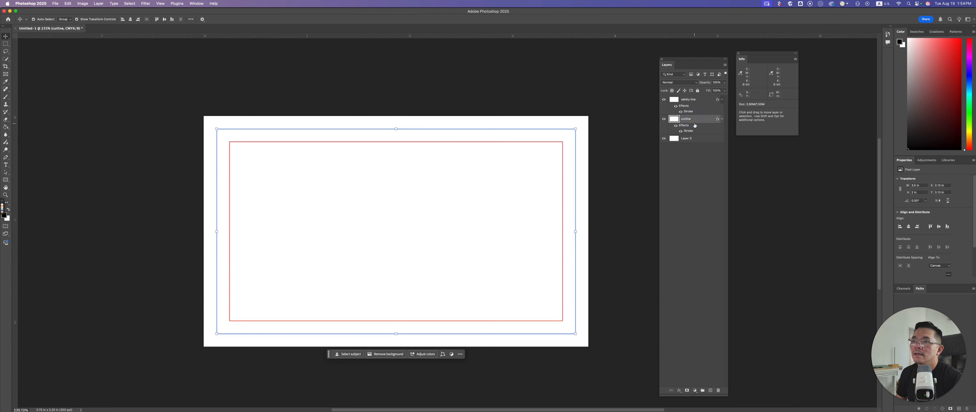
click(724, 91)
click(665, 176)
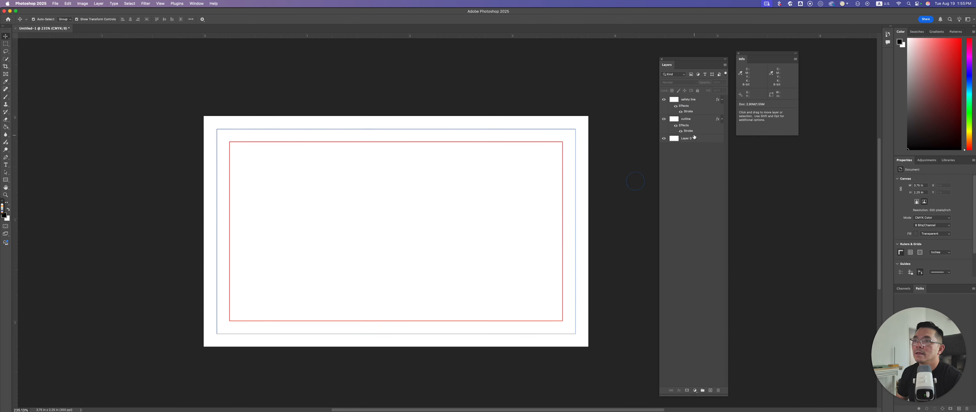
Step: Group the safety line and cutline layers and name the group "guide"
click(697, 122)
shift+click(696, 110)
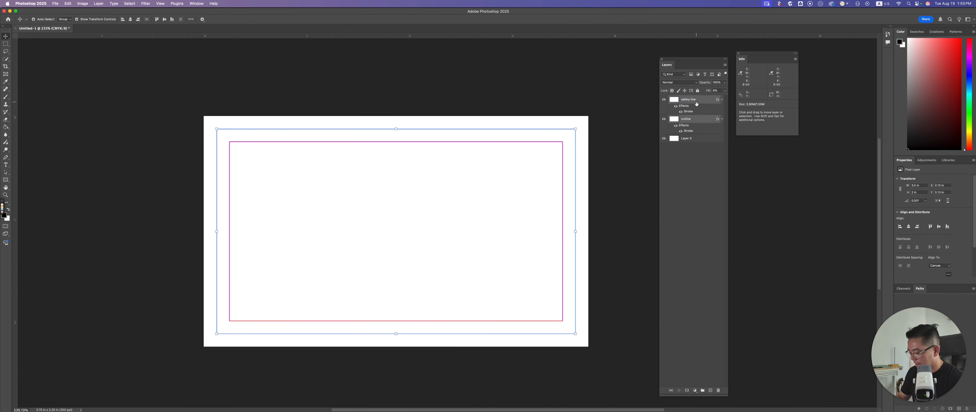
key(super+g)
double_click(688, 99)
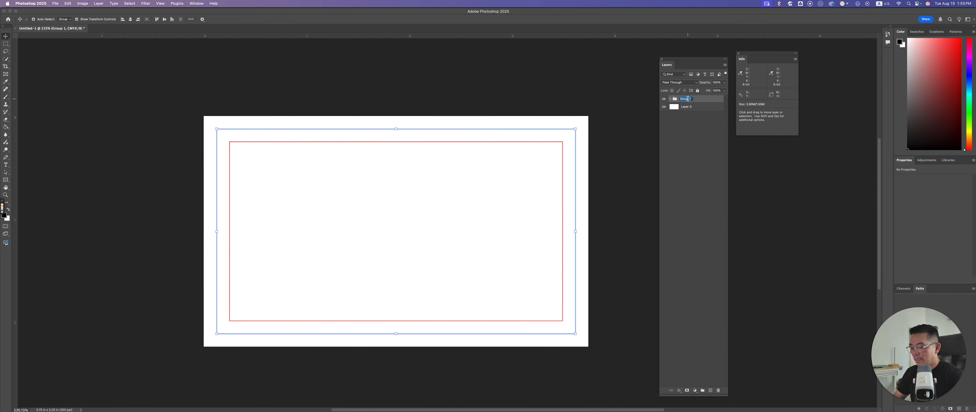
text(guide)
key(Return)
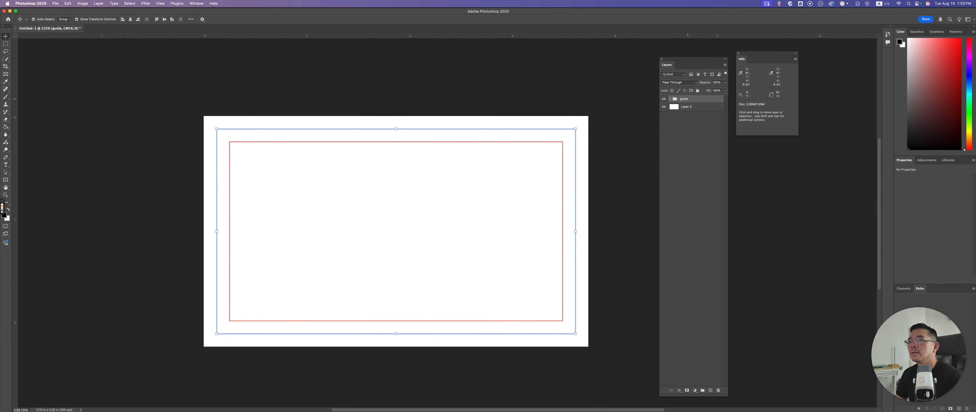
Step: Hide the guide group to view the canvas without the lines, and show it again
click(667, 106)
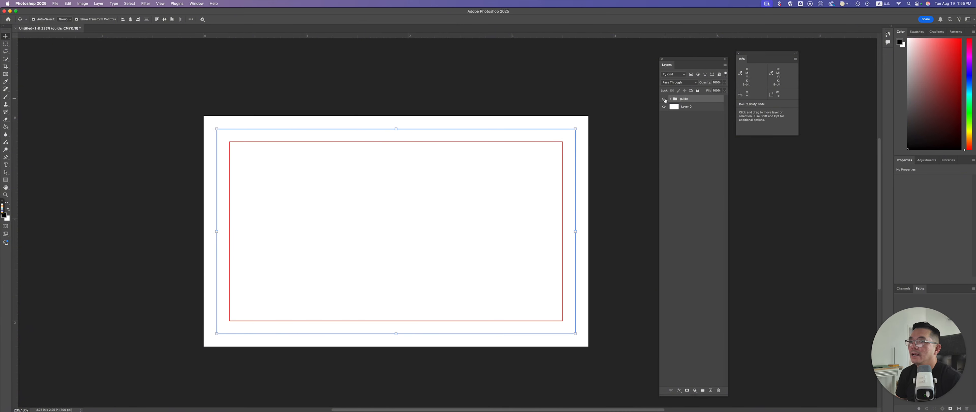
click(664, 99)
click(627, 112)
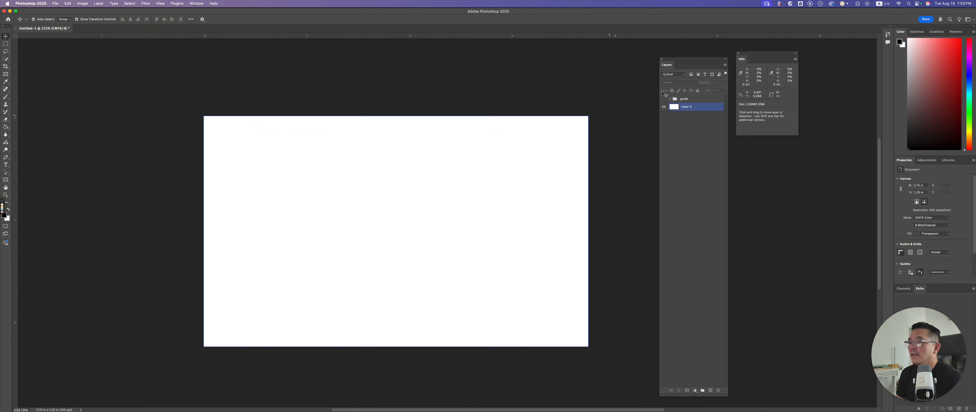
click(664, 99)
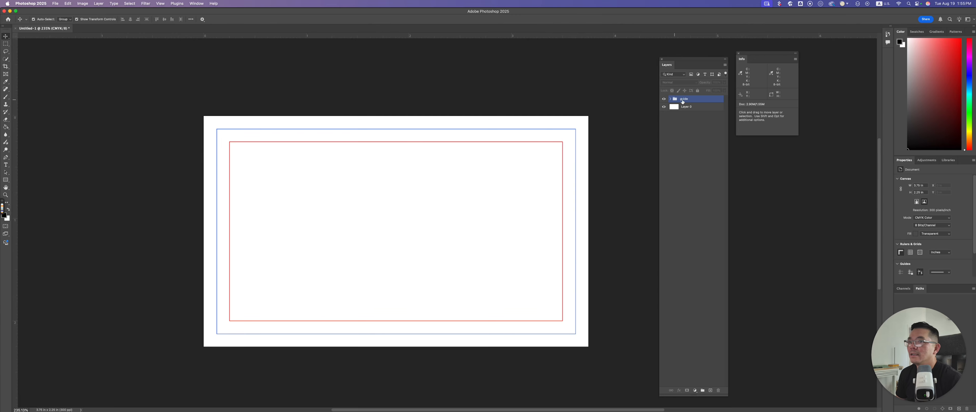
Step: Lock all layers in the guide group with the All lock option
right_click(705, 100)
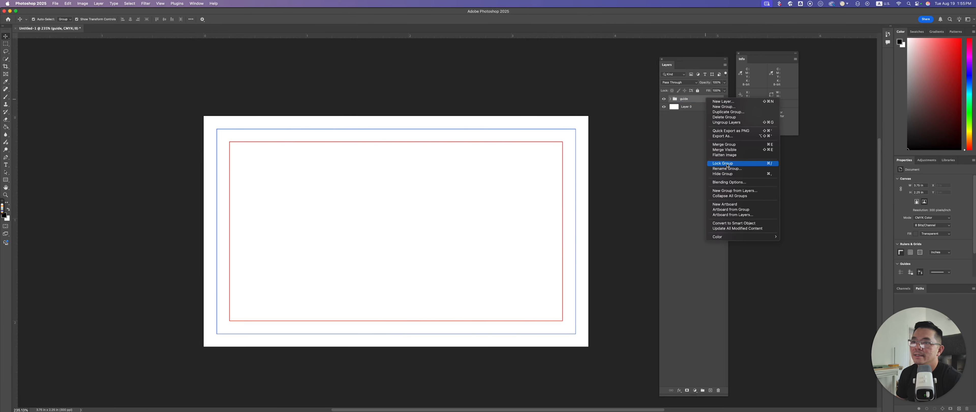
click(698, 182)
click(466, 224)
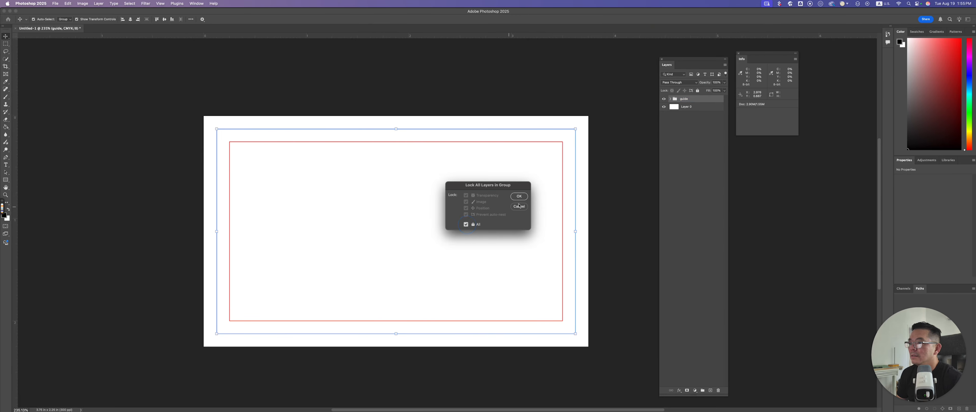
click(519, 196)
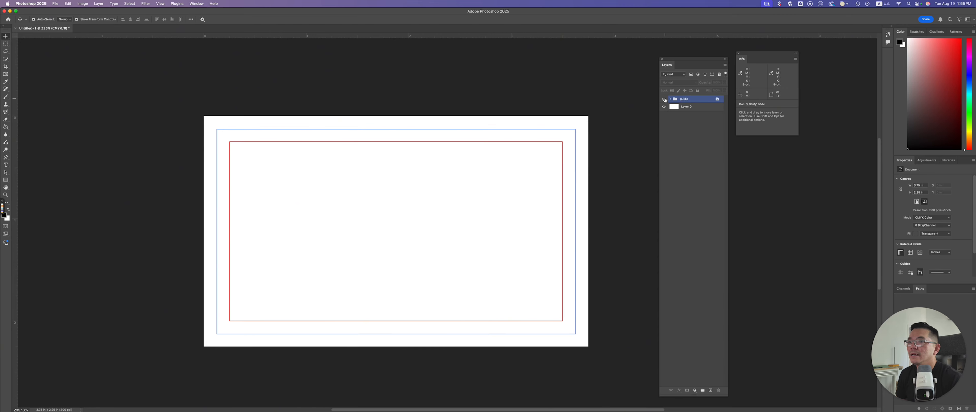
Step: Toggle the locked guide group's visibility off and on to compare the card with and without guides
click(664, 99)
click(663, 99)
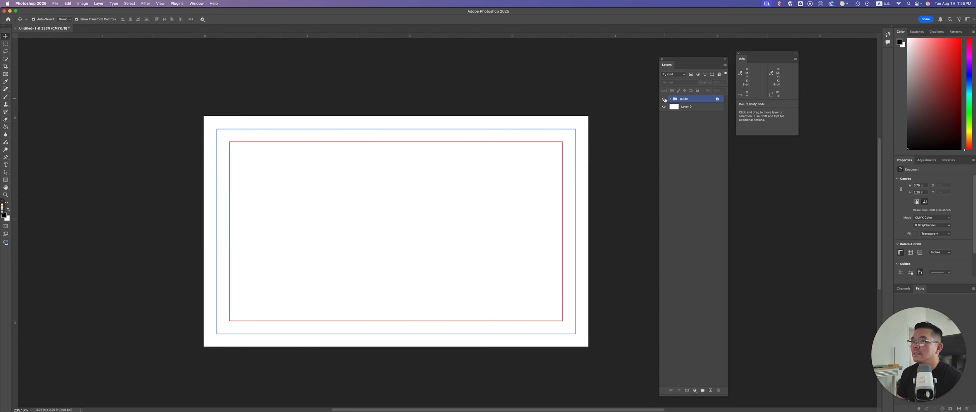
click(664, 99)
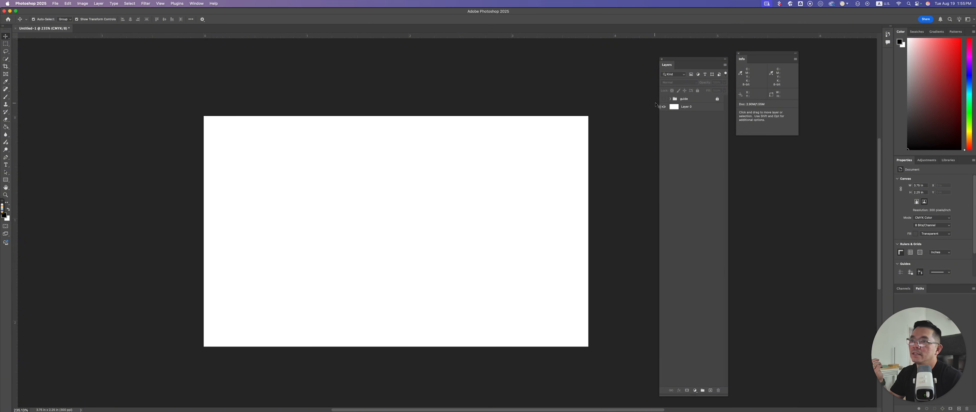
click(664, 99)
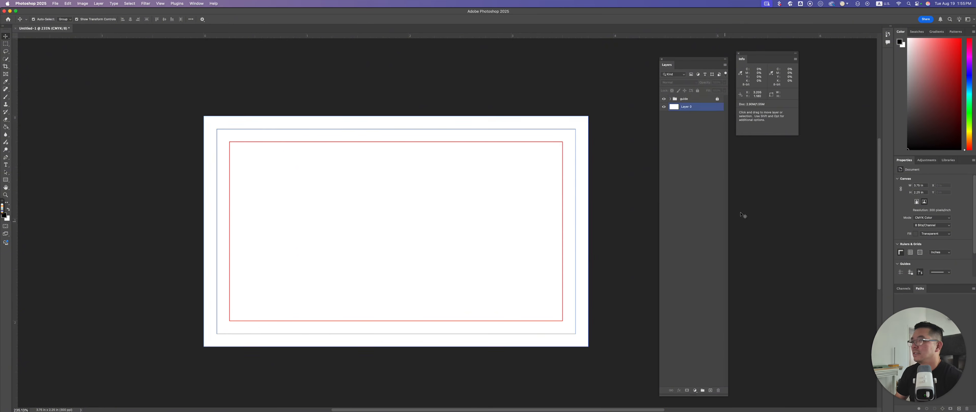
Step: Fill Layer 0 with the black foreground color using the Paint Bucket tool
click(690, 108)
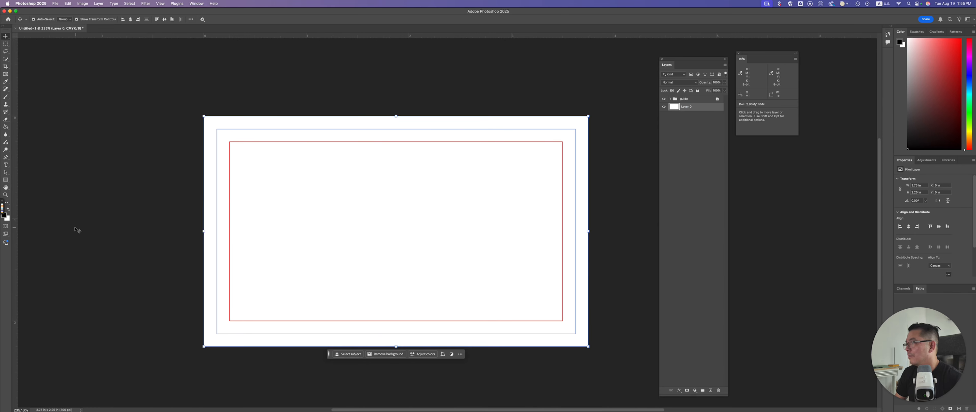
key(g)
click(384, 227)
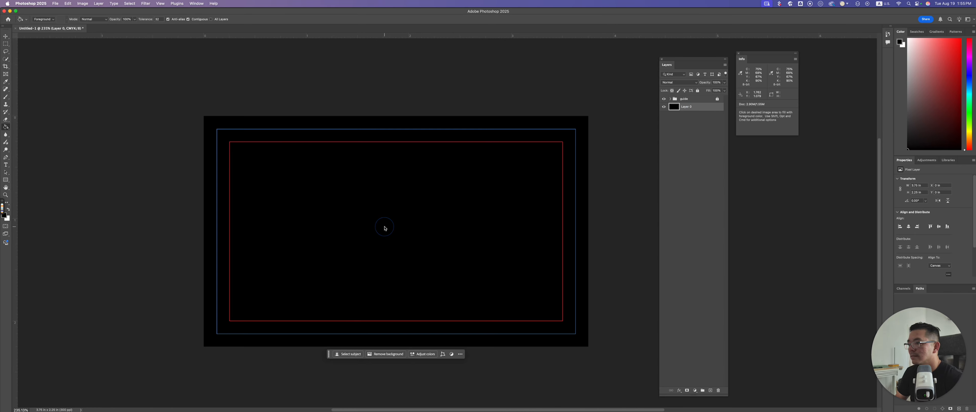
Step: Scale the black Layer 0 down to the blue cutline, 3.5 x 2 in, leaving the bleed area empty
key(v)
click(644, 168)
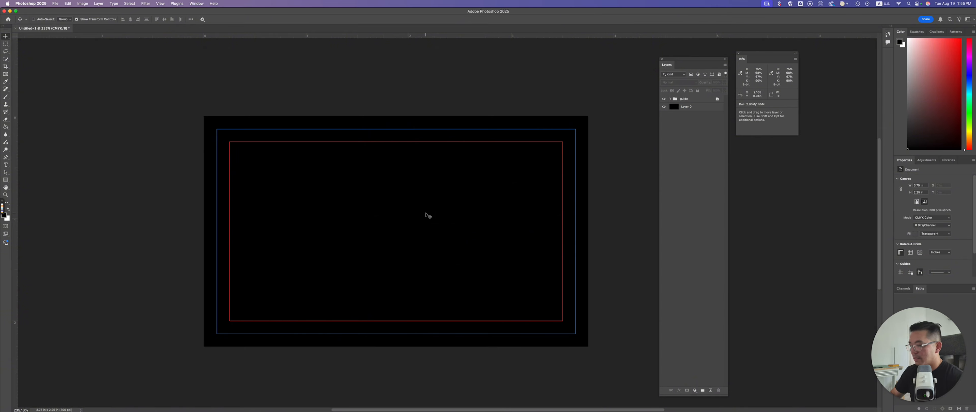
click(519, 166)
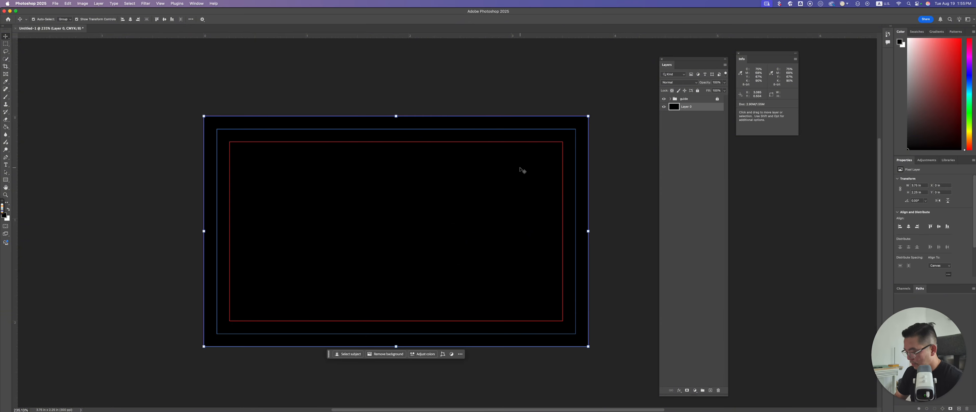
drag(587, 115, 575, 129)
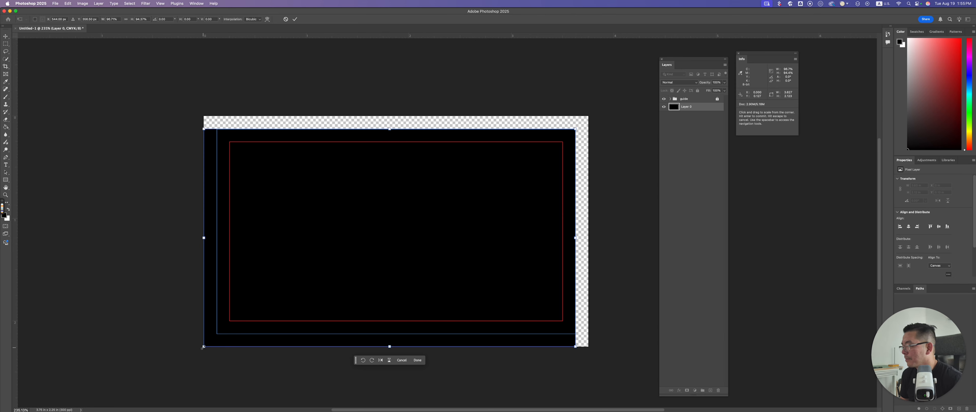
drag(203, 346, 217, 334)
key(Return)
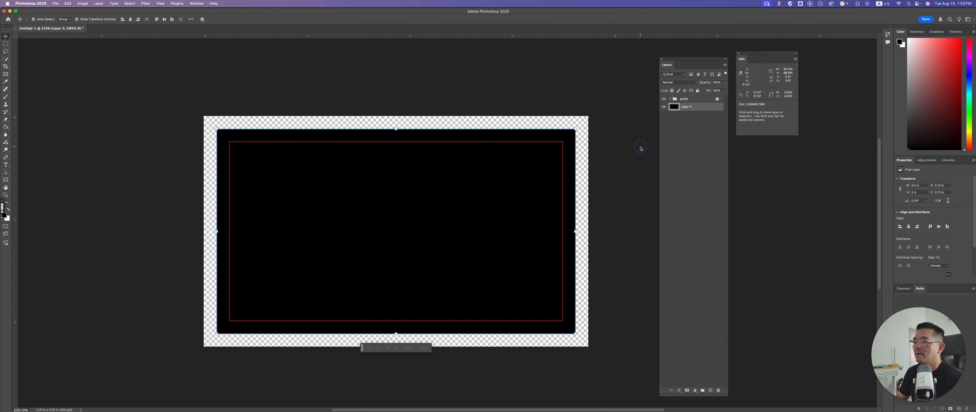
Step: Shift Layer 0 slightly to the right of the cutline to imitate a misaligned cut
click(623, 148)
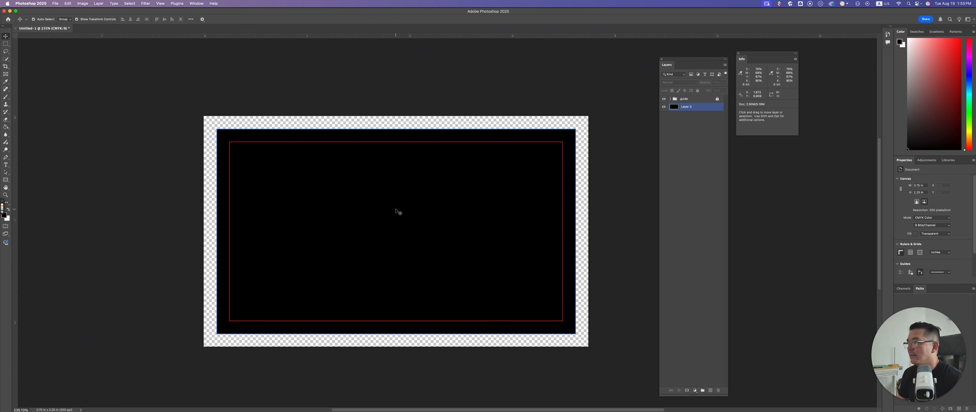
drag(398, 213, 402, 211)
drag(399, 210, 404, 211)
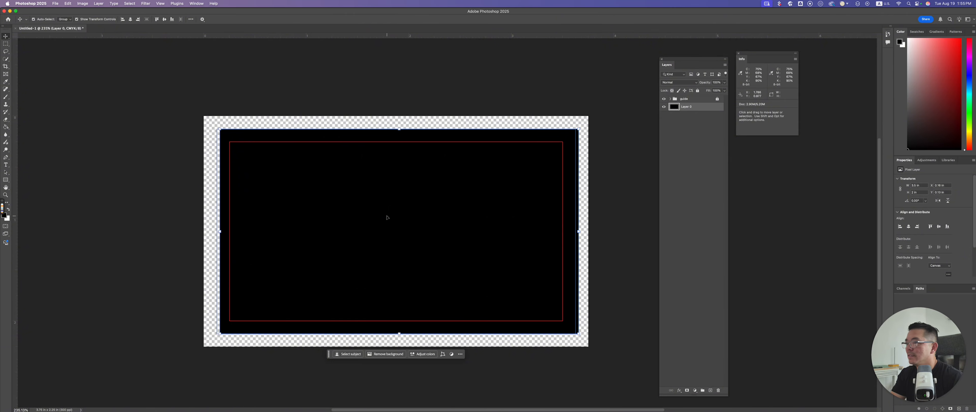
Step: Add a new layer beneath Layer 0 and fill it with white using the Paint Bucket tool
click(710, 390)
key(x)
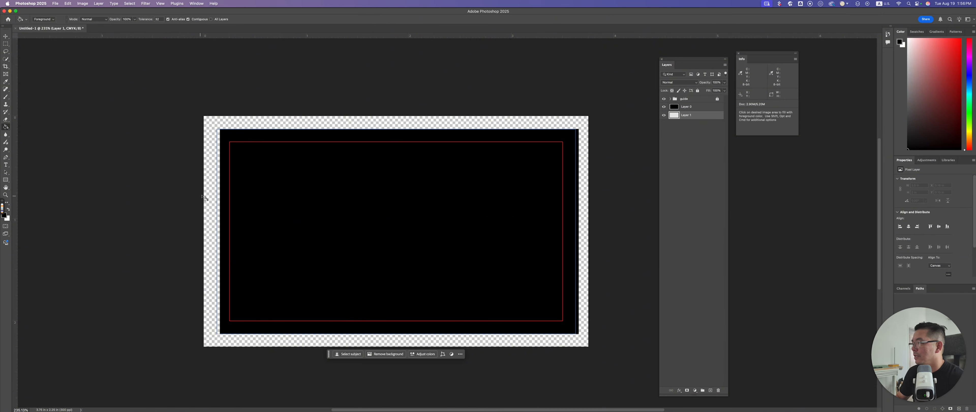
key(z)
click(209, 194)
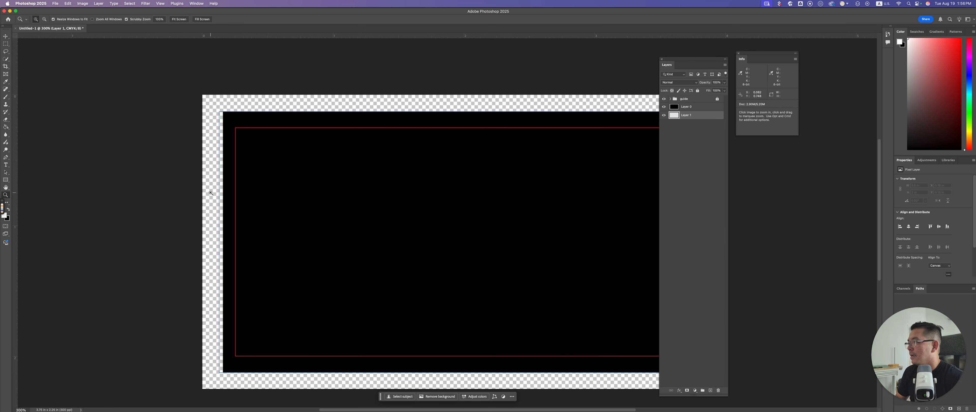
key(g)
click(211, 192)
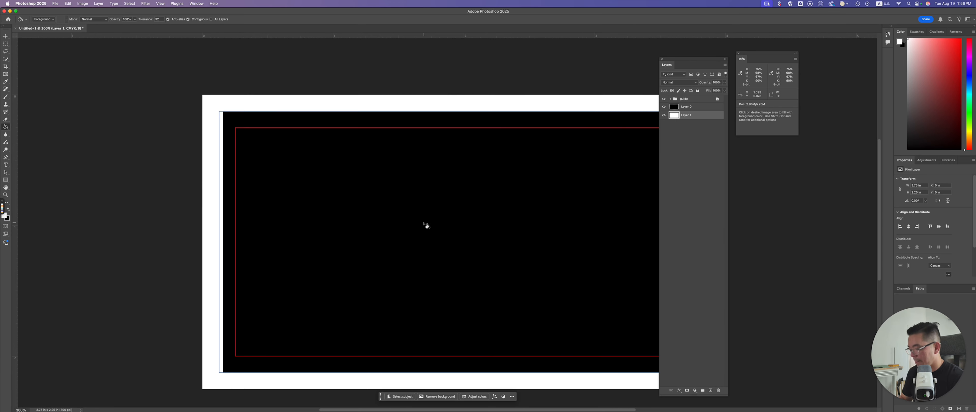
key(super+0)
Step: Move the black Layer 0 back into alignment with the cutline over the white layer
key(v)
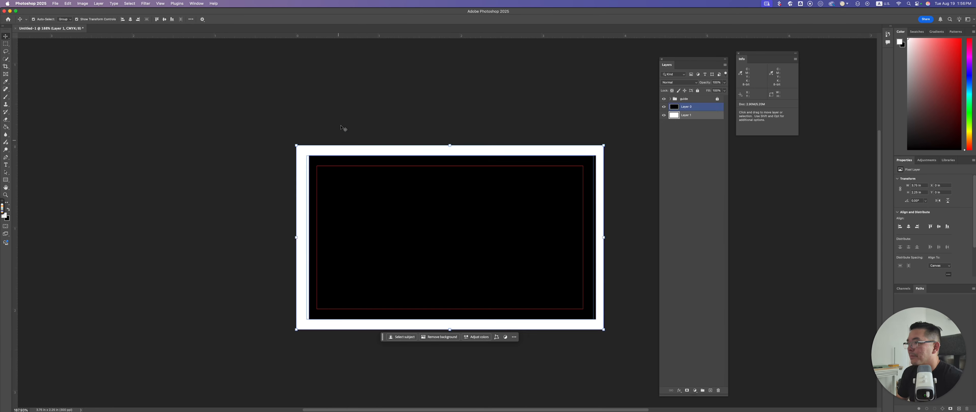
click(343, 128)
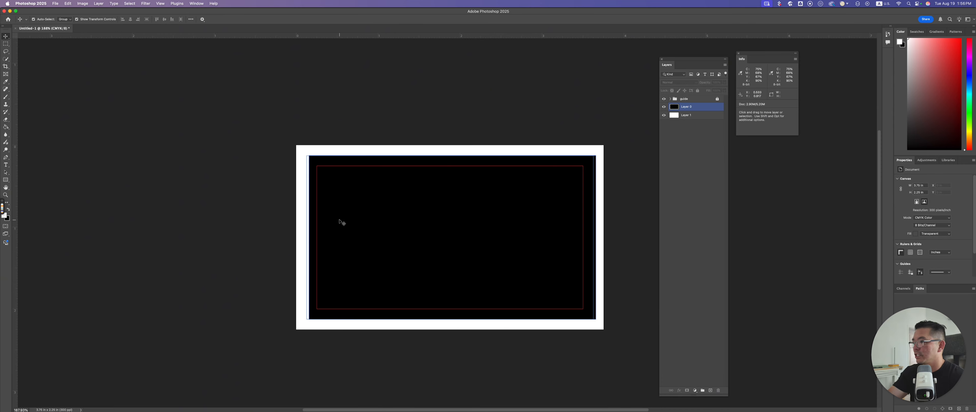
drag(385, 238, 383, 233)
click(321, 148)
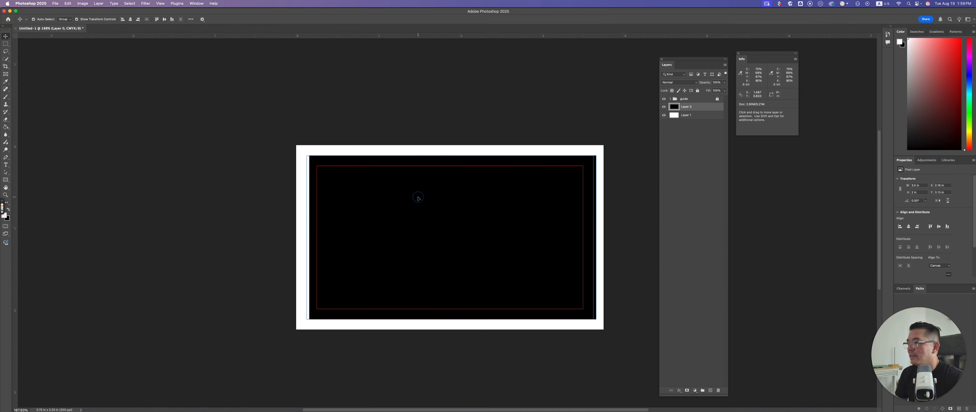
drag(420, 200, 464, 201)
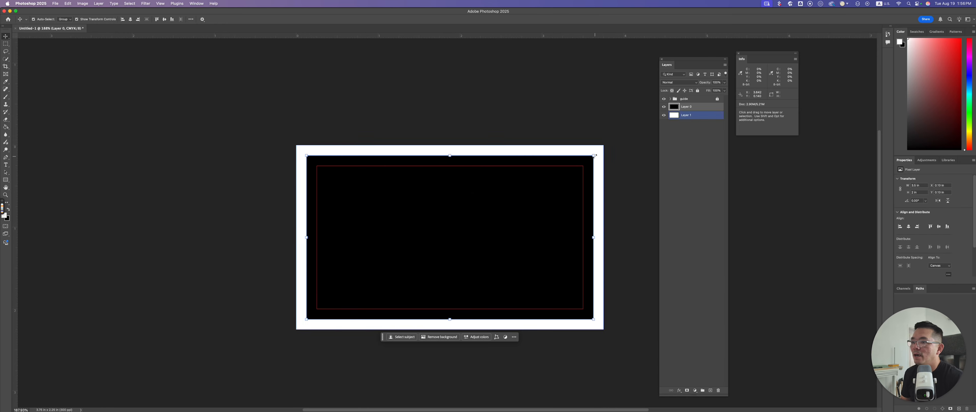
Step: Scale Layer 0 up to the canvas edges, 3.75 x 2.25 in, so the black covers the full bleed
drag(593, 155, 606, 145)
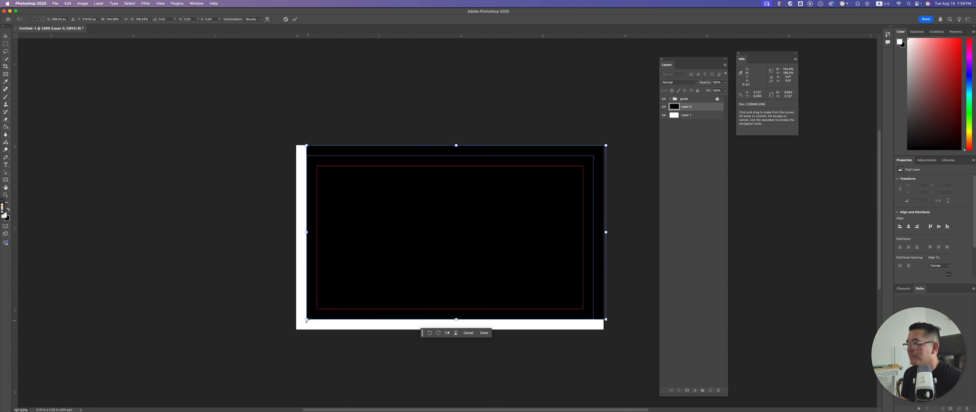
drag(306, 319, 296, 330)
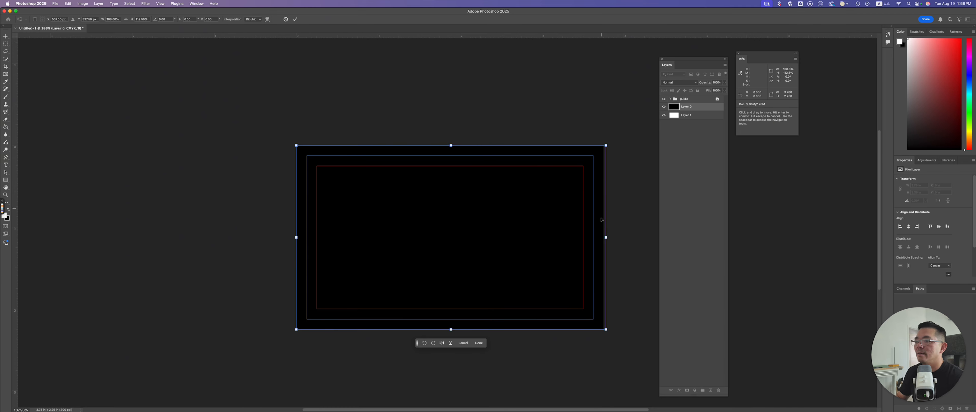
drag(606, 237, 603, 238)
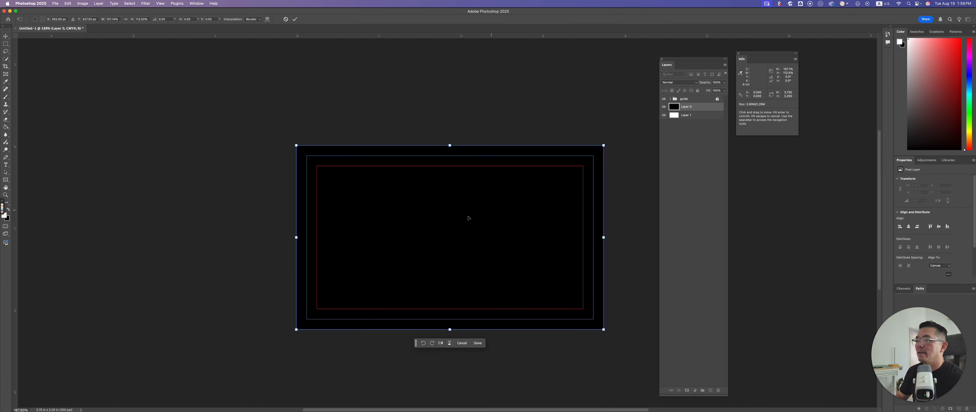
click(482, 212)
click(451, 205)
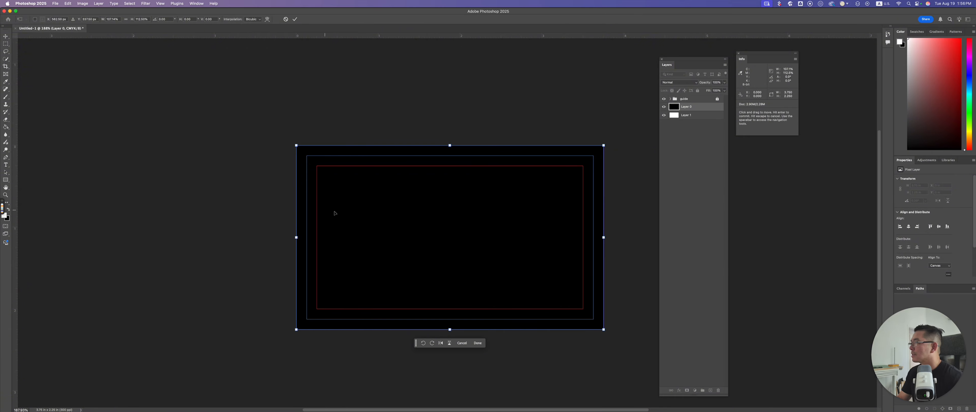
click(425, 203)
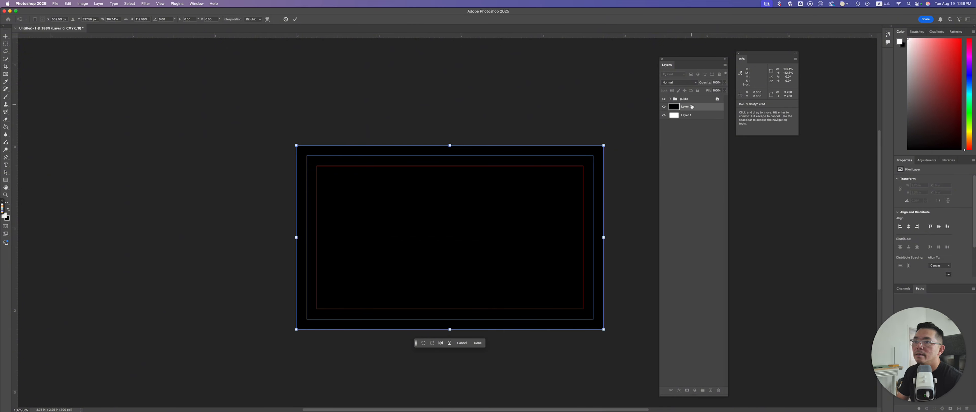
key(Return)
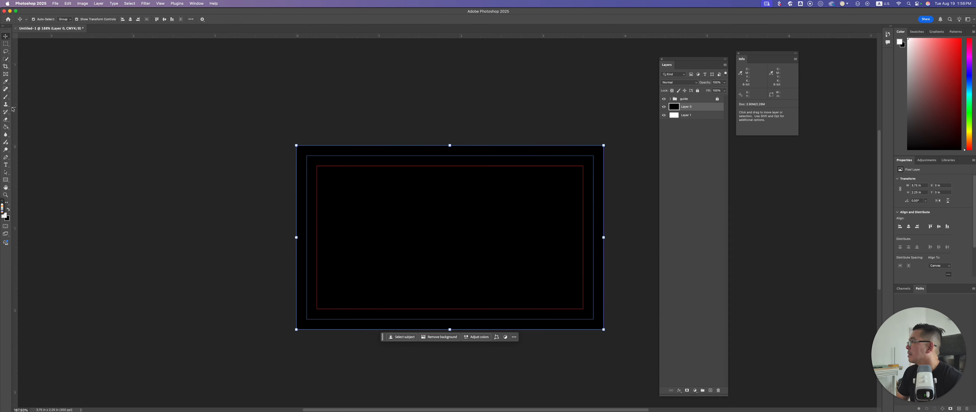
Step: Add a white text layer reading "Your Name" in the upper part of the card
click(5, 165)
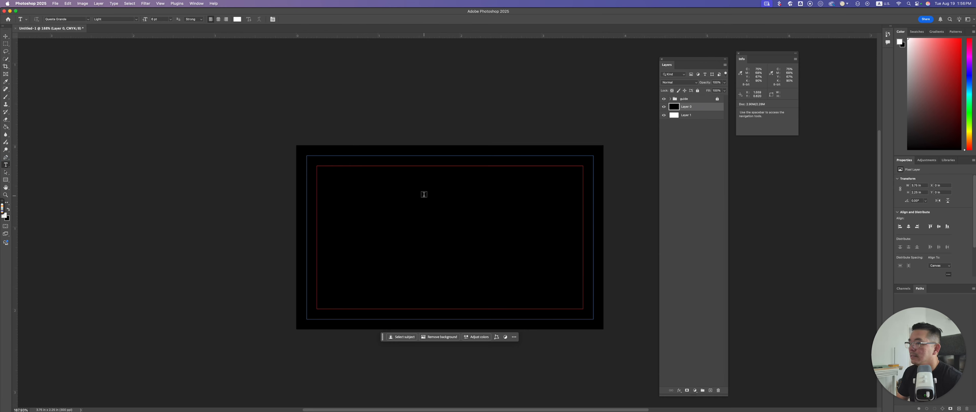
click(425, 196)
text(Your )
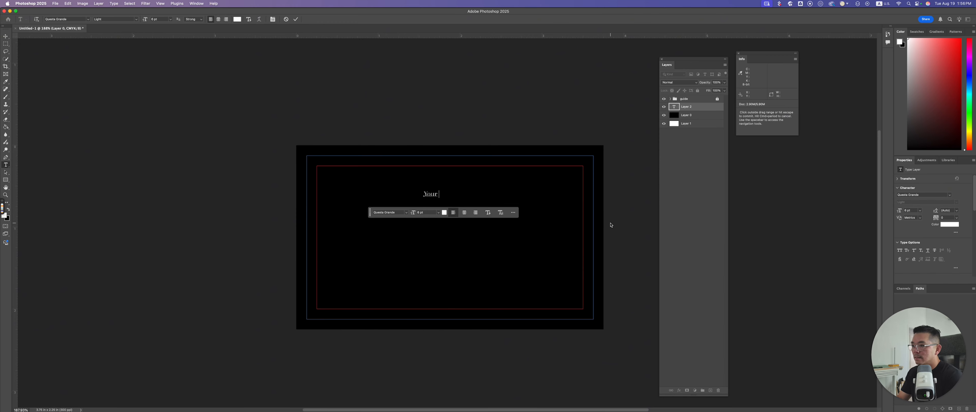
text(Name)
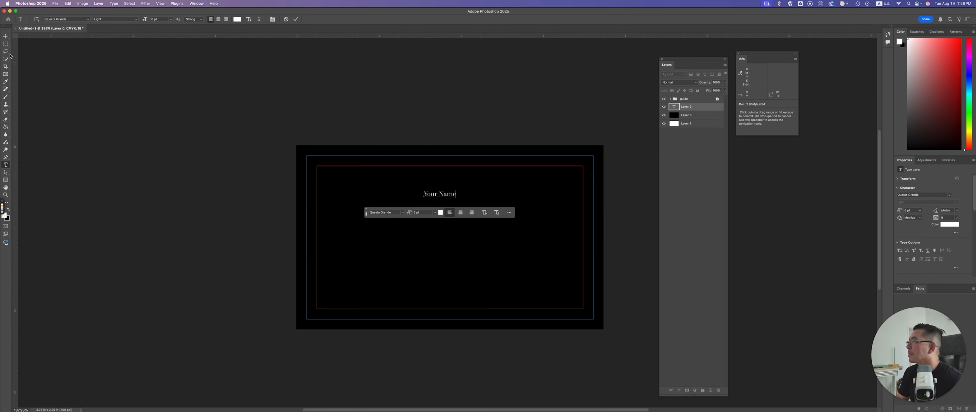
Step: Enlarge the "Your Name" text to about 18 pt and place it at the card's upper left, starting at the cutline
click(5, 37)
drag(456, 190, 353, 181)
key(Return)
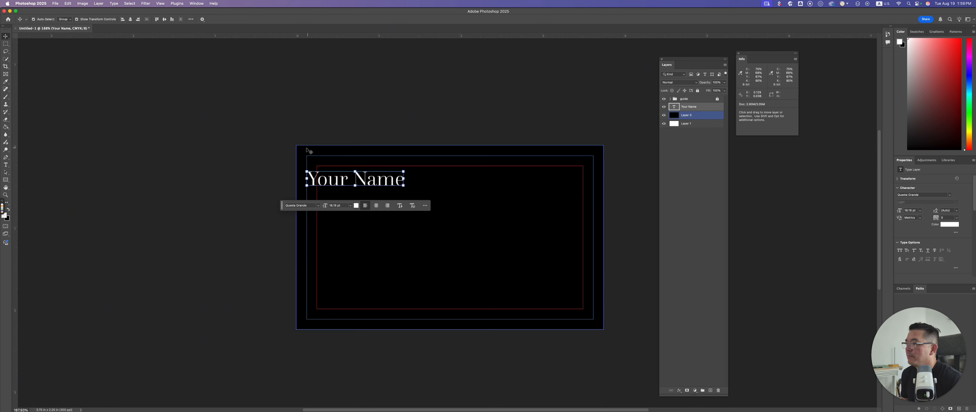
Step: Shift the black Layer 0 right to imitate a cutting offset beside the text, and return it to the canvas edges
click(392, 244)
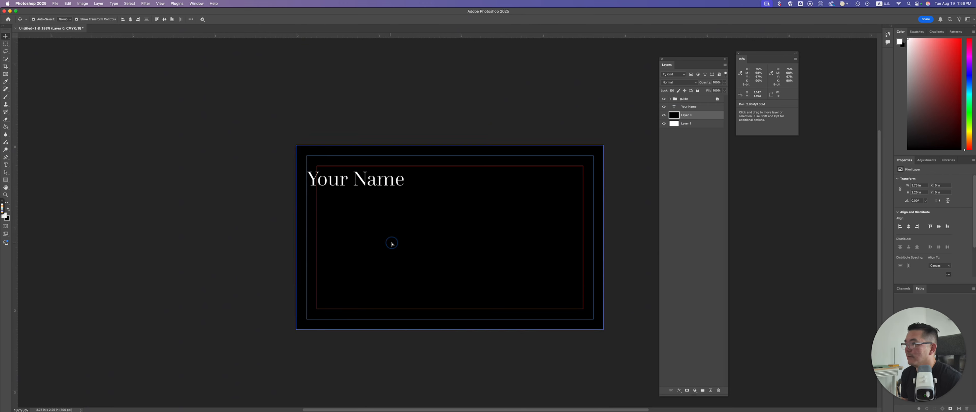
drag(391, 244, 406, 243)
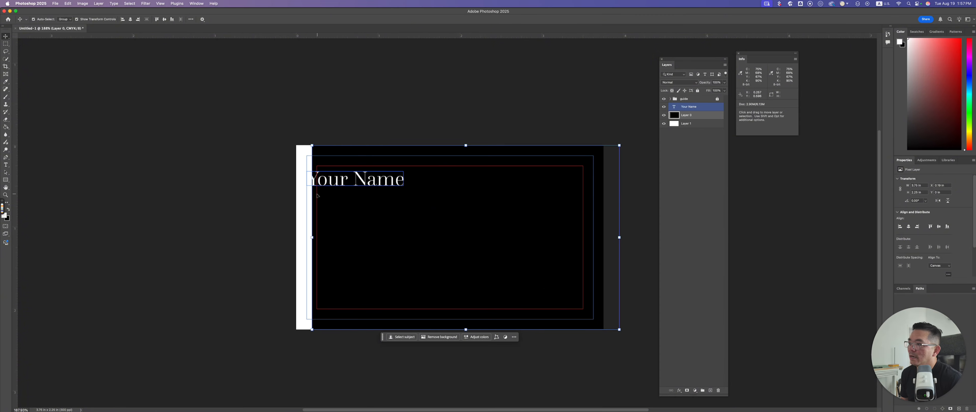
drag(405, 230, 395, 226)
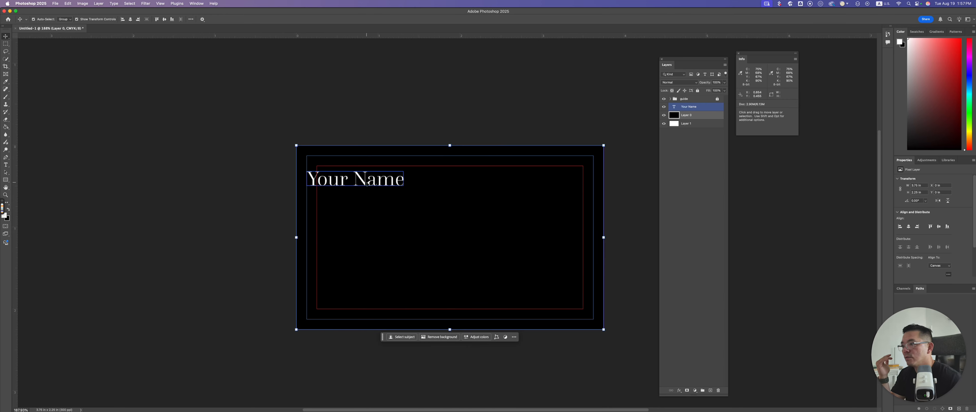
Step: Move the "Your Name" text just inside the upper-left corner of the red safety line
mouse_move(366, 183)
mouse_down()
mouse_move(391, 184)
mouse_move(374, 182)
mouse_up()
click(626, 218)
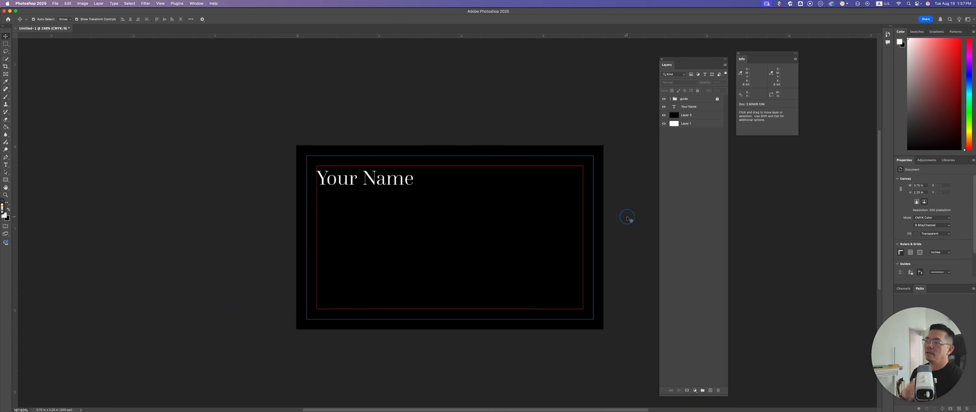
click(468, 246)
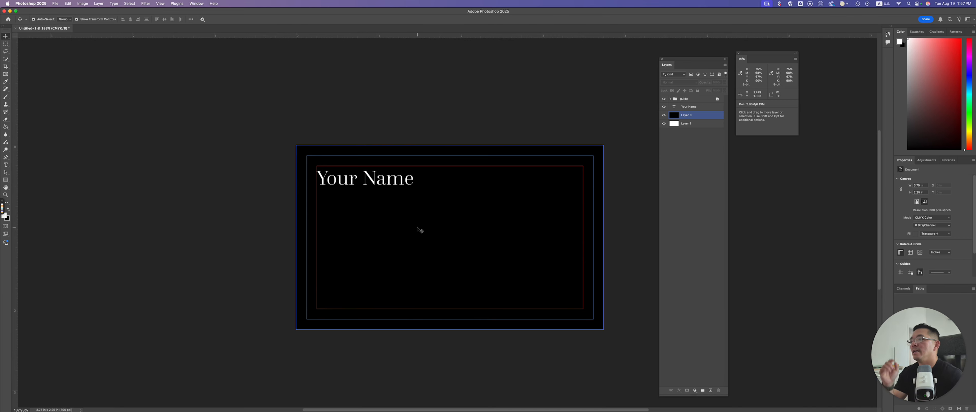
Step: Move the "Your Name" text to the center of the card and deselect it
click(387, 183)
drag(387, 183, 476, 239)
click(318, 88)
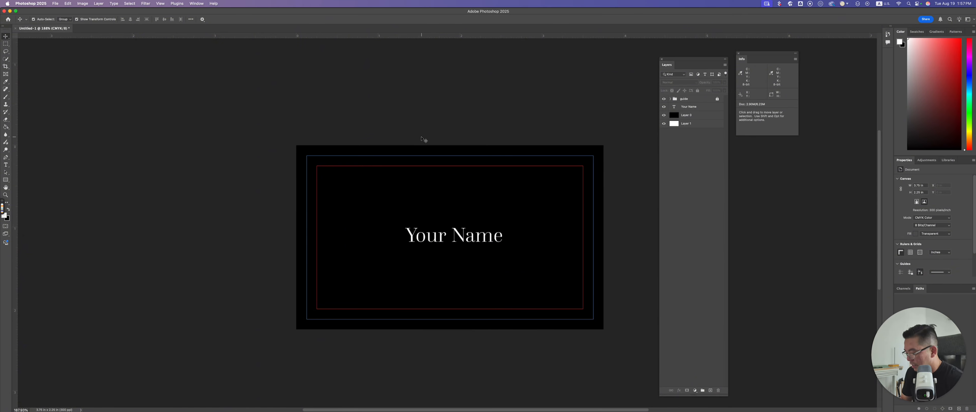
Step: Try to save the business card to the Desktop in Photoshop PDF format
click(57, 4)
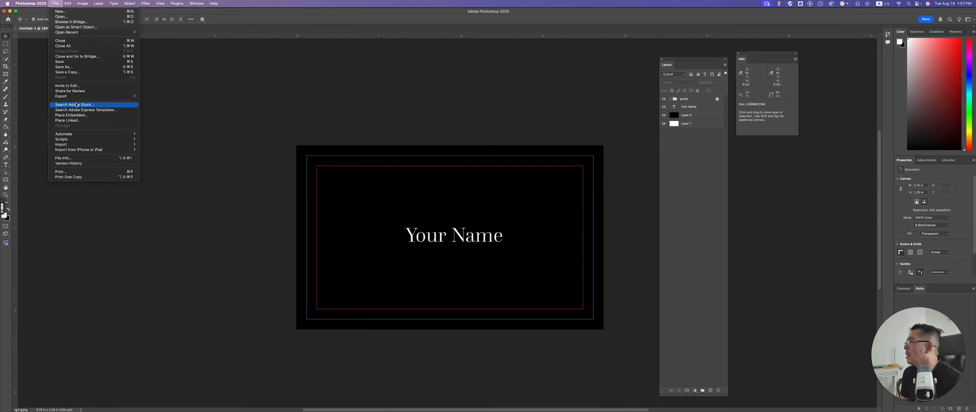
click(68, 69)
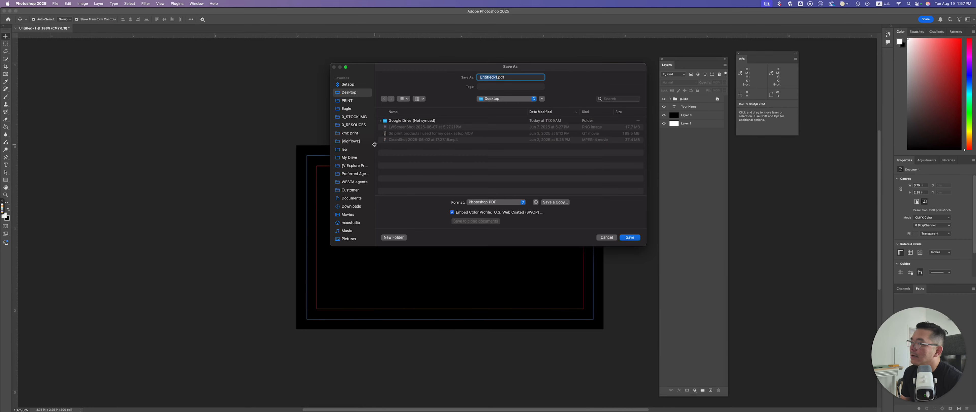
click(501, 204)
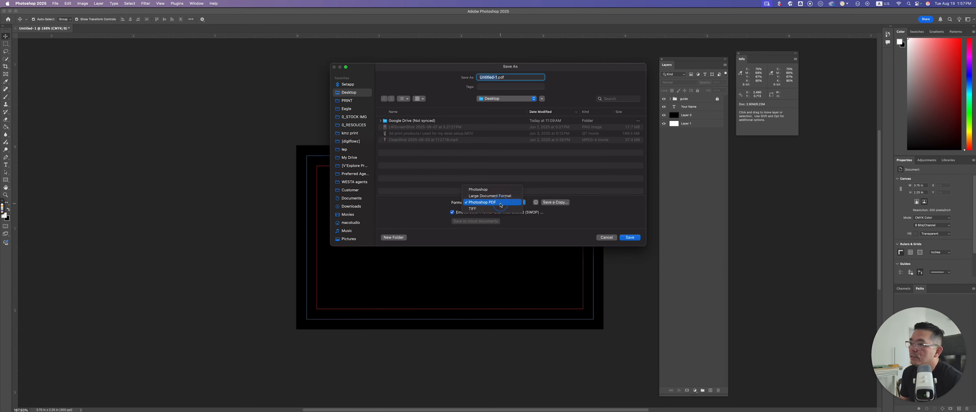
click(478, 189)
click(487, 202)
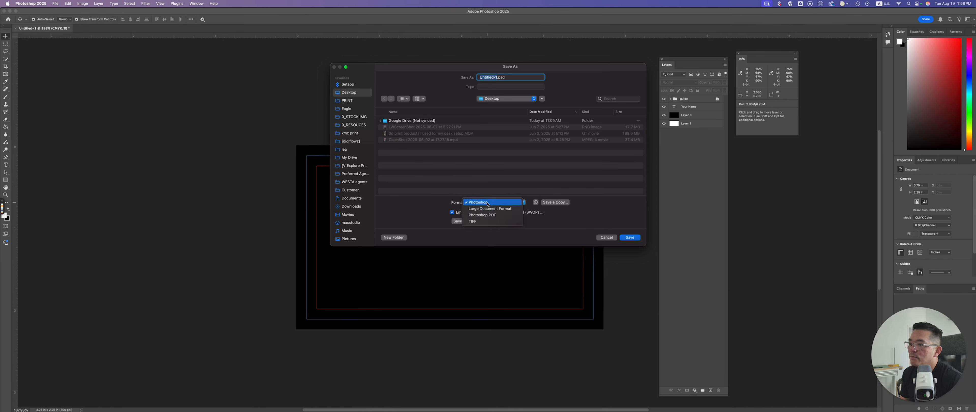
click(486, 216)
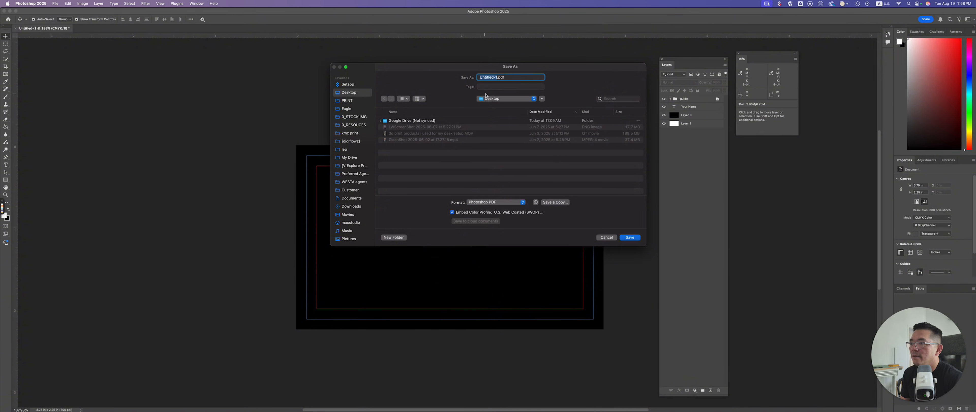
click(629, 237)
Step: Choose the [Press Quality] Adobe PDF preset and cancel the PDF save
click(507, 152)
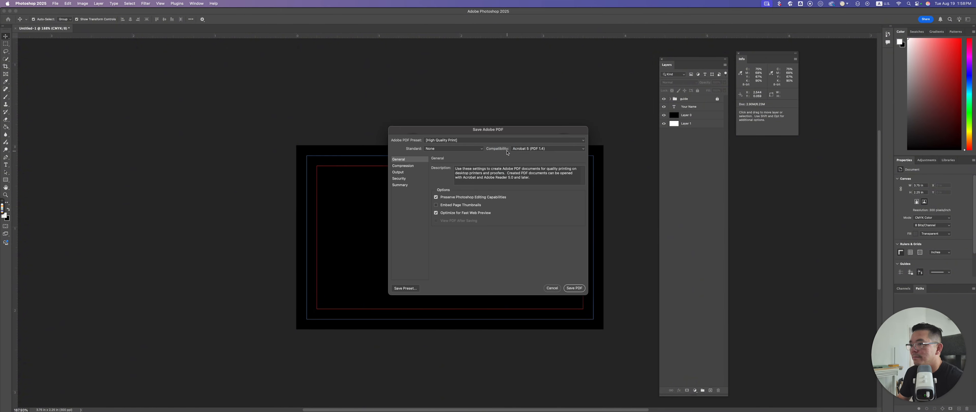
click(467, 141)
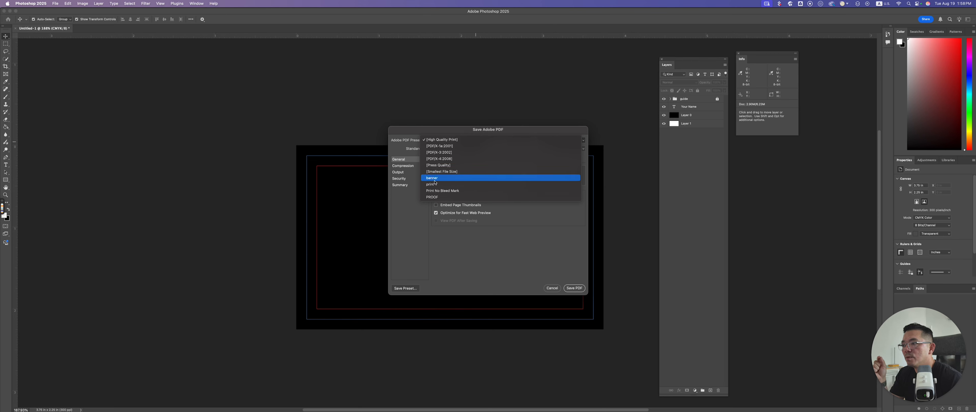
click(442, 167)
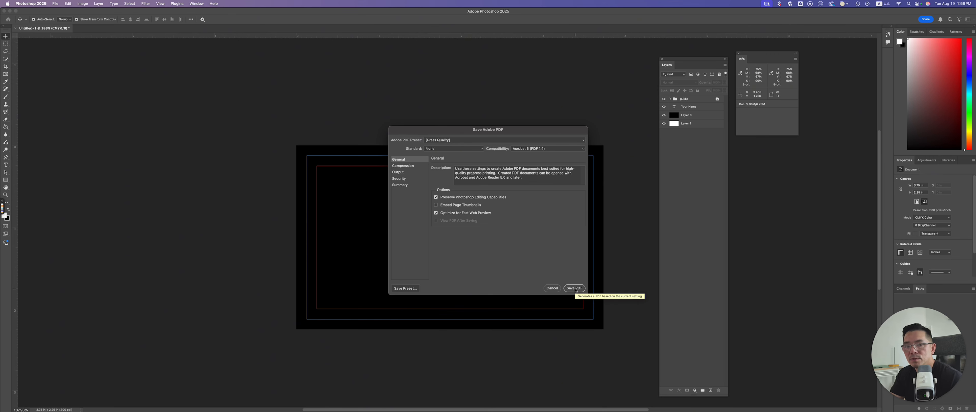
click(552, 288)
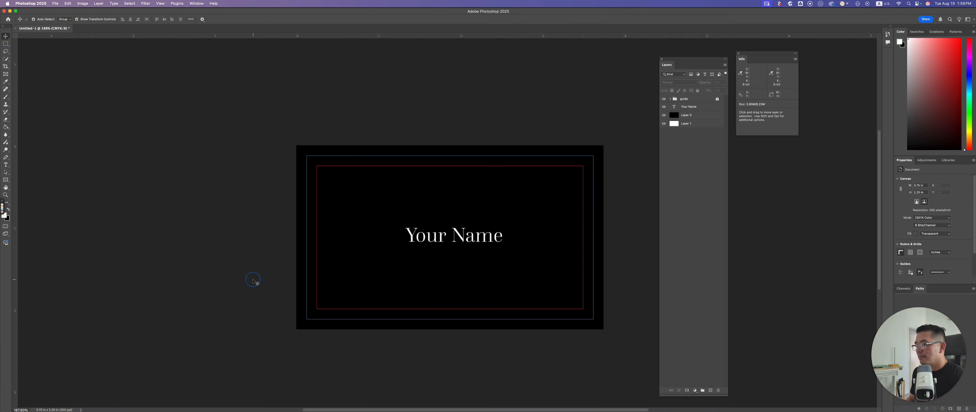
Step: Switch to Adobe Illustrator
key(super+Tab)
key(super+Tab)
key(super+Tab)
key(super+Tab)
key(super+Tab)
key(super+Tab)
key(super+Tab)
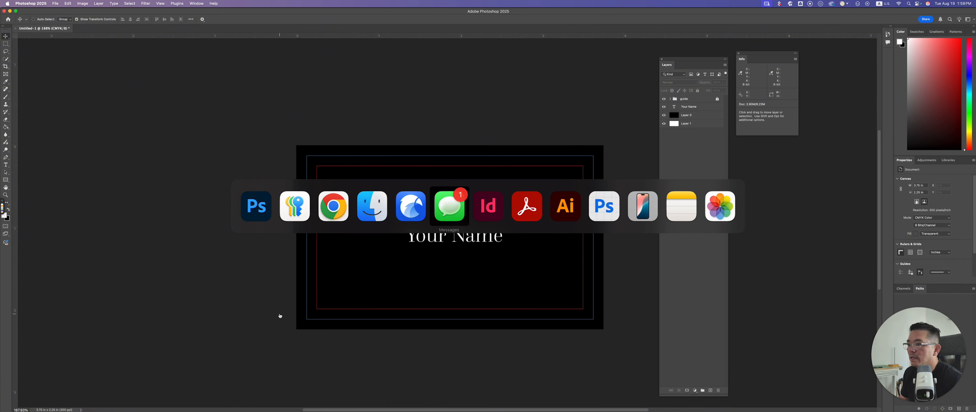
key(super+Tab)
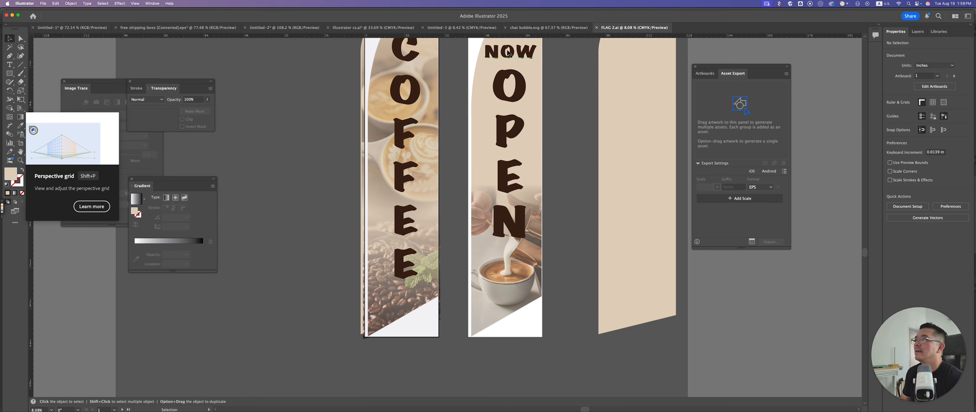
Step: Start a new document from the Print presets and set its units to inches
click(42, 4)
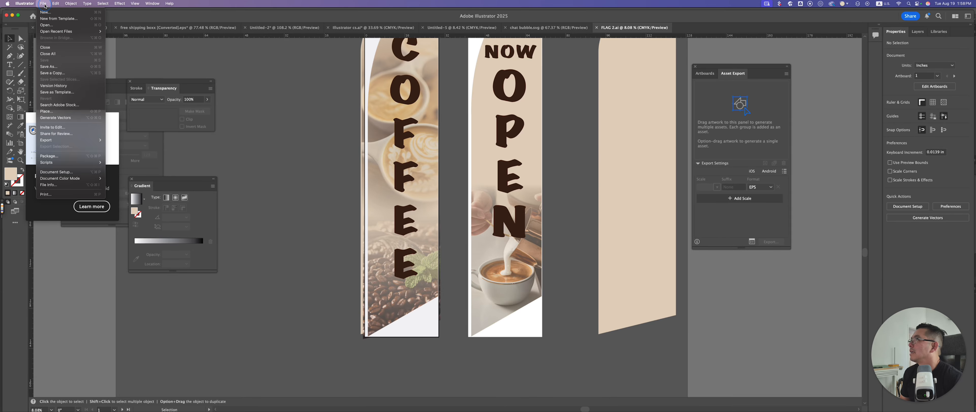
click(50, 12)
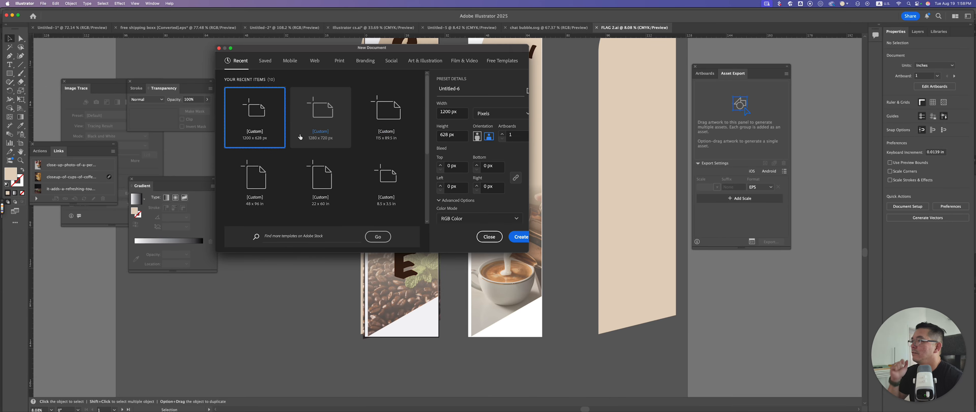
click(343, 65)
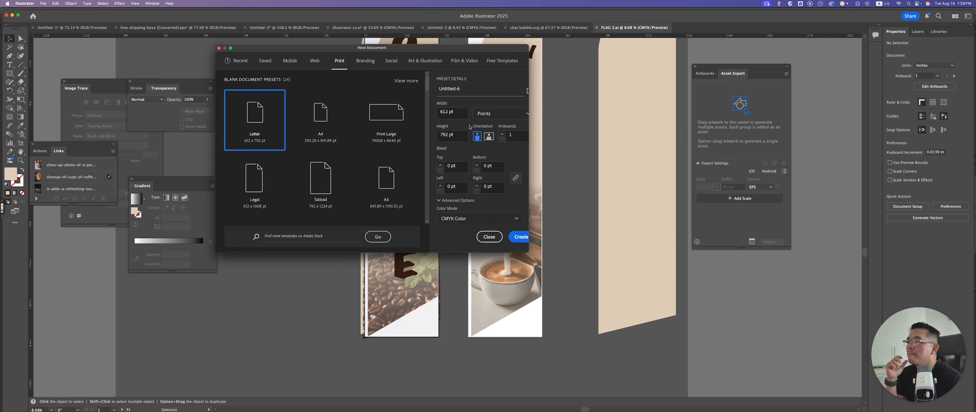
click(498, 114)
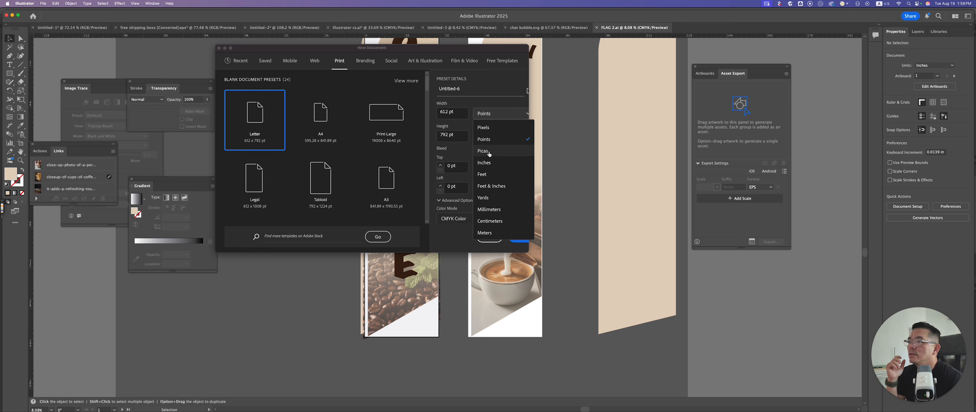
click(516, 165)
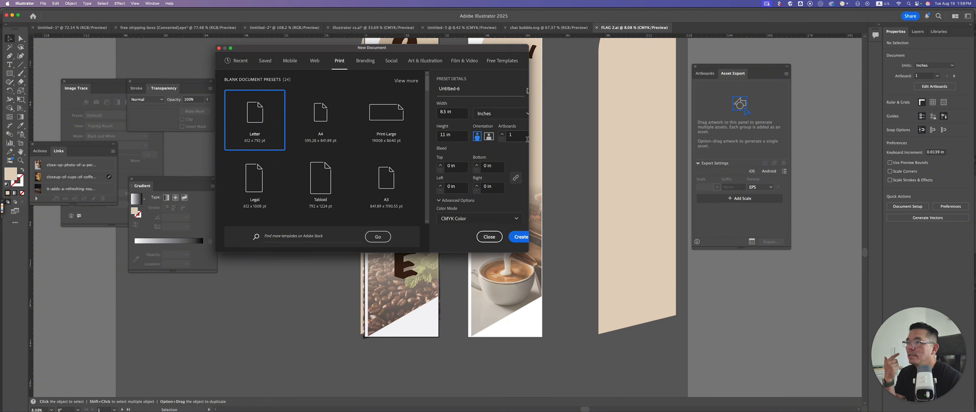
drag(528, 165, 591, 165)
Step: Set the new document's size to 3.5 in wide by 2 in high
click(502, 112)
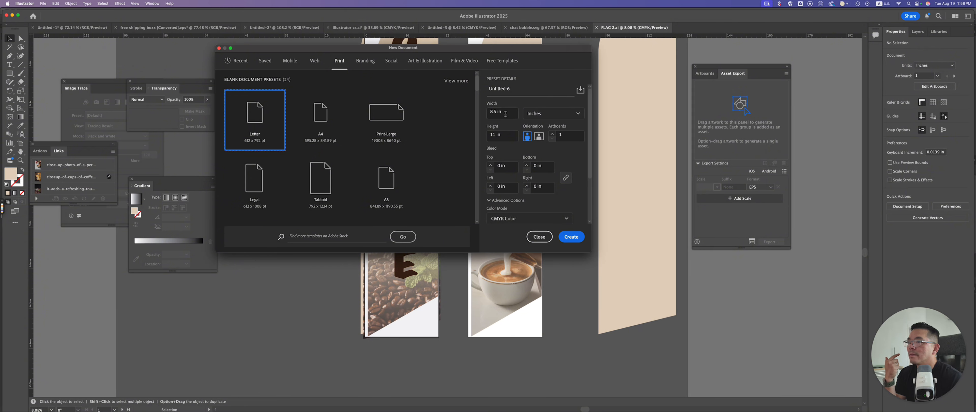
text(3.5)
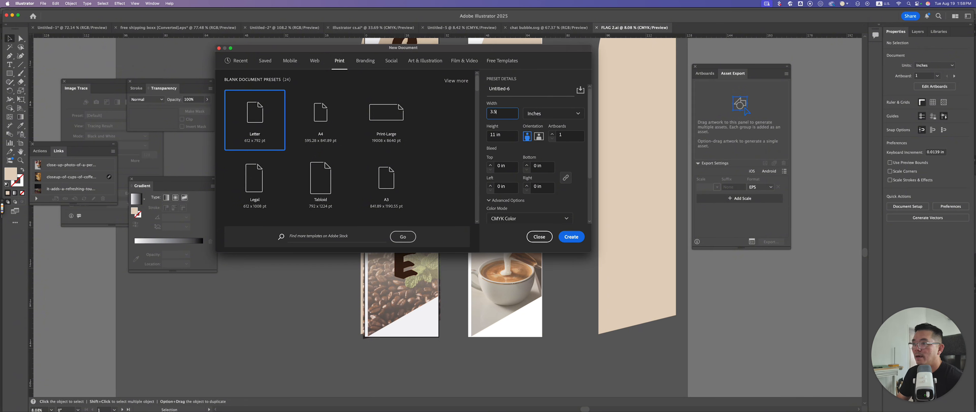
key(Tab)
text(2)
key(Tab)
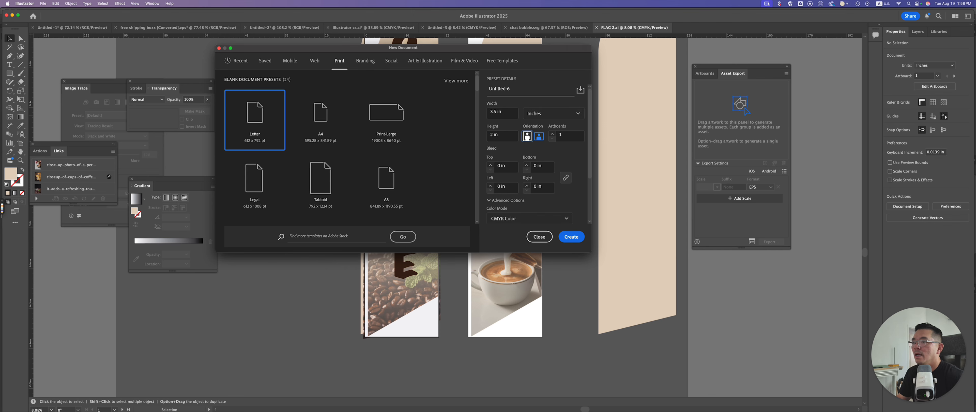
drag(586, 253, 640, 336)
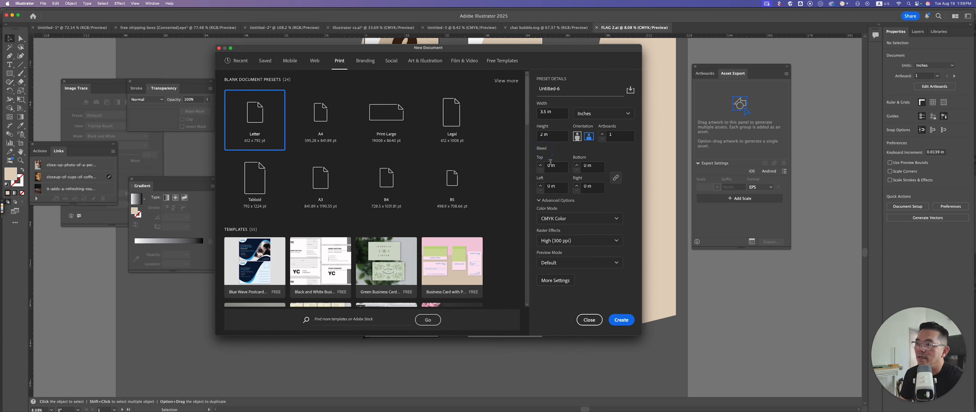
Step: Set the bleed to 0.125 in on all sides and create the document
click(559, 166)
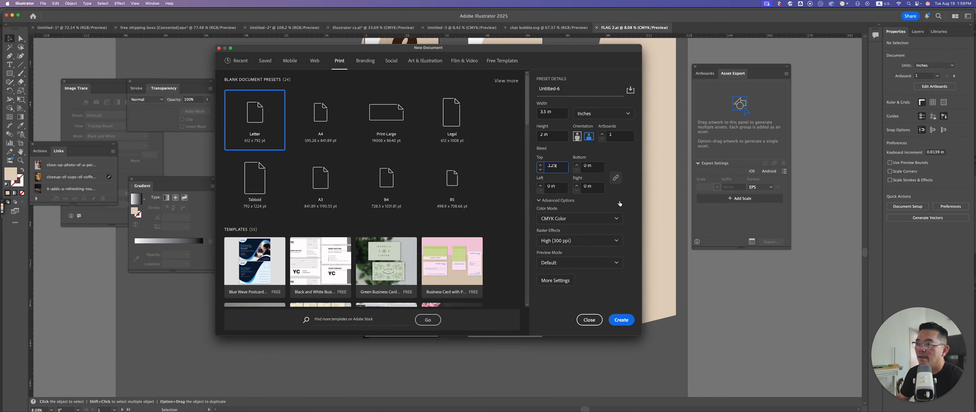
key(Tab)
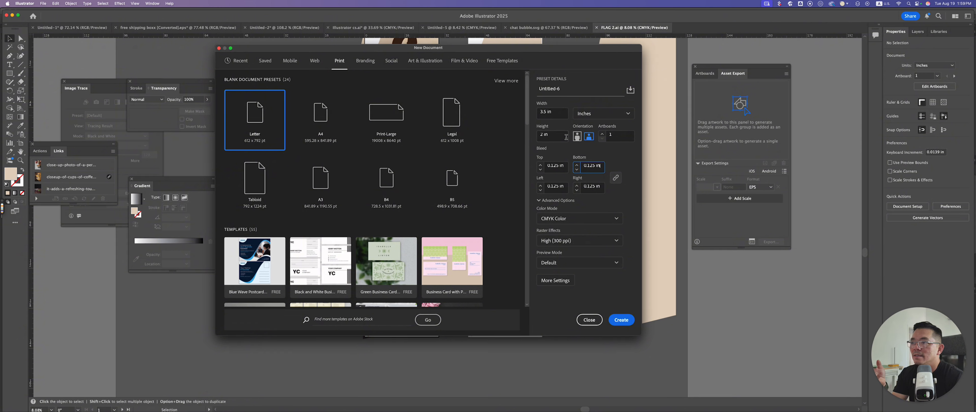
click(623, 322)
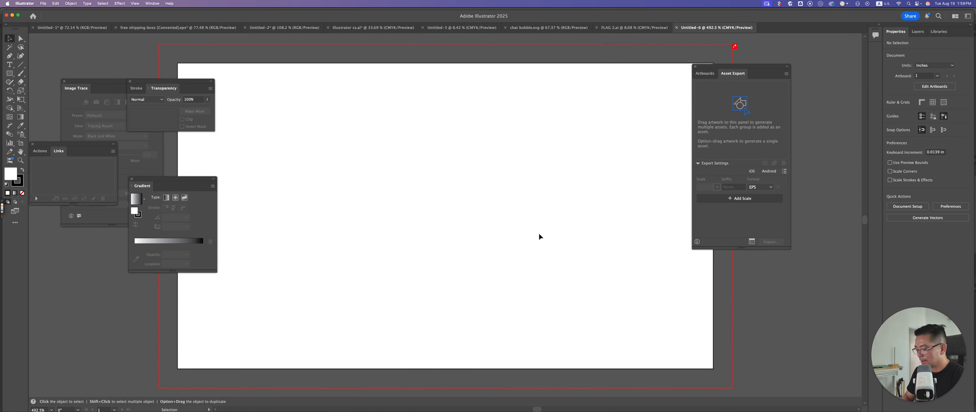
Step: Create a rectangle 3.25 in wide and 1.75 in high for the safety line
scroll(528, 220, down, 3)
key(super+space)
drag(190, 91, 183, 92)
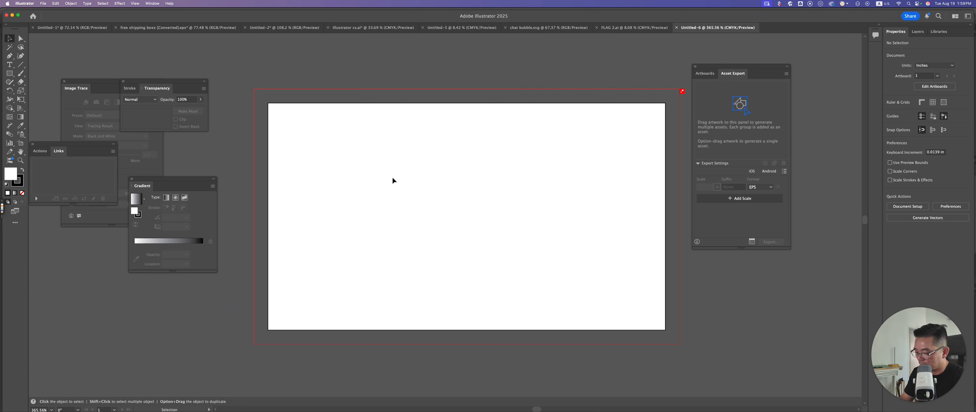
key(l)
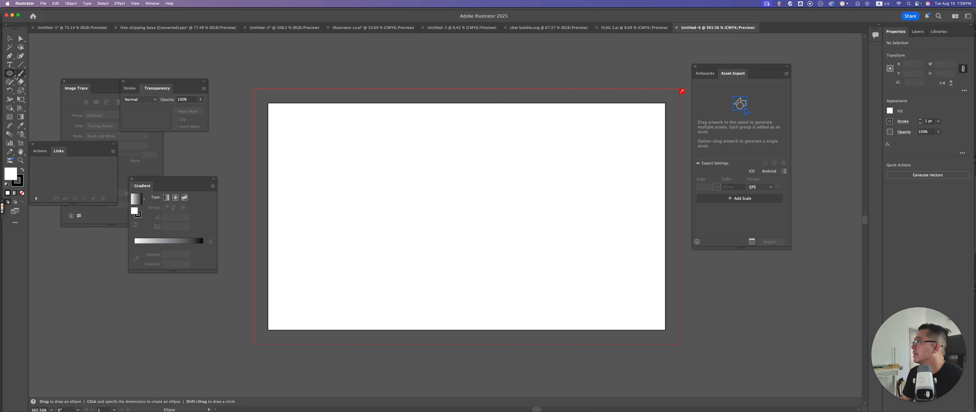
click(10, 73)
click(43, 80)
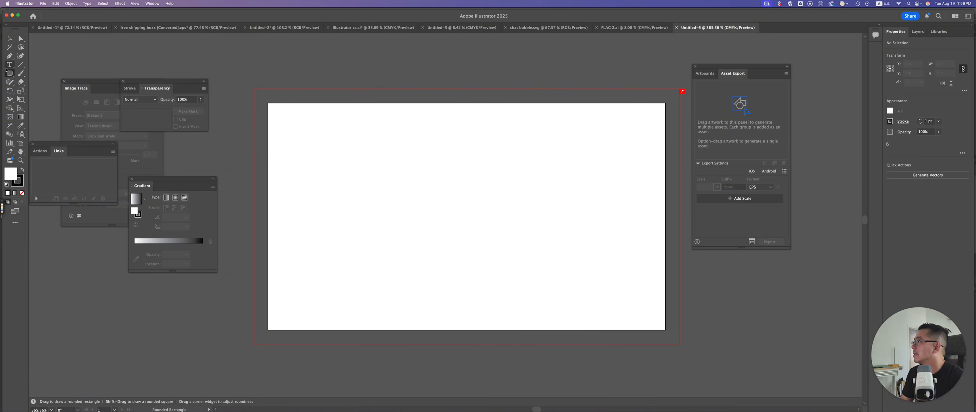
click(9, 73)
click(45, 76)
click(457, 167)
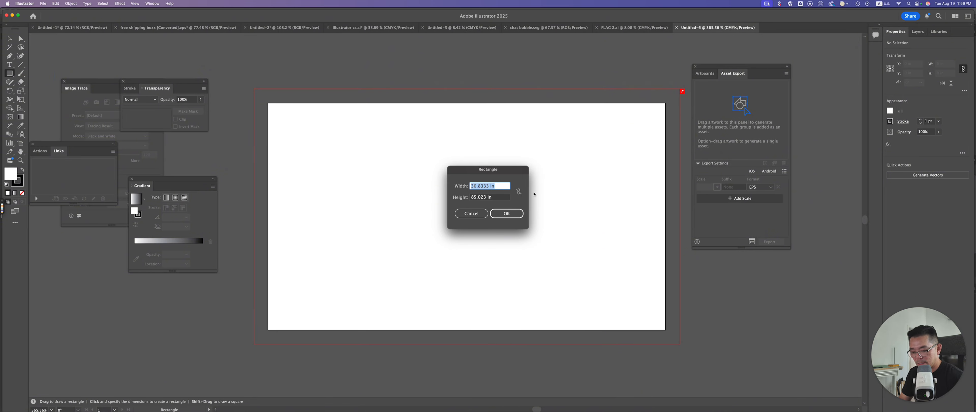
text(3.258)
key(BackSpace)
key(Tab)
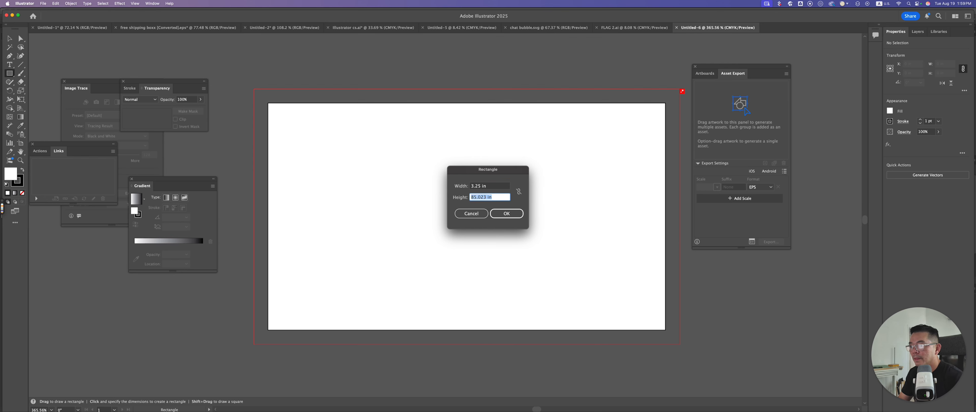
key(BackSpace)
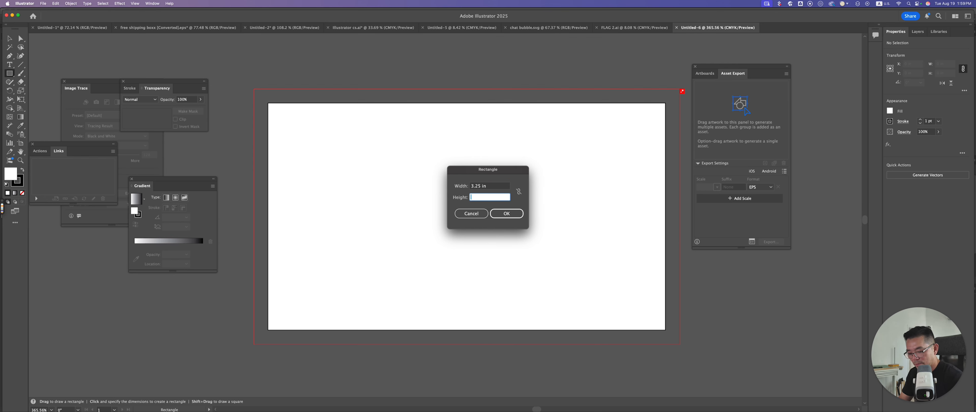
key(Return)
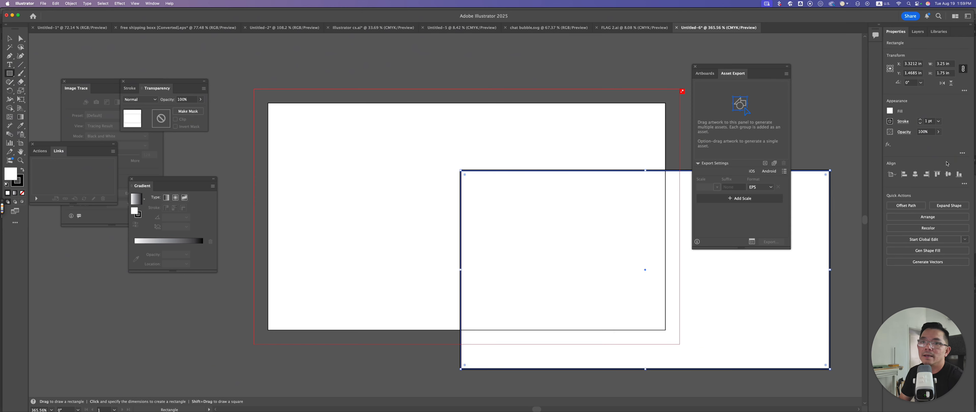
Step: Center the rectangle horizontally and vertically on the artboard, and give it no fill and a 0.25 pt stroke
click(915, 174)
click(947, 174)
click(889, 111)
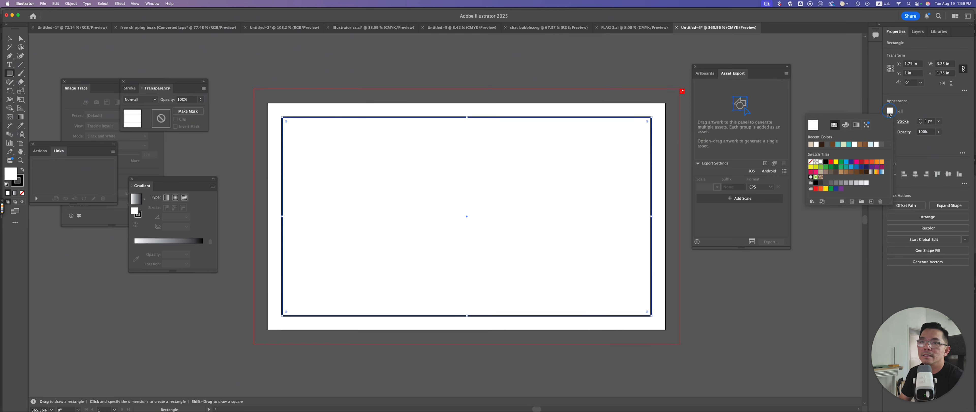
click(810, 162)
click(938, 122)
click(949, 128)
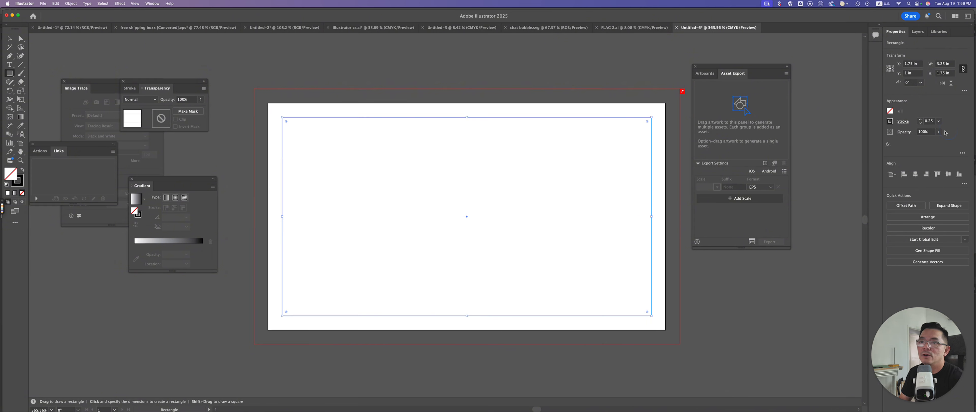
Step: Lock Layer 1 containing the safety rectangle and hide it
click(917, 32)
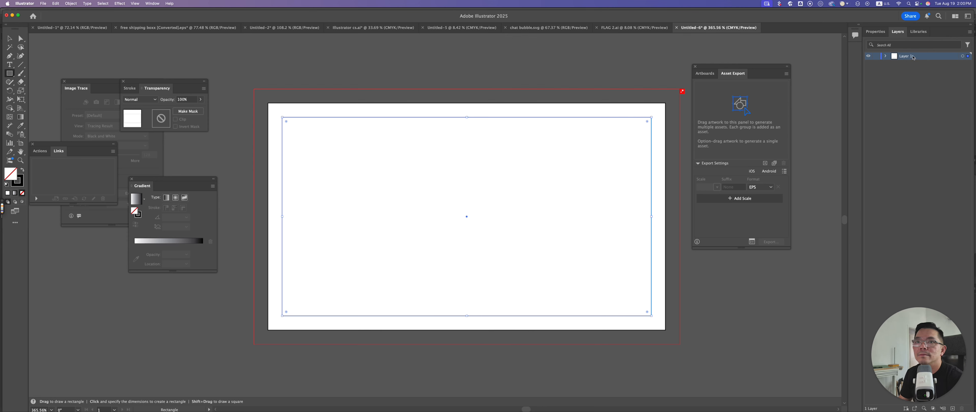
click(876, 57)
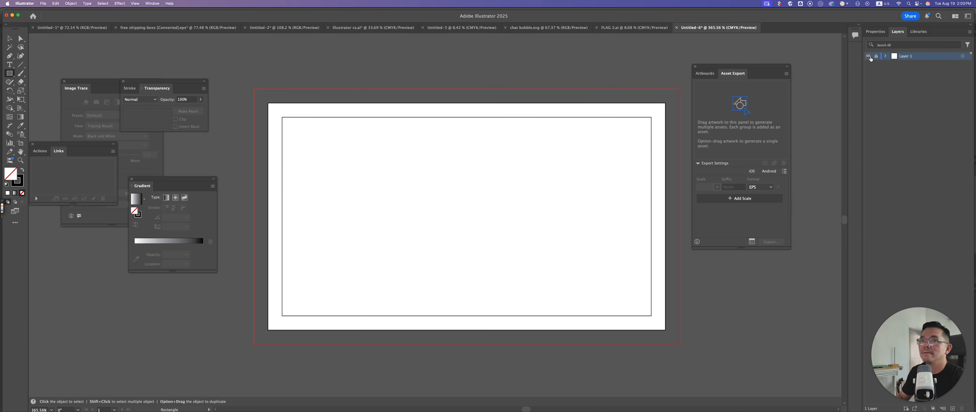
click(870, 59)
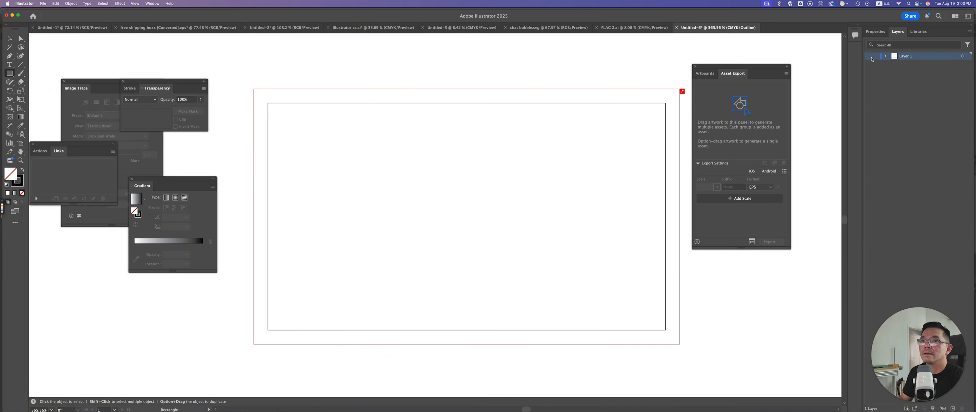
Step: Show Layer 1 with the safety rectangle again and return to the Selection tool
click(869, 58)
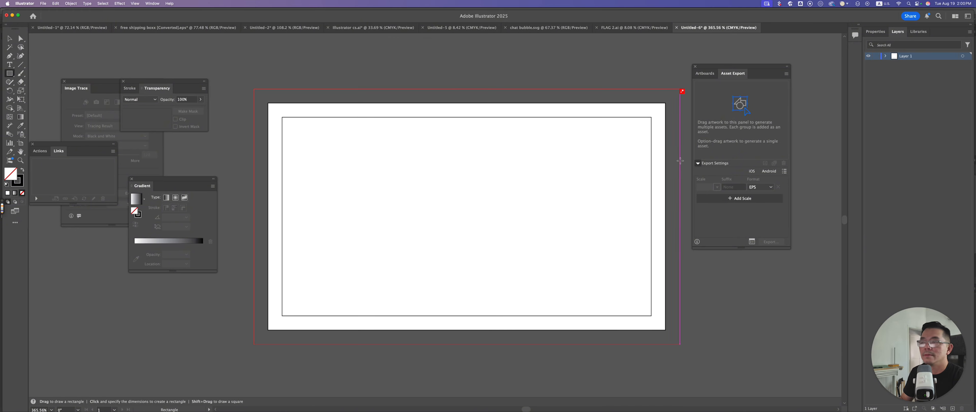
key(v)
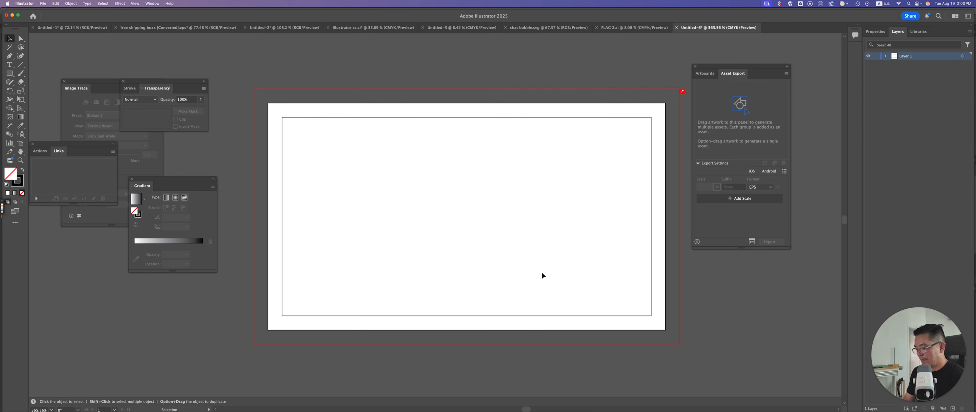
Step: Switch to InDesign and start a new document based on the Print presets
key(super+Tab)
key(super+Tab)
key(super+Tab)
key(super+Tab)
key(super+Tab)
key(super+Tab)
key(super+Tab)
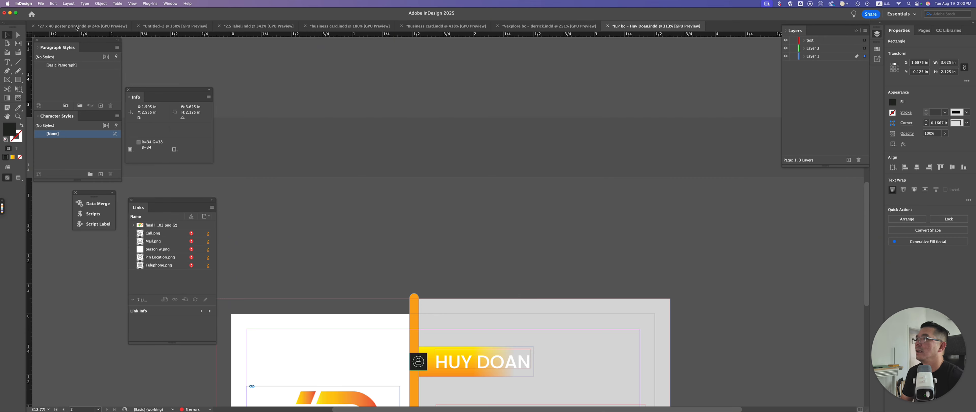
click(41, 4)
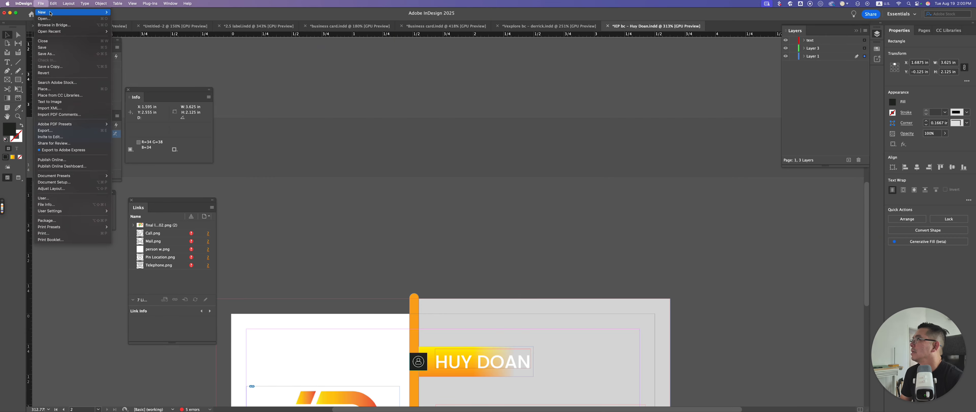
mouse_move(47, 13)
click(129, 13)
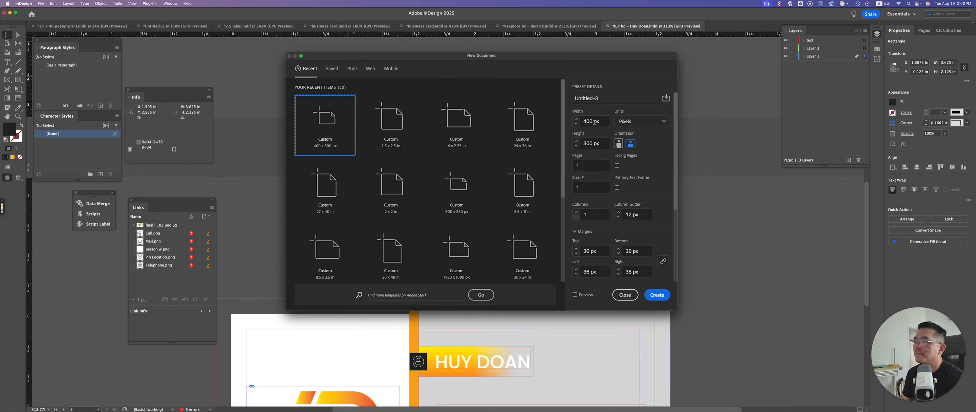
click(352, 68)
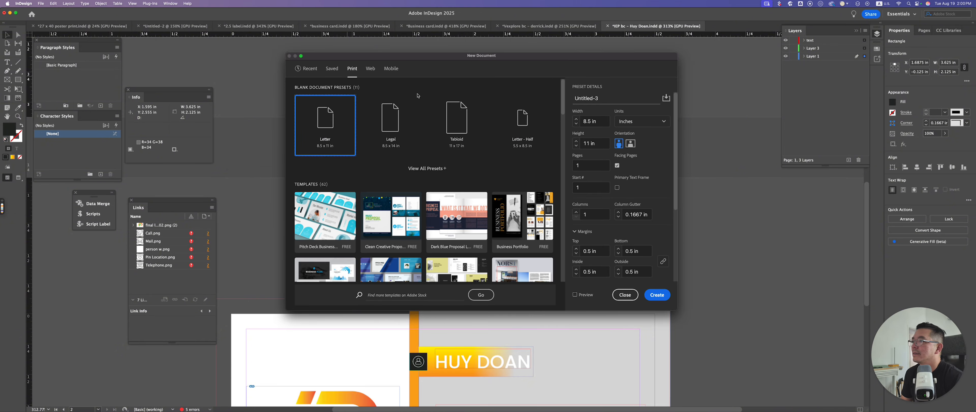
click(332, 68)
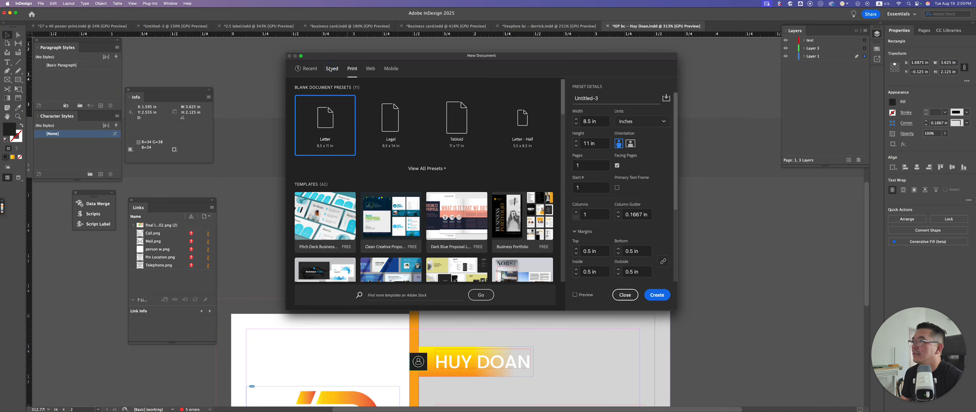
click(351, 68)
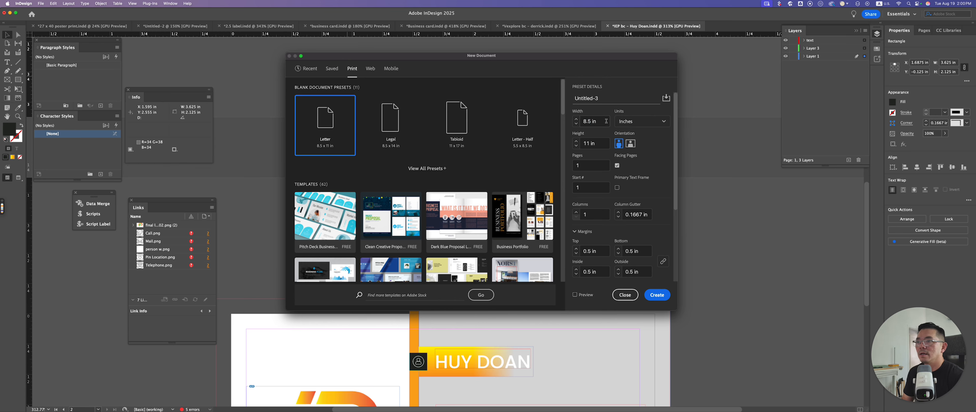
Step: Set the page size to 3.5 in wide and 2 in high, and turn off facing pages
drag(605, 120, 570, 124)
text(3)
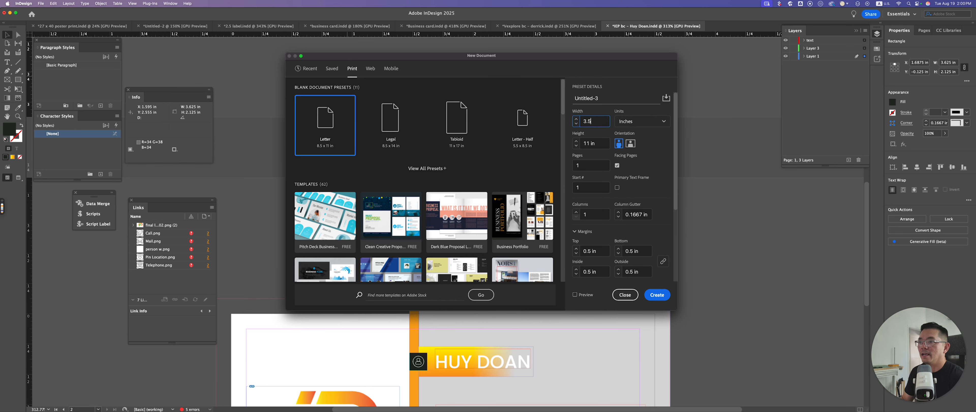
text(.5)
key(Tab)
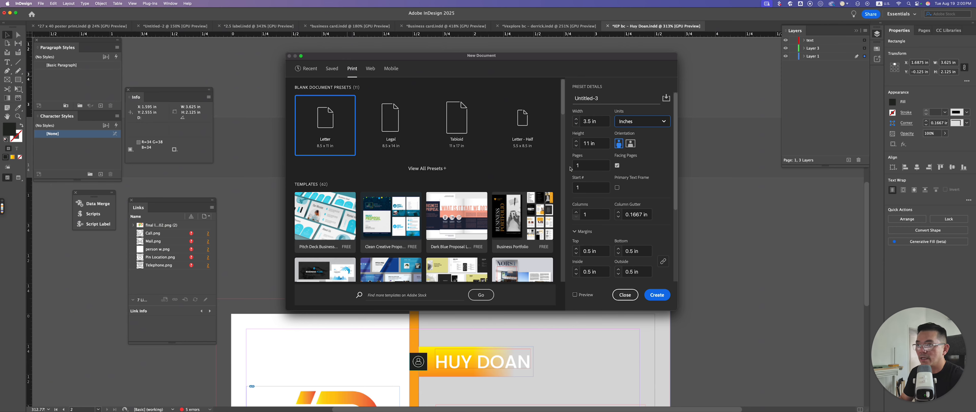
text(2)
key(Tab)
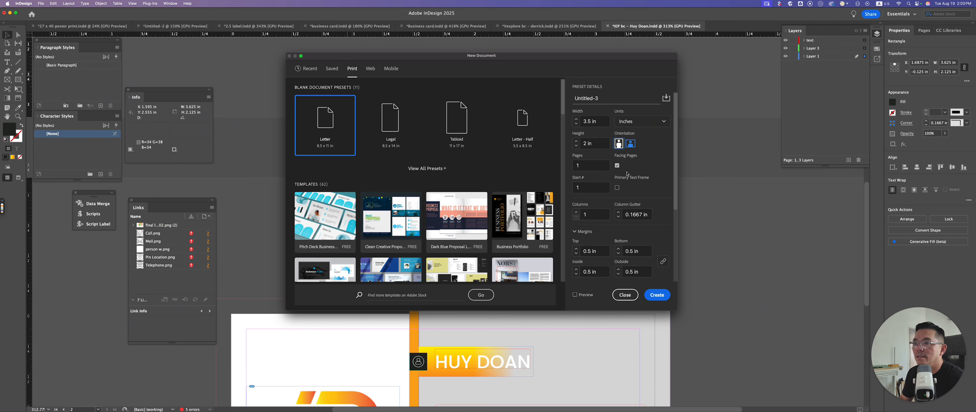
click(616, 165)
Step: Set the margins to 0.125 in on all sides
scroll(606, 214, down, 2)
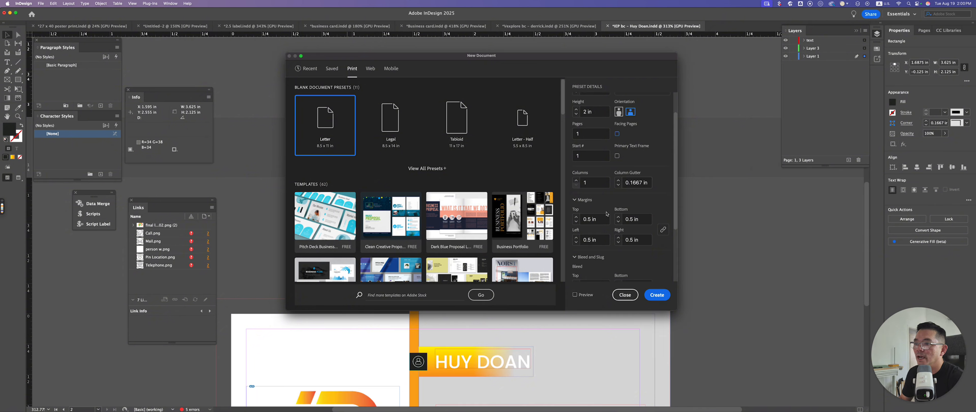
click(593, 219)
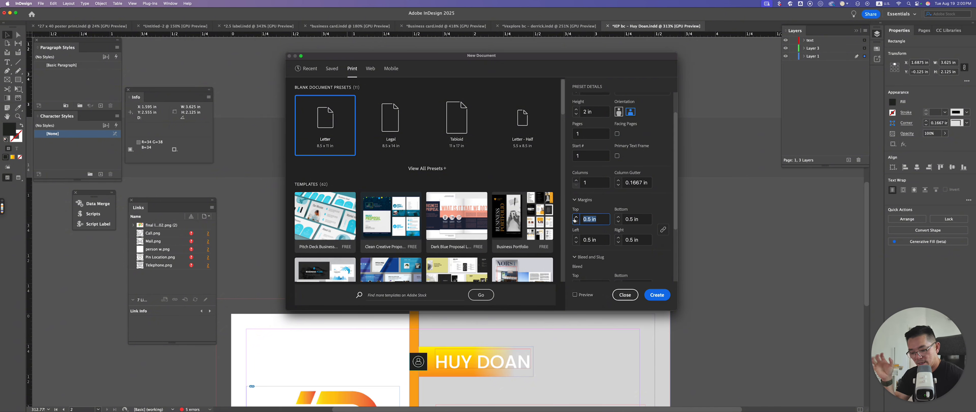
text(.125)
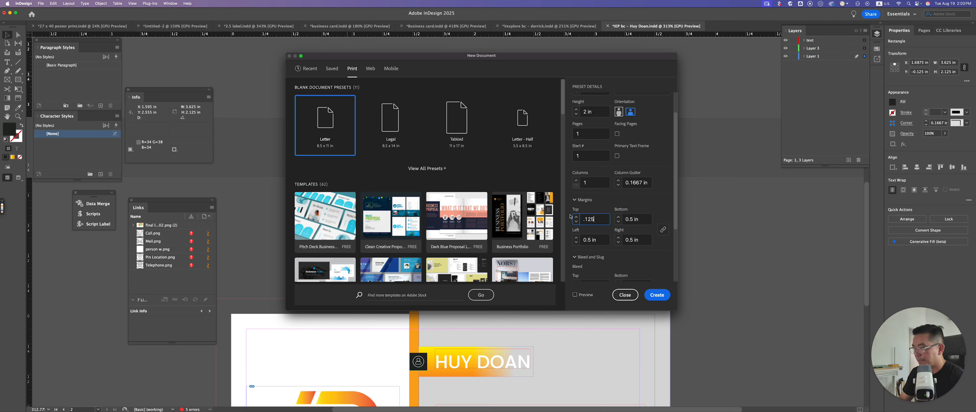
key(Tab)
Step: Set the bleed to 0.125 in on all sides and create the document
scroll(622, 252, down, 3)
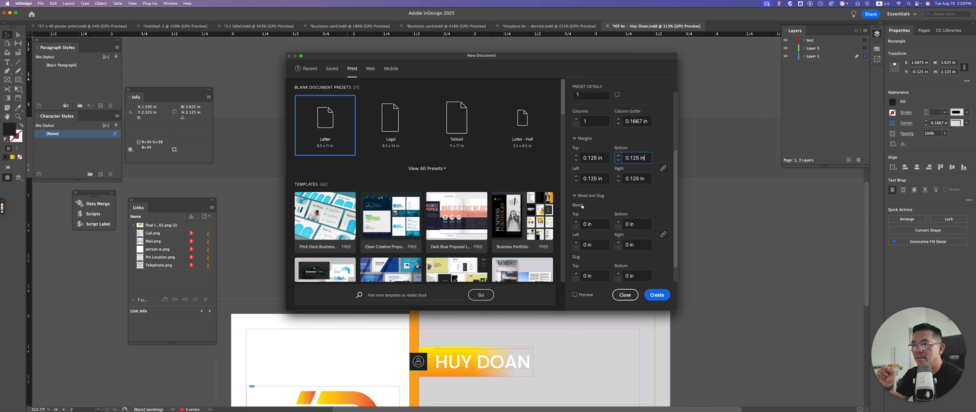
click(596, 223)
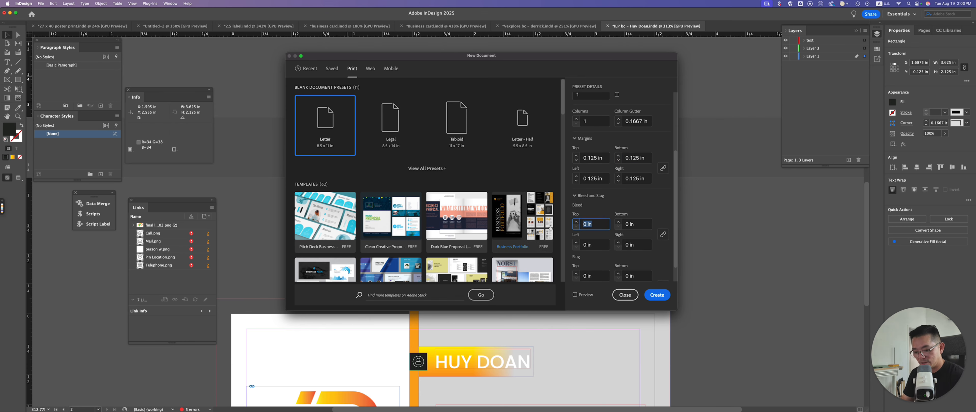
text(.125)
key(Tab)
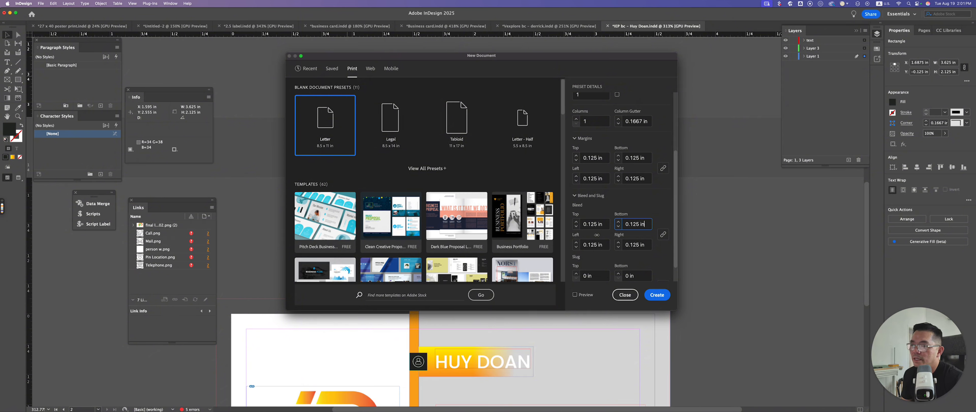
click(655, 297)
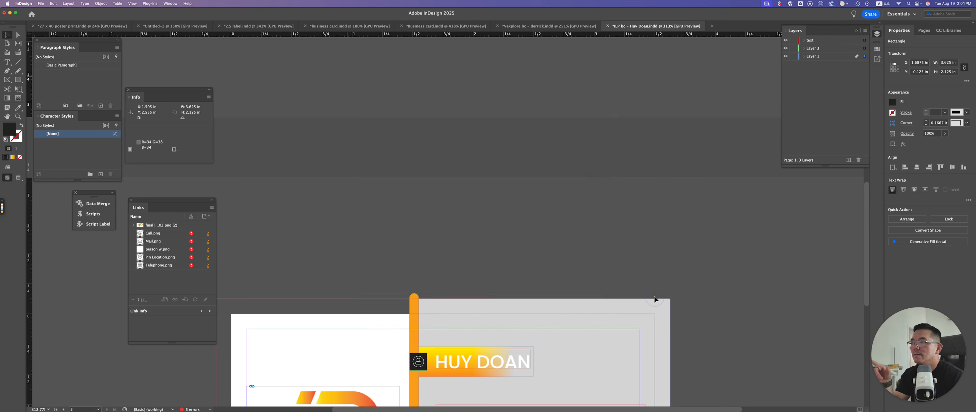
Step: Preview the blank page without its guides and return to the normal view
drag(493, 221, 518, 189)
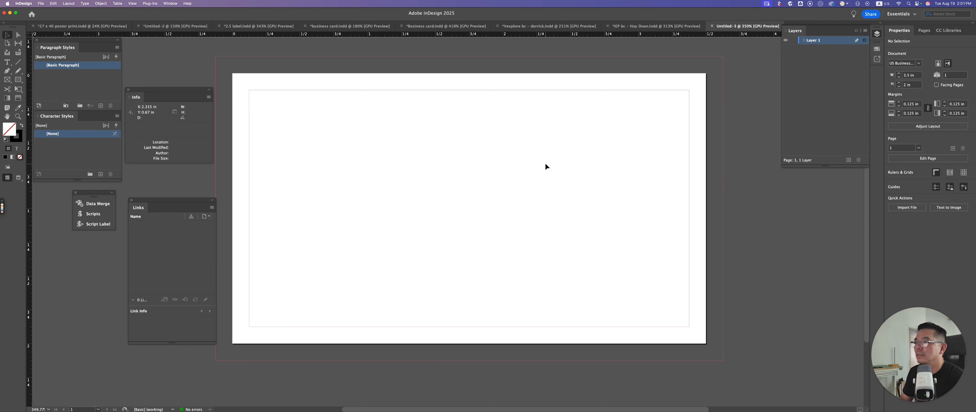
key(w)
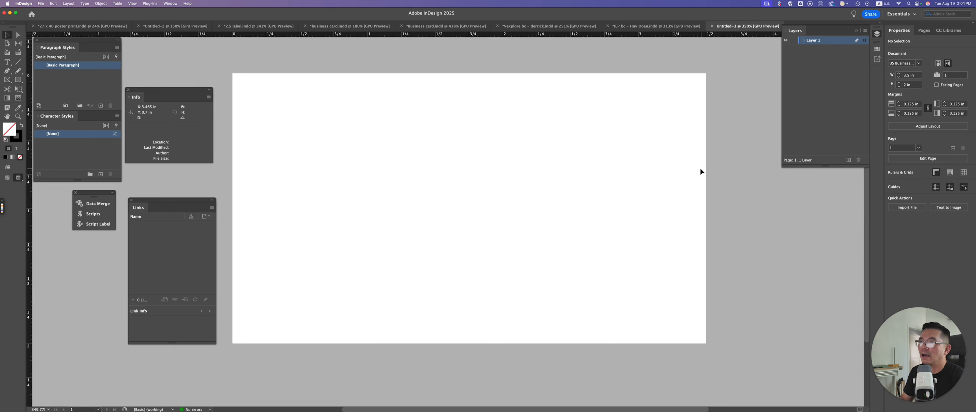
key(w)
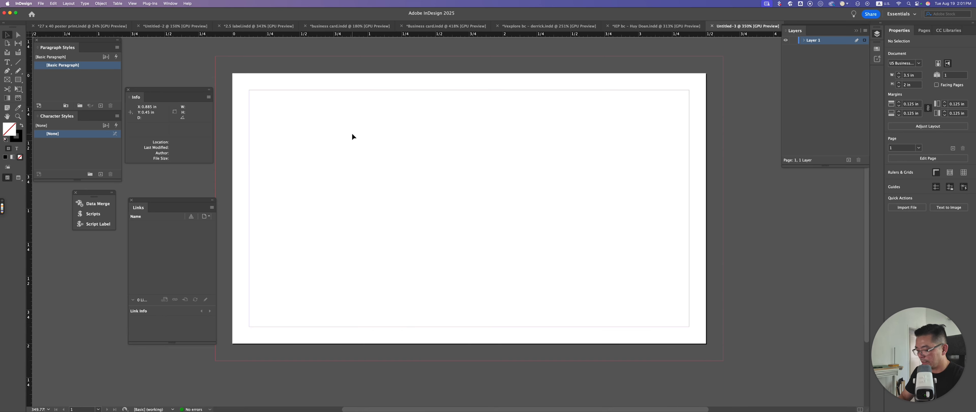
Step: Draw a background rectangle about 3.74 by 2.24 in across the full bleed area and fill it with the C=100 cyan swatch
key(m)
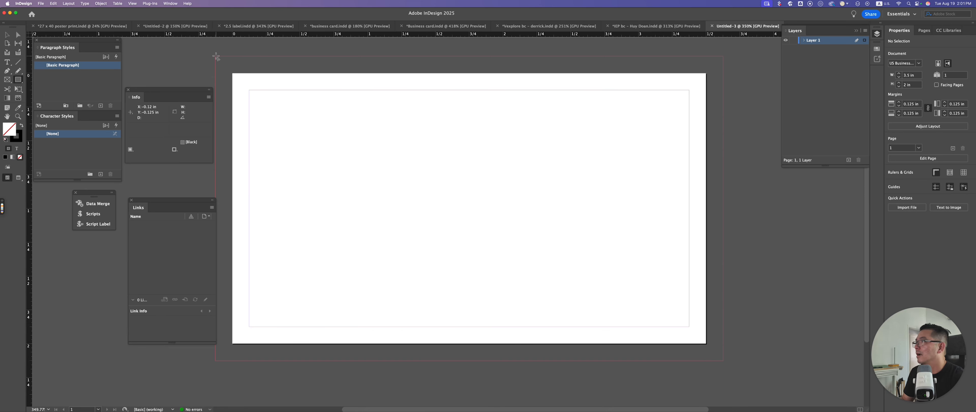
mouse_move(216, 57)
mouse_down()
mouse_move(632, 273)
mouse_move(732, 359)
mouse_move(722, 360)
mouse_up()
key(shift+x)
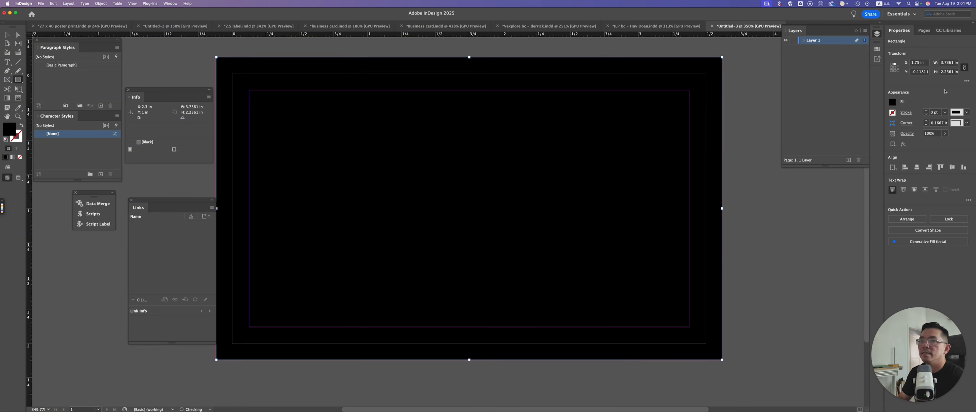
click(893, 101)
click(839, 183)
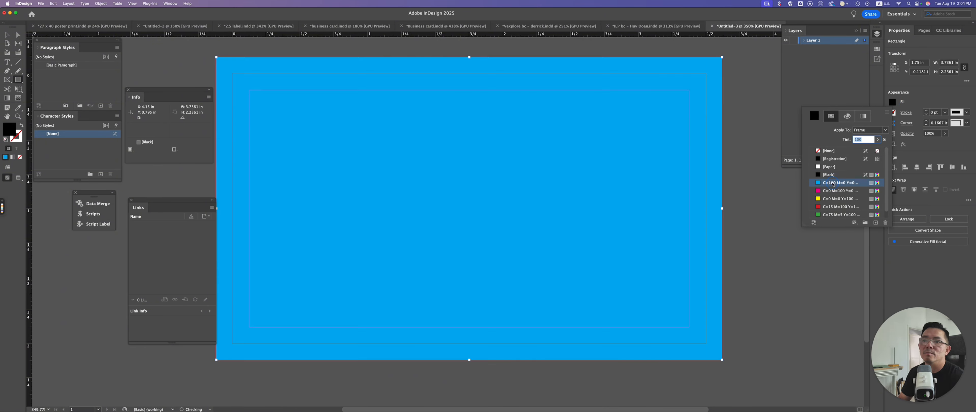
click(754, 146)
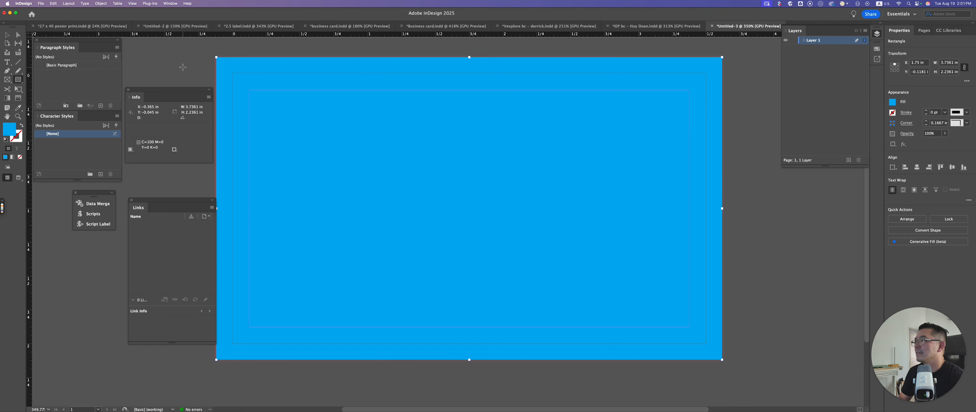
click(6, 35)
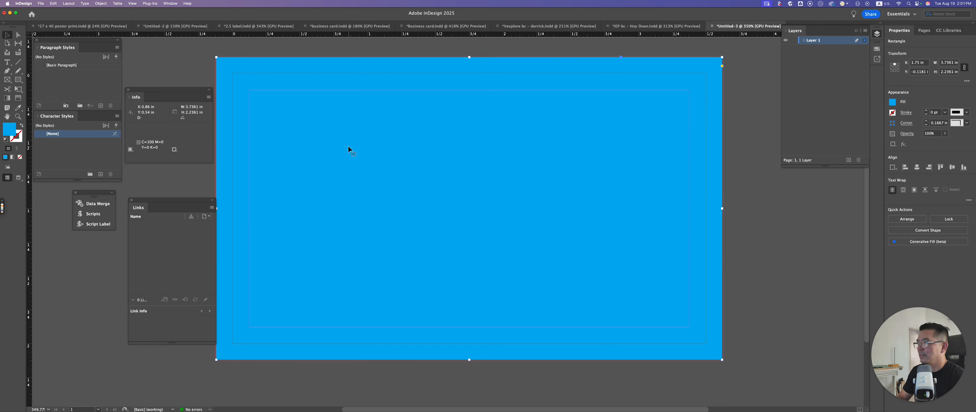
key(t)
click(527, 158)
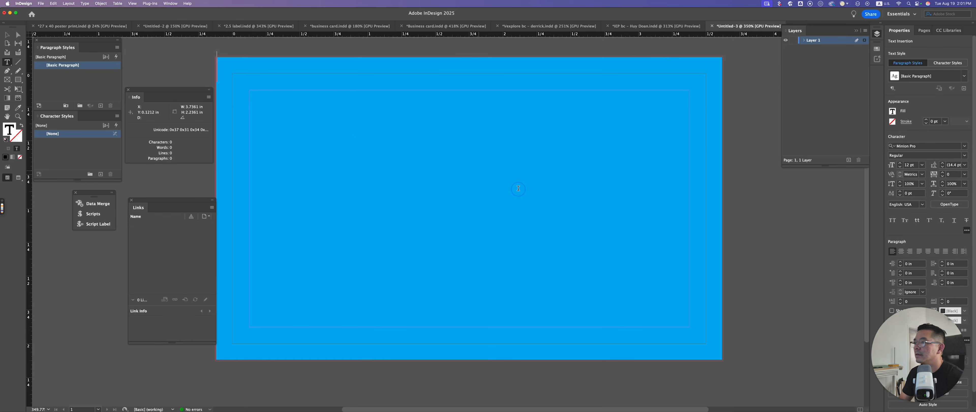
key(Escape)
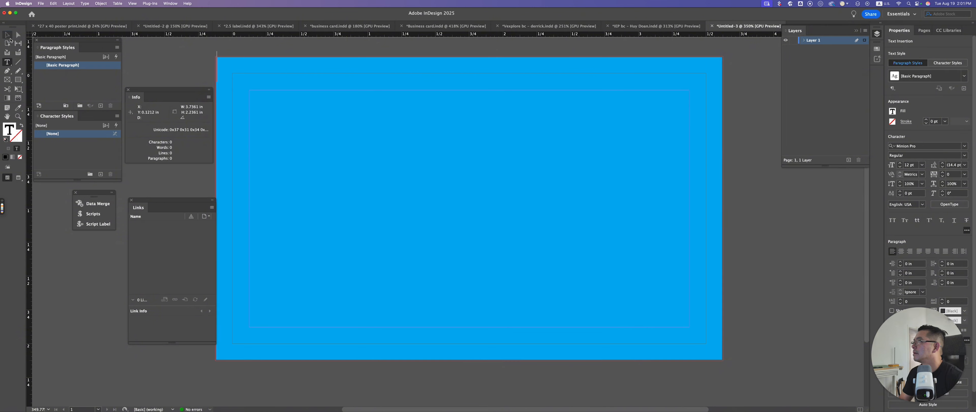
key(t)
click(518, 184)
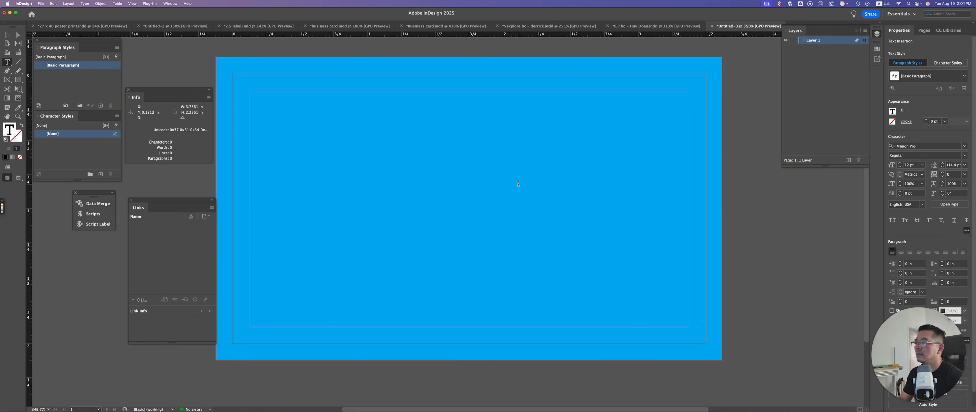
key(Escape)
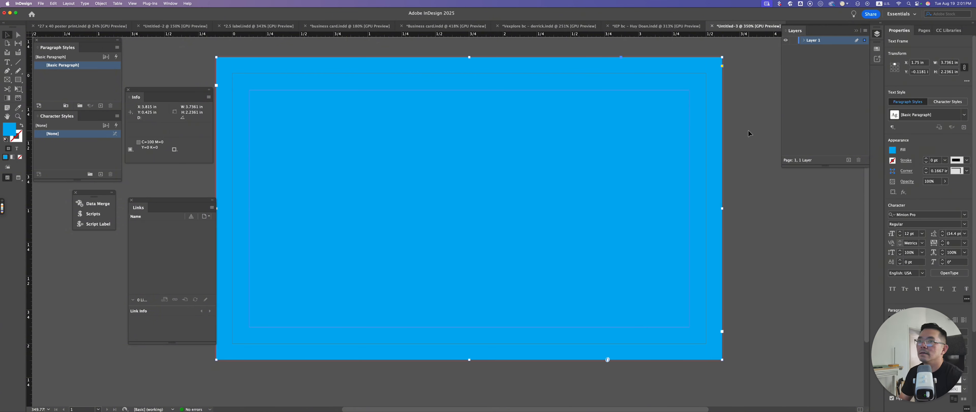
Step: Deselect the background, add a new layer above it and lock Layer 1
key(Escape)
click(848, 160)
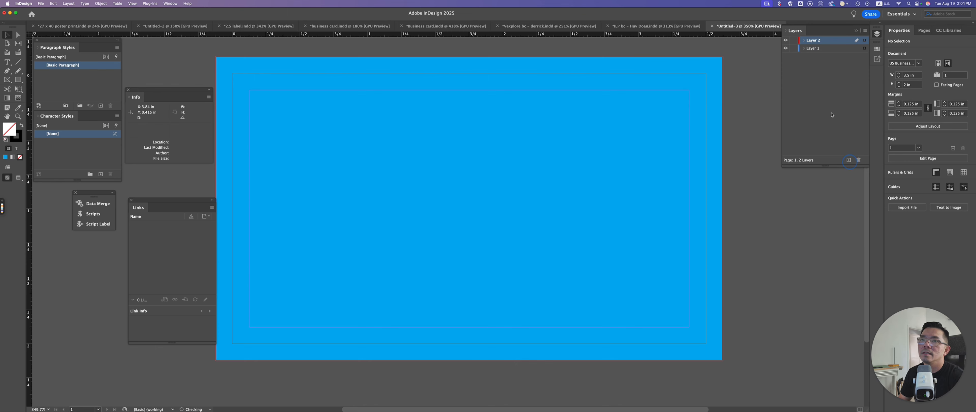
click(793, 48)
Step: Create a text frame about 1.04 by 0.38 in on the upper part of the card and enter YOUR NAME
key(t)
drag(320, 117, 460, 167)
text(YOUR NAME)
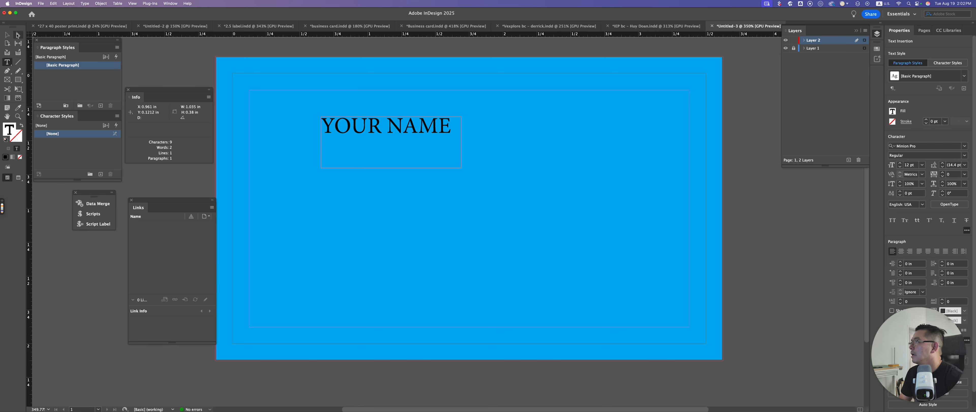
Step: Move the YOUR NAME frame across the card's left trim edge into the bleed and preview the trimmed card
click(7, 34)
drag(387, 145, 384, 170)
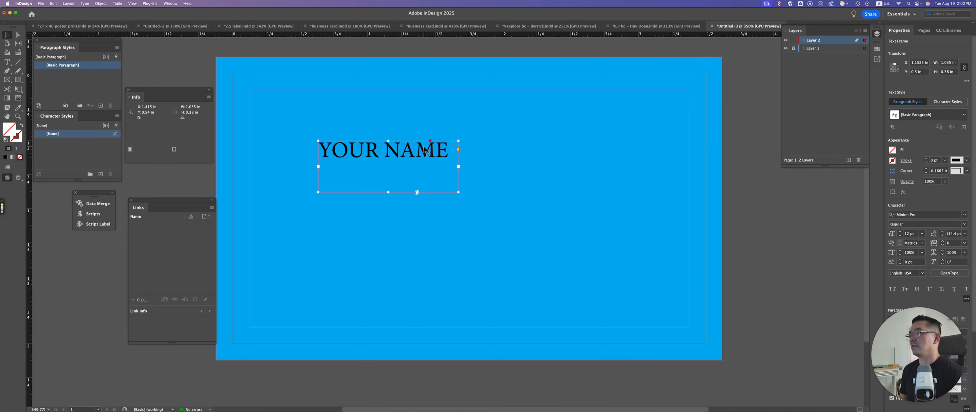
drag(426, 151, 298, 138)
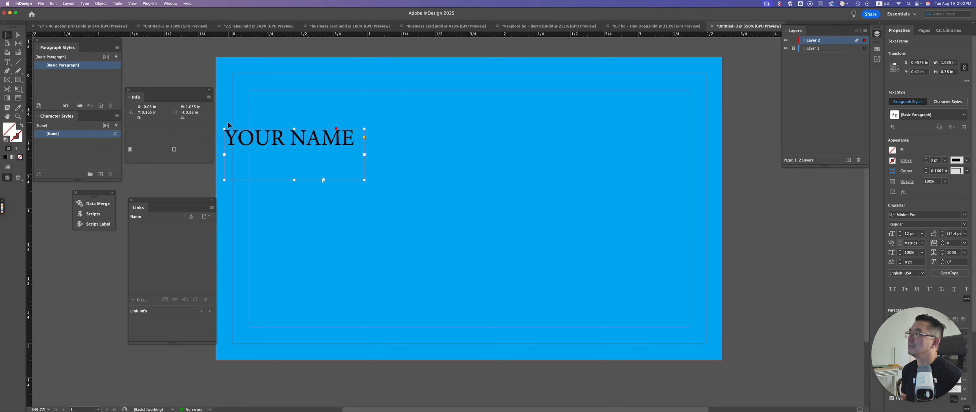
key(w)
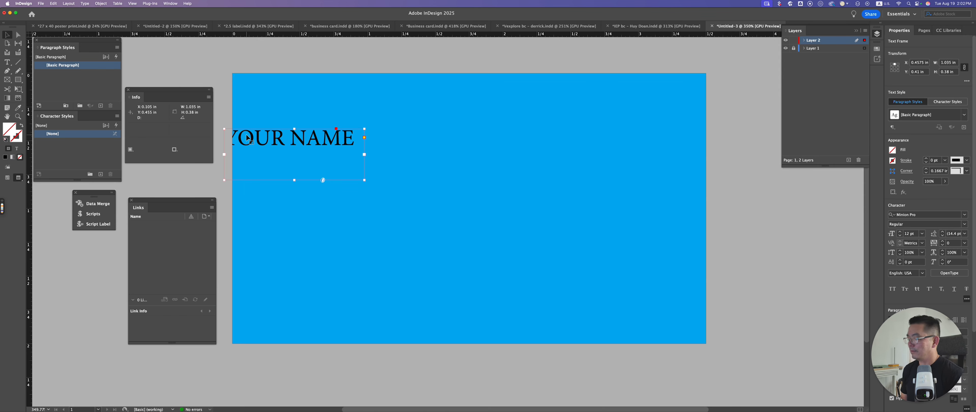
Step: Move the YOUR NAME frame back to the inside of the card's left safety margin and preview the trimmed card
key(w)
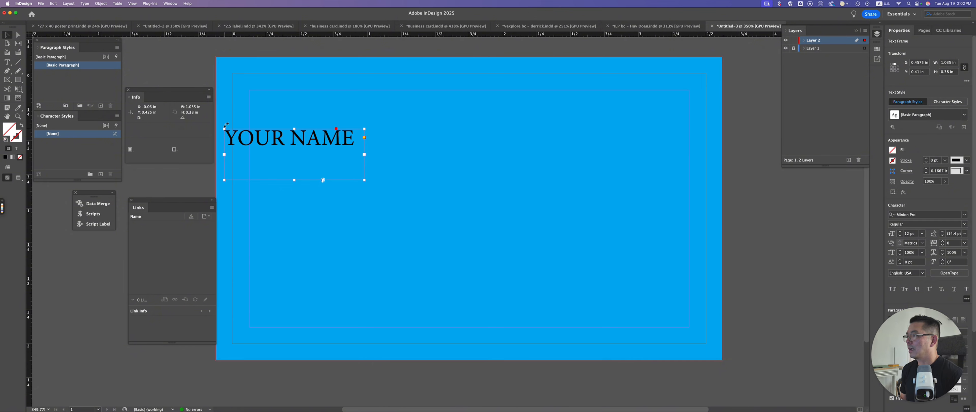
drag(247, 137, 282, 135)
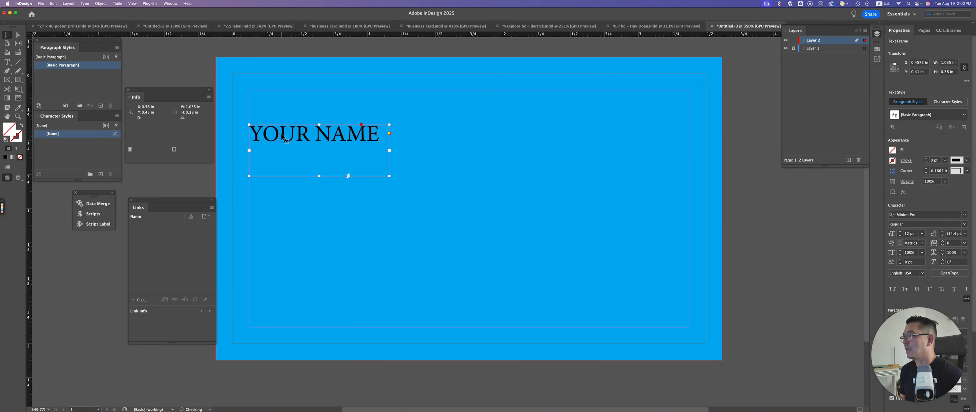
click(274, 104)
key(w)
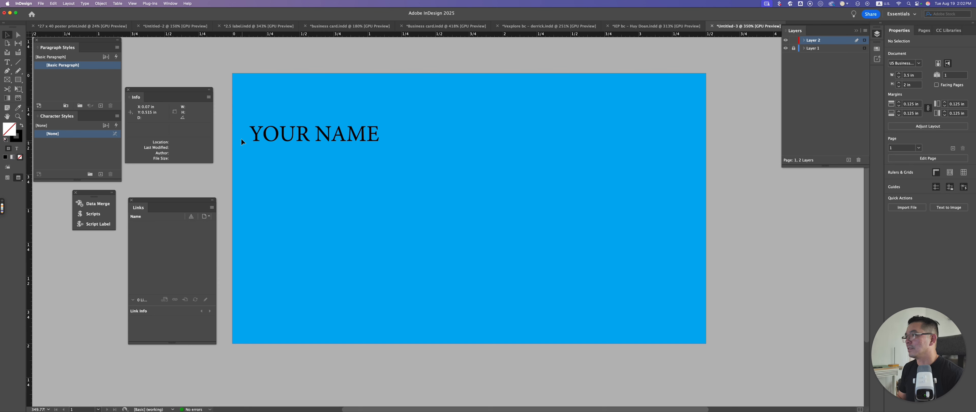
key(w)
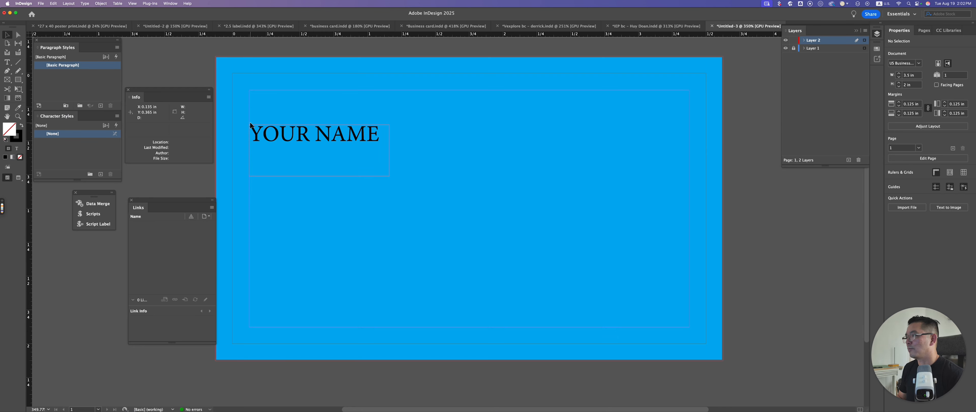
Step: Move the YOUR NAME frame to the upper middle of the card, within the safety margins, and deselect it
mouse_move(280, 135)
mouse_down()
mouse_move(243, 132)
mouse_move(270, 141)
mouse_up()
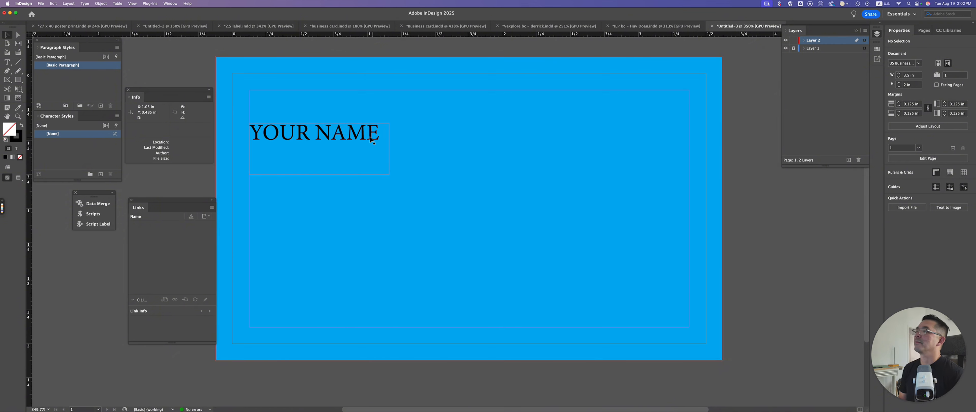
drag(367, 137, 487, 131)
click(581, 153)
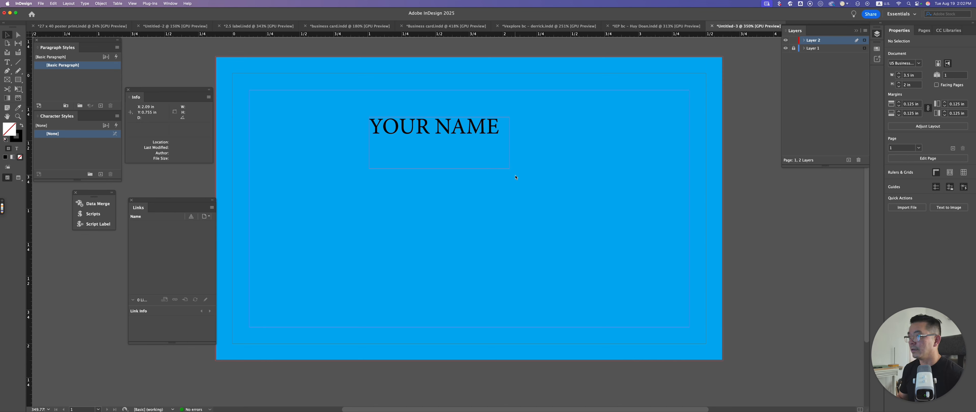
Step: Begin exporting the card as Untitled-3 to the proof folder in Adobe PDF (Print) format
key(super+e)
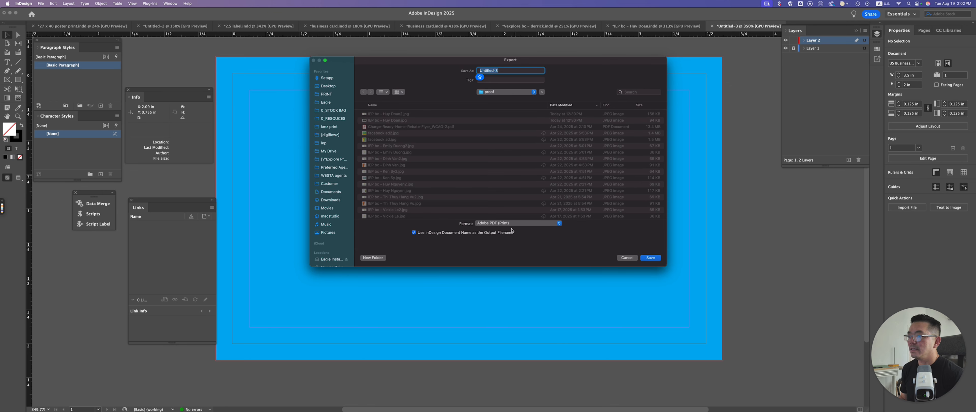
click(499, 223)
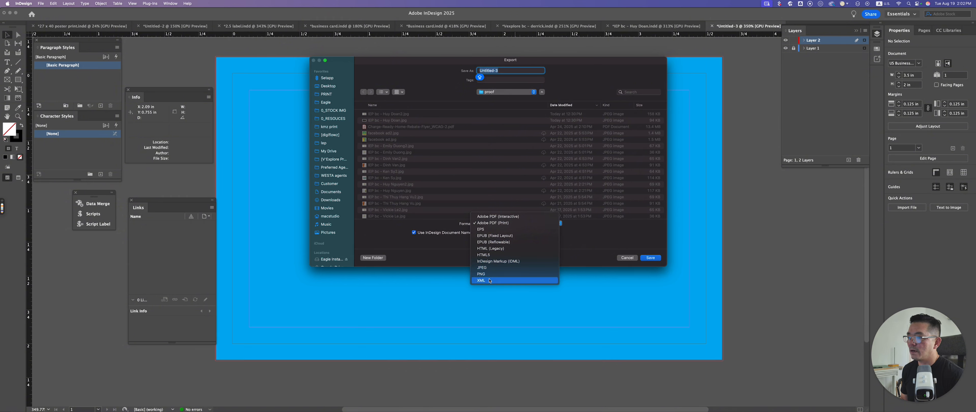
click(500, 225)
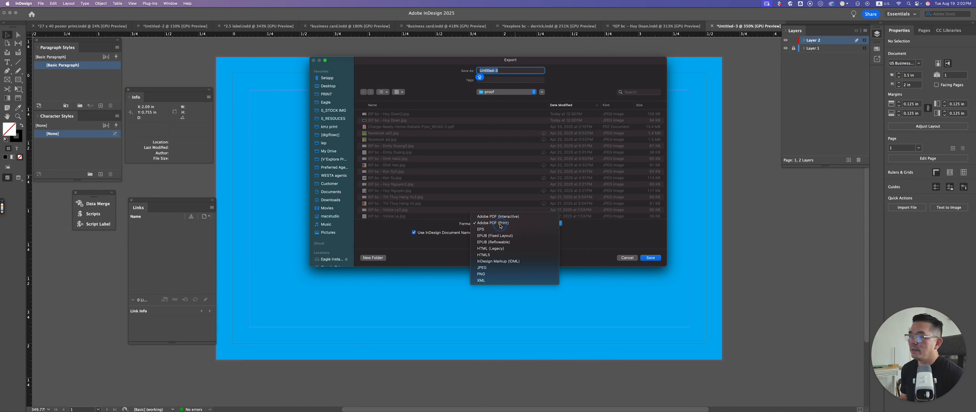
click(650, 259)
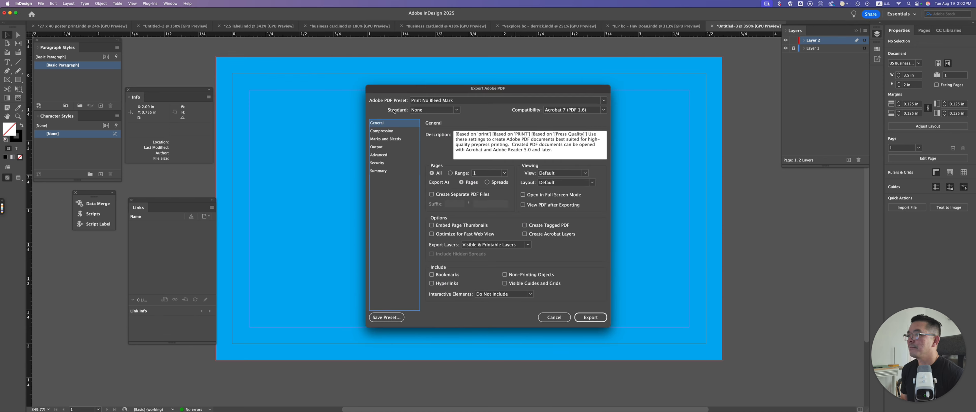
Step: Choose the [Press Quality] preset, enable Use Document Bleed Settings and export the PDF
click(462, 100)
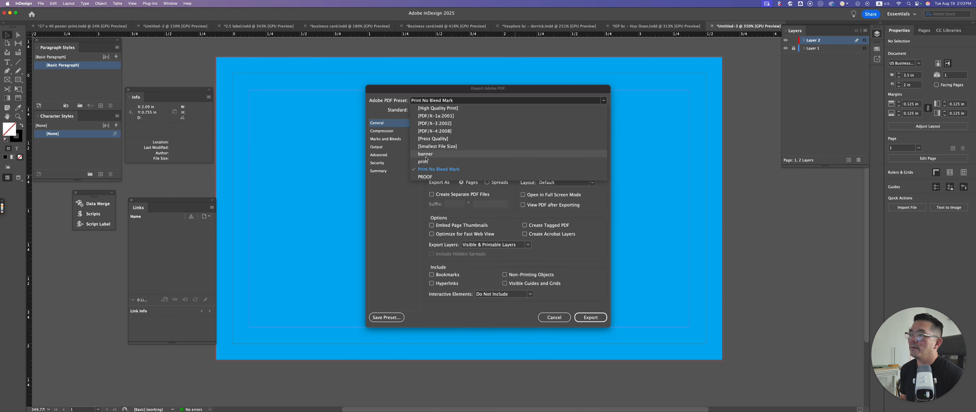
click(444, 140)
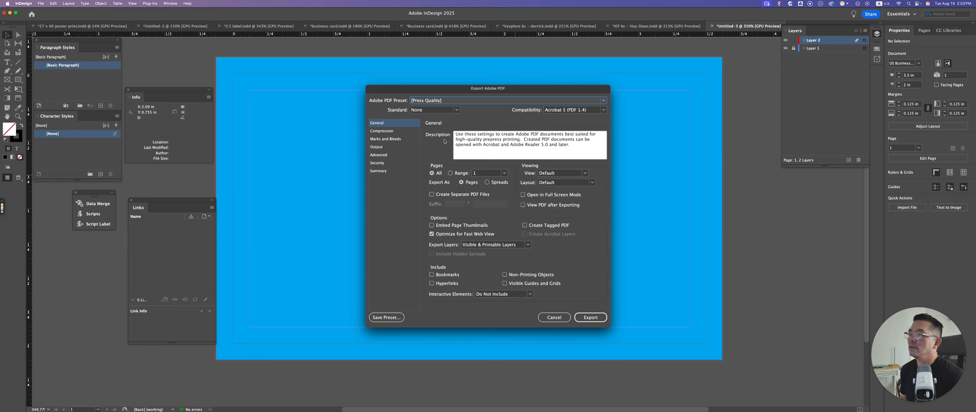
click(391, 140)
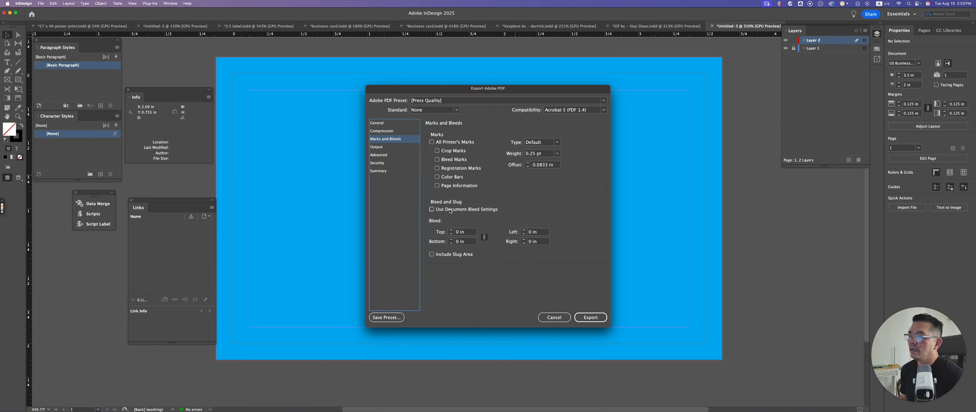
click(432, 209)
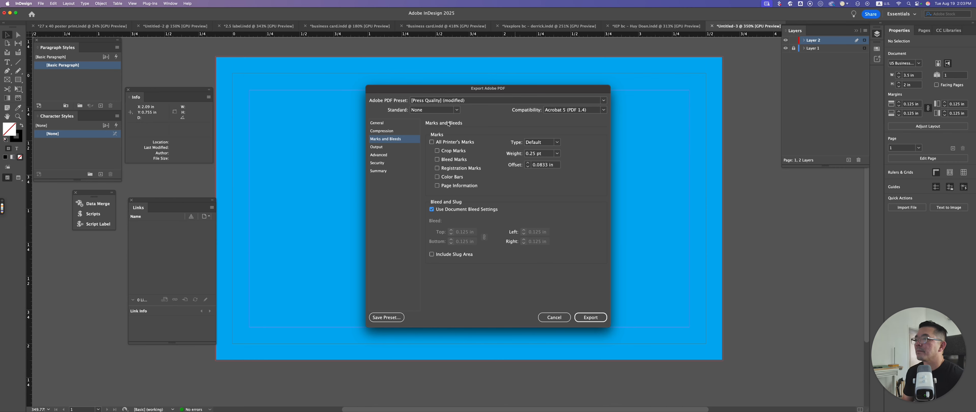
click(589, 318)
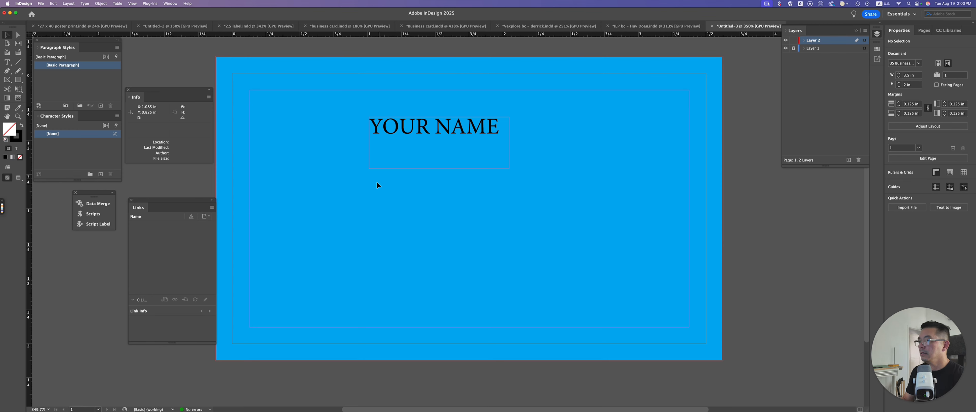
Step: Export the card again to the Desktop as an Adobe PDF (Print) file named TEST, keeping the modified [Press Quality] settings
key(super+e)
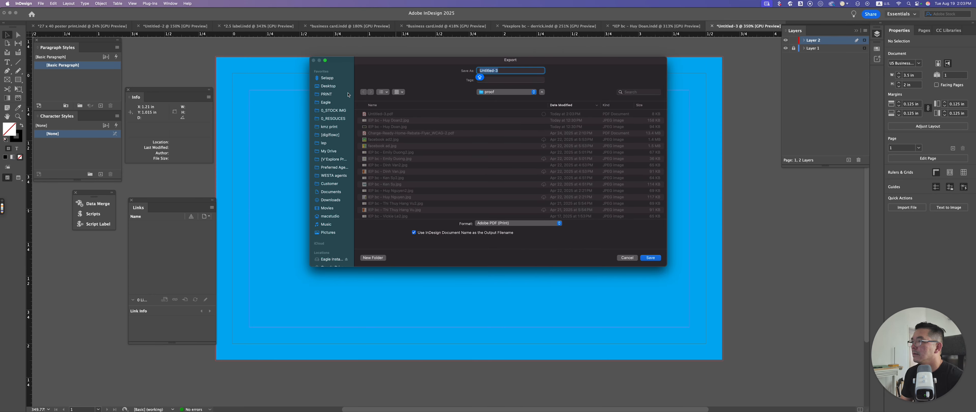
click(333, 86)
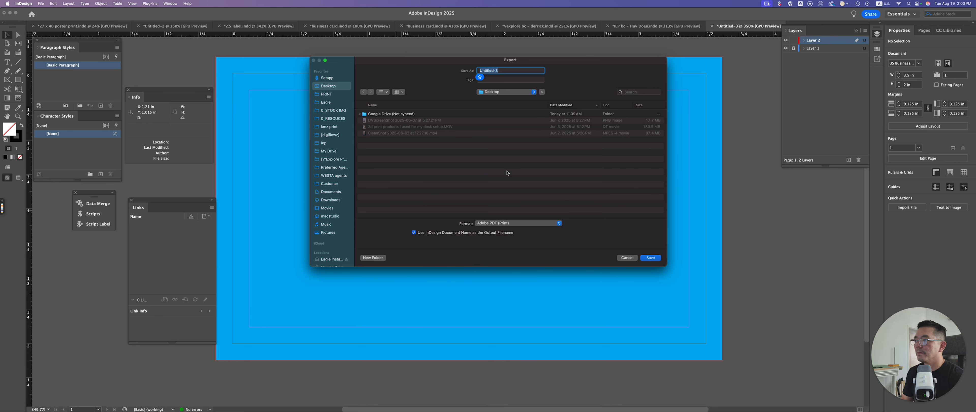
text(TEST)
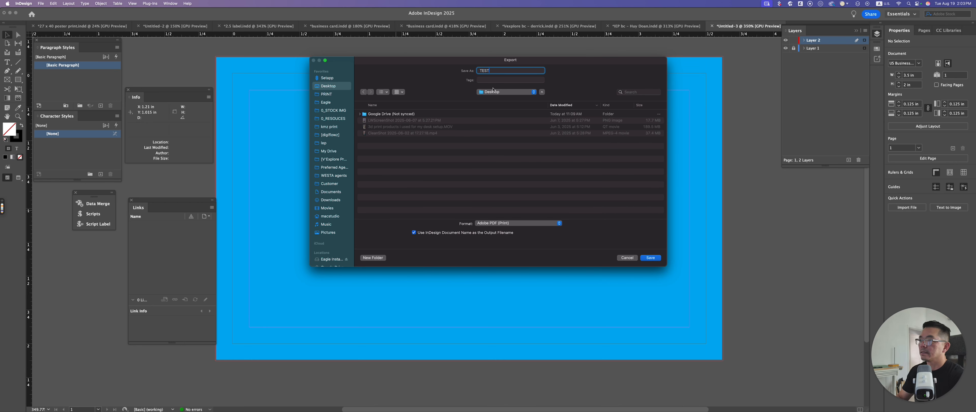
click(650, 258)
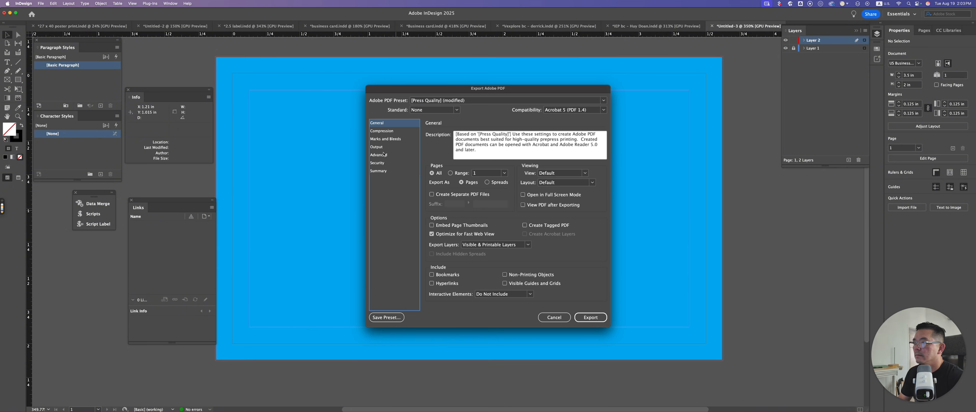
click(591, 318)
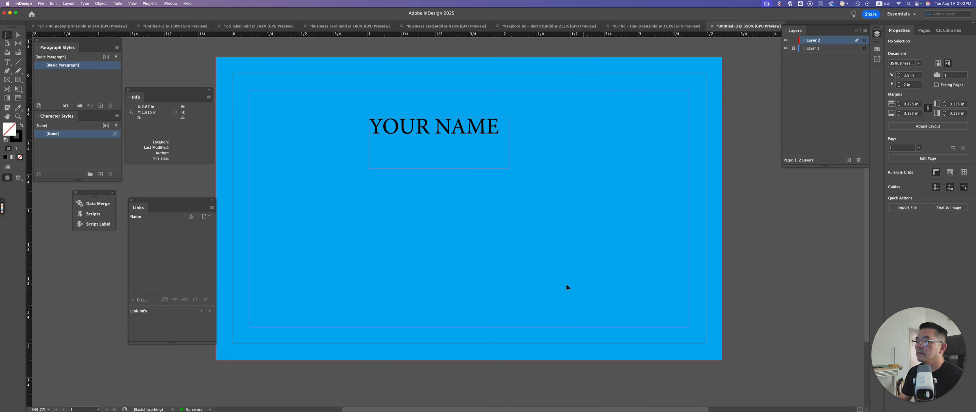
key(super+Tab)
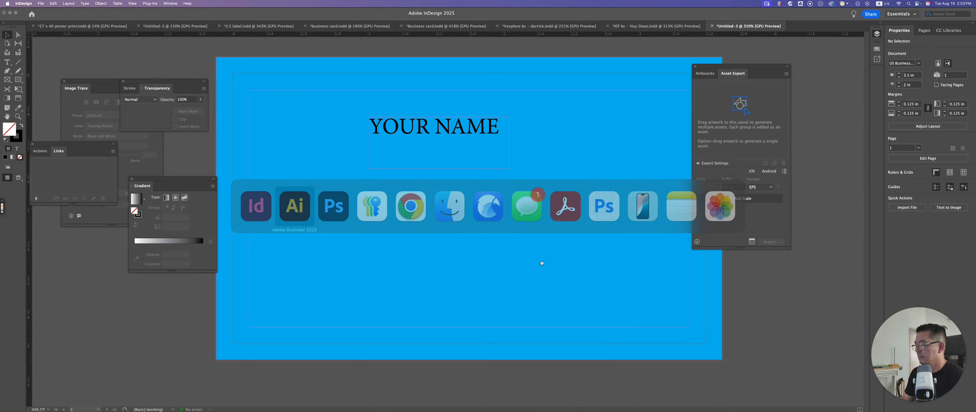
key(ctrl+Up)
key(ctrl+Up)
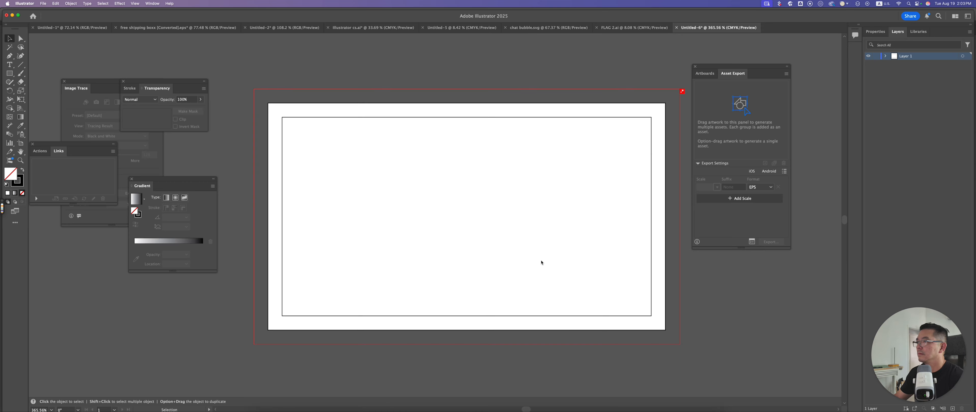
key(F11)
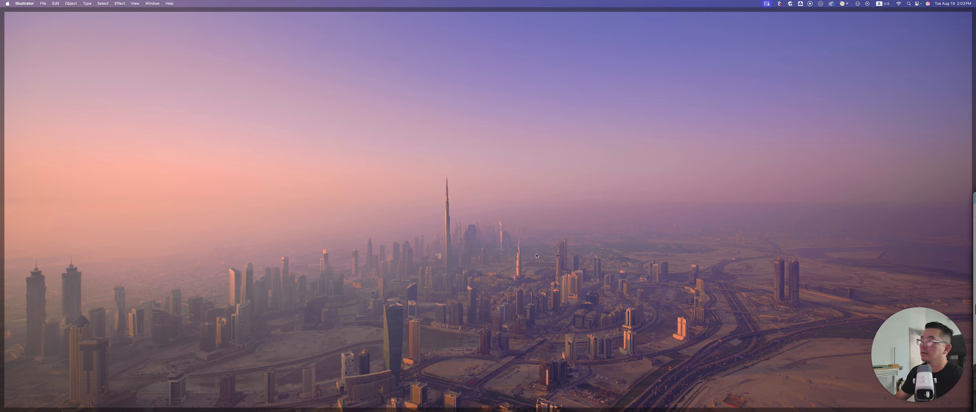
key(F11)
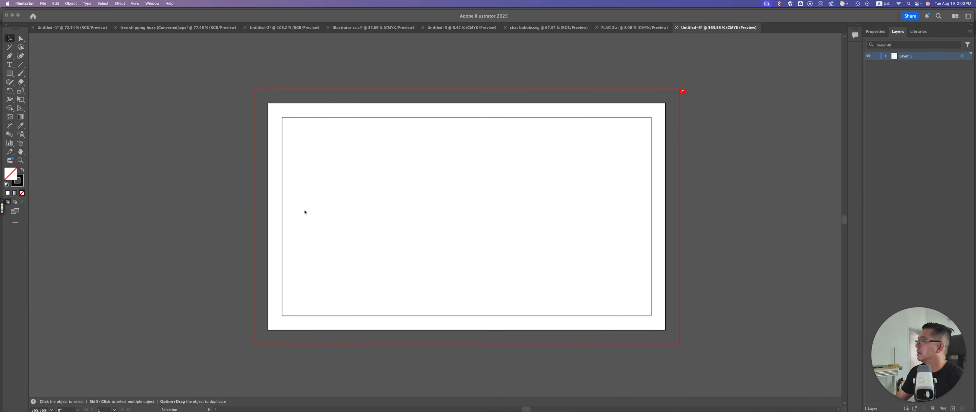
key(ctrl+Up)
key(ctrl+Up)
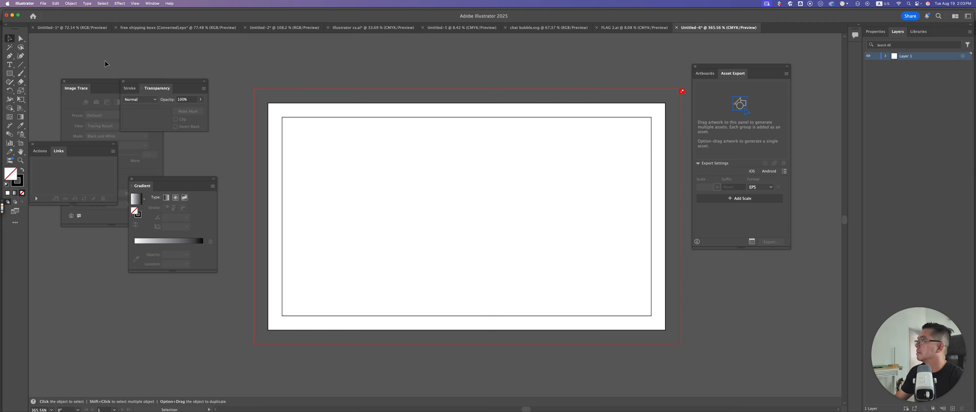
key(ctrl+Up)
key(ctrl+Up)
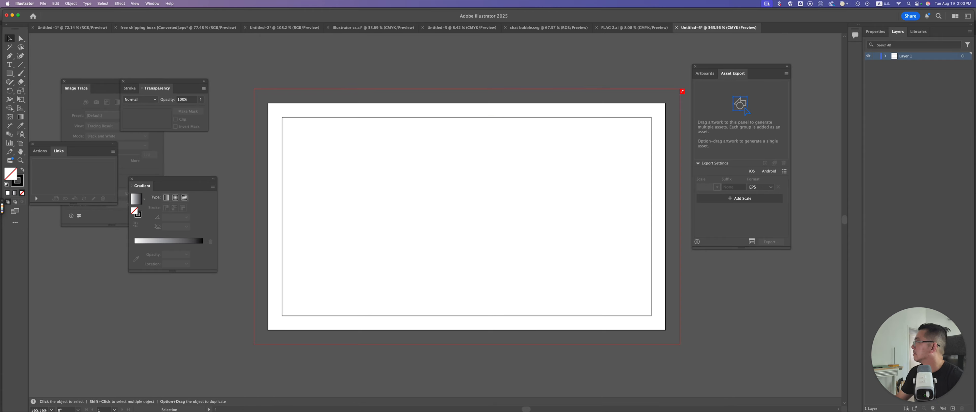
Step: Switch to Finder, go to the Desktop folder and open TEST.pdf
key(super+Tab)
key(super+Tab)
key(super+Tab)
key(super+Tab)
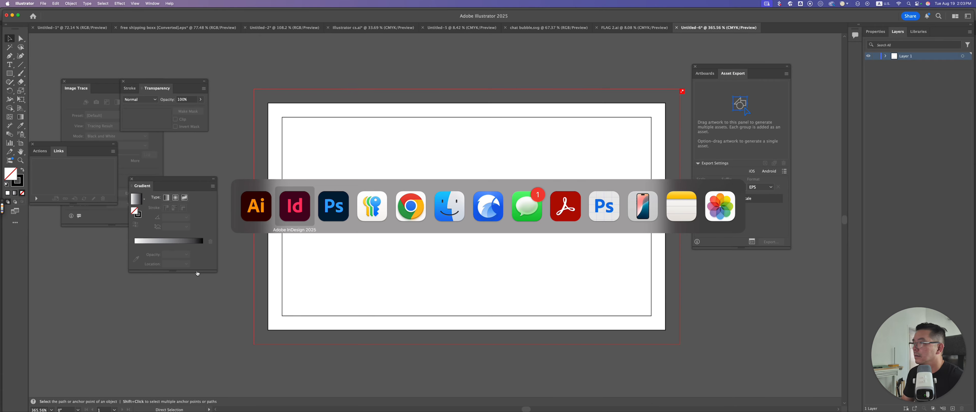
key(super+Tab)
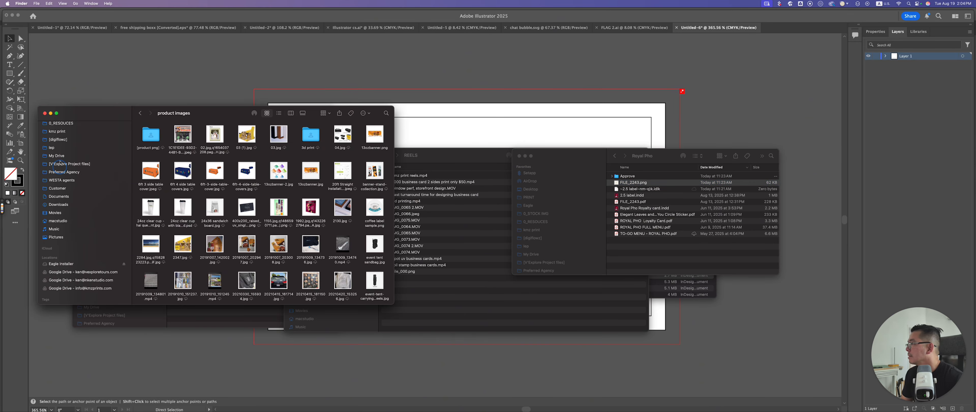
scroll(60, 152, up, 3)
click(57, 146)
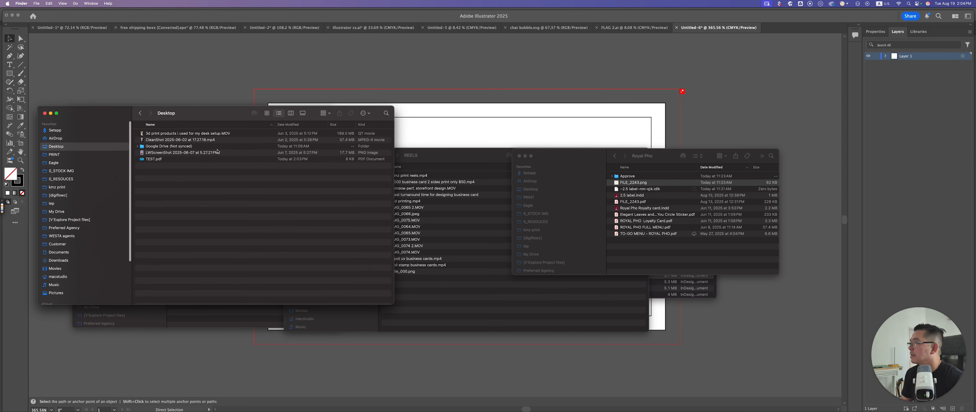
click(144, 159)
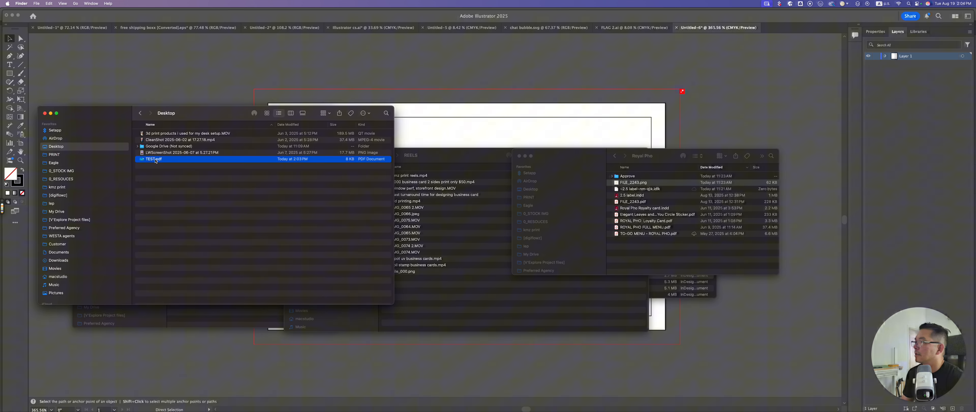
double_click(142, 161)
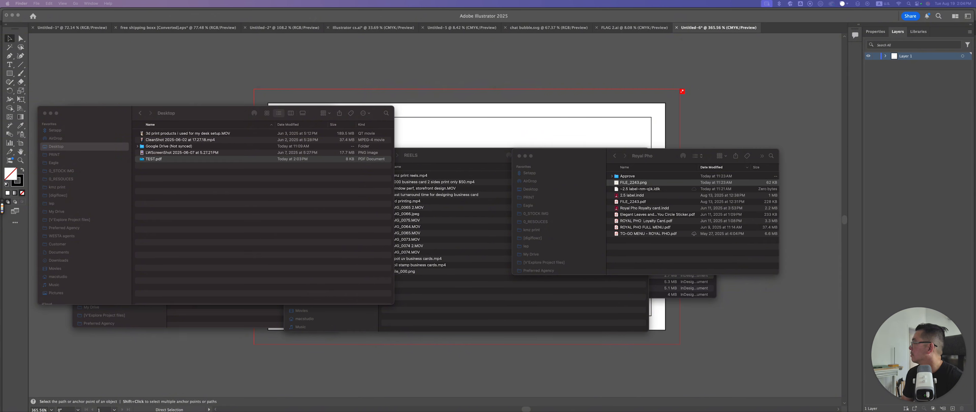
click(471, 102)
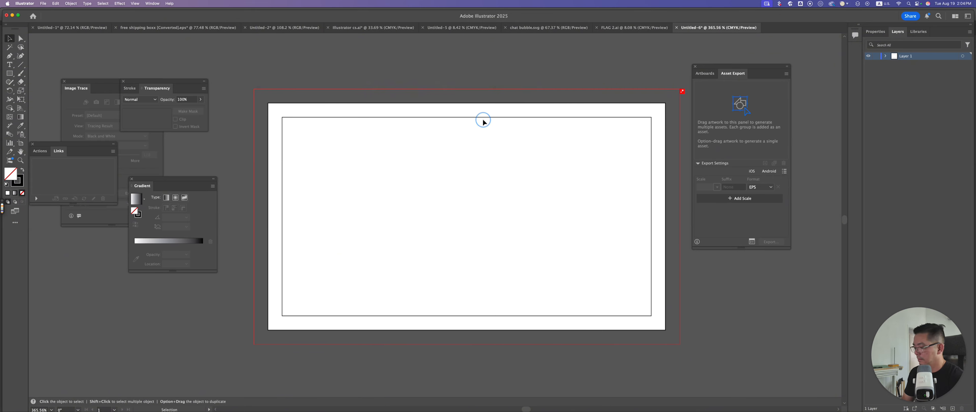
key(Tab)
key(Tab)
key(a)
Step: Switch back to InDesign, move the YOUR NAME frame down toward the card's middle and fit its height to the text
key(super+Tab)
key(super+Tab)
key(super+Tab)
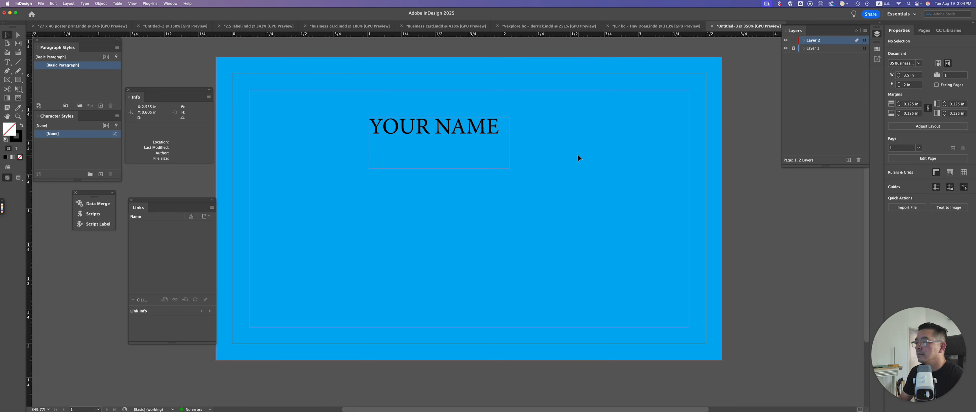
drag(466, 141, 486, 173)
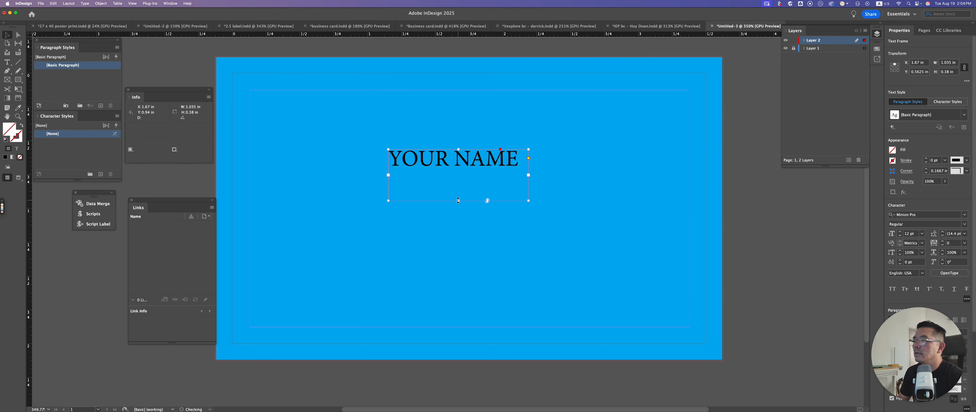
double_click(458, 201)
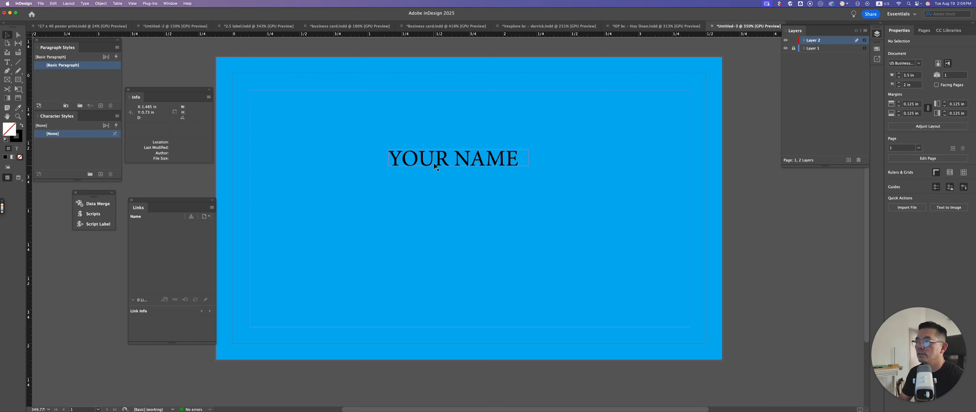
Step: Nudge the YOUR NAME frame slightly right and down, and save a new Adobe PDF (Print) export over TEST.pdf on the Desktop
drag(442, 159, 449, 161)
click(455, 224)
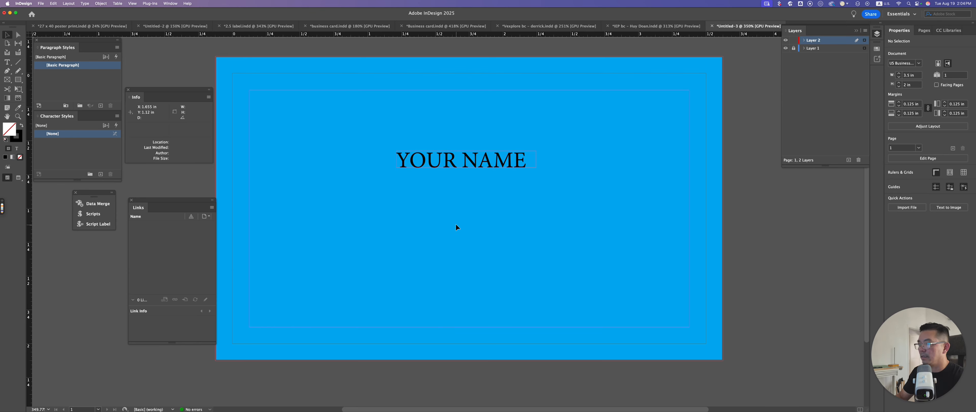
key(super+e)
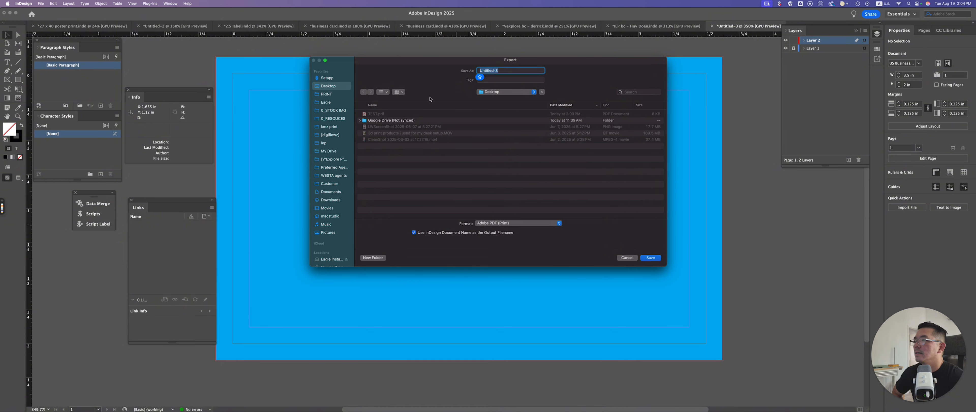
click(373, 114)
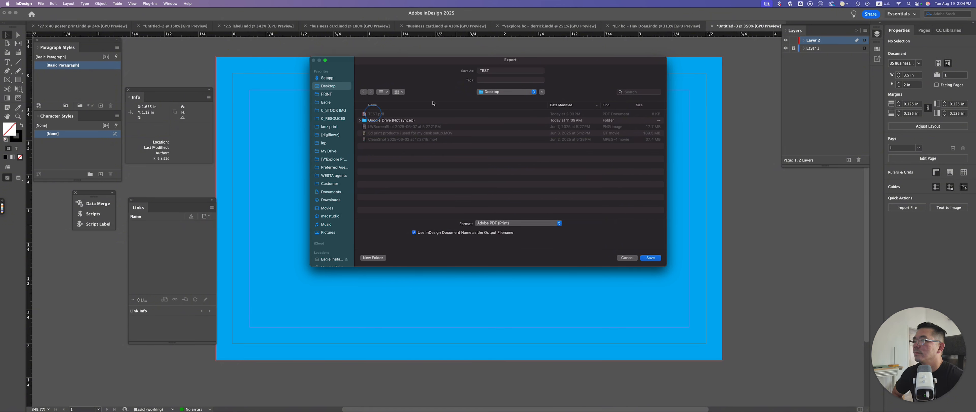
click(651, 258)
click(507, 191)
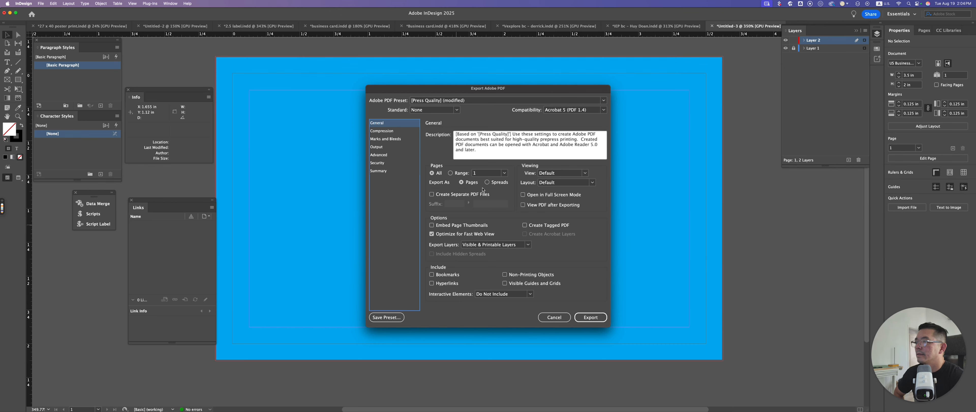
Step: Choose the print preset, enable Use Document Bleed Settings alongside its crop marks and page information, and export the PDF
click(474, 102)
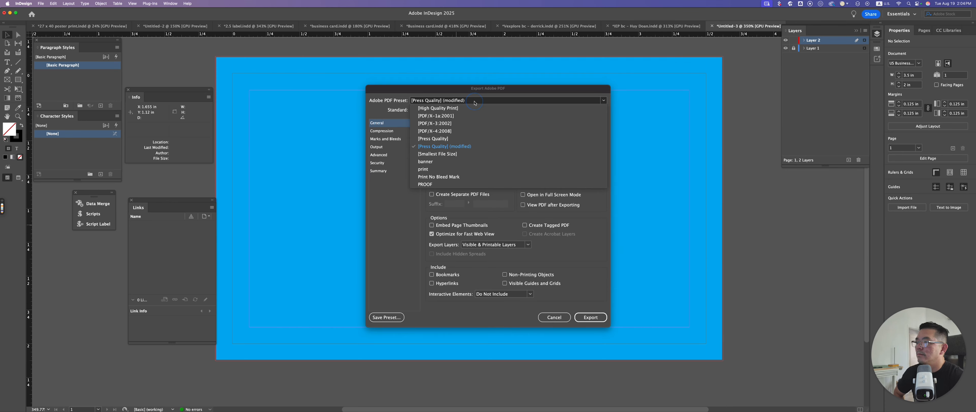
click(424, 169)
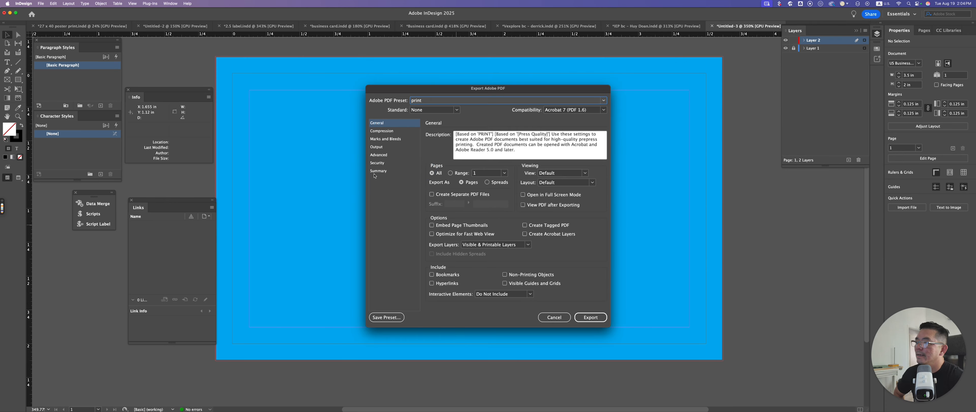
click(384, 139)
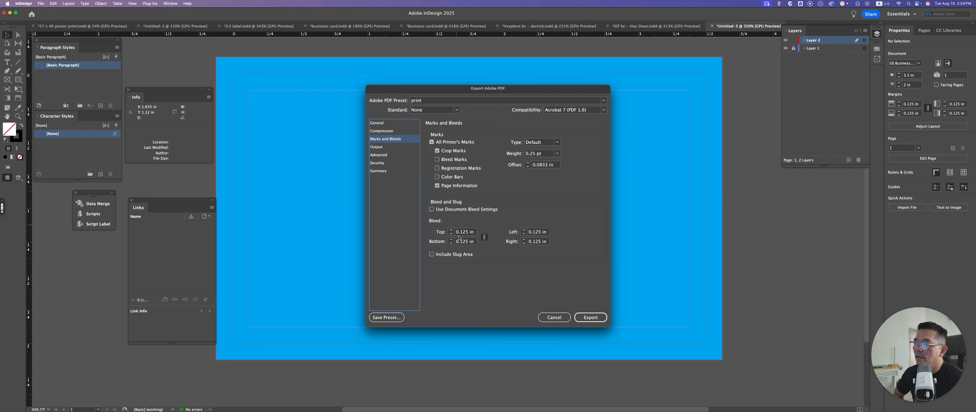
click(432, 209)
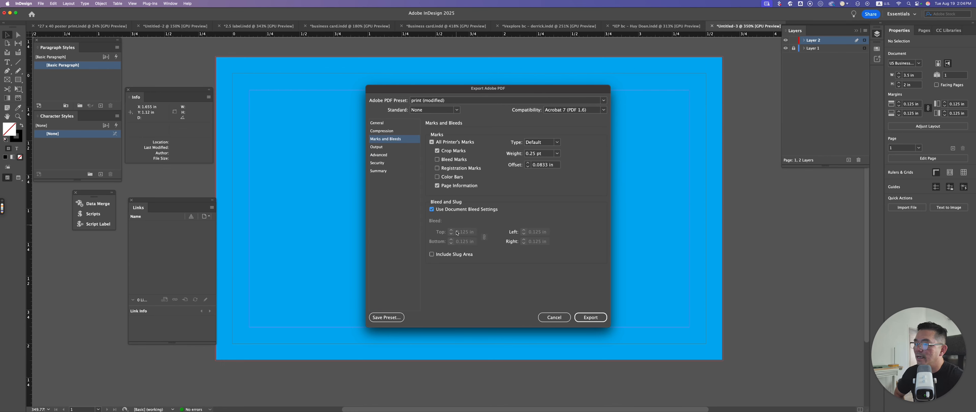
click(435, 211)
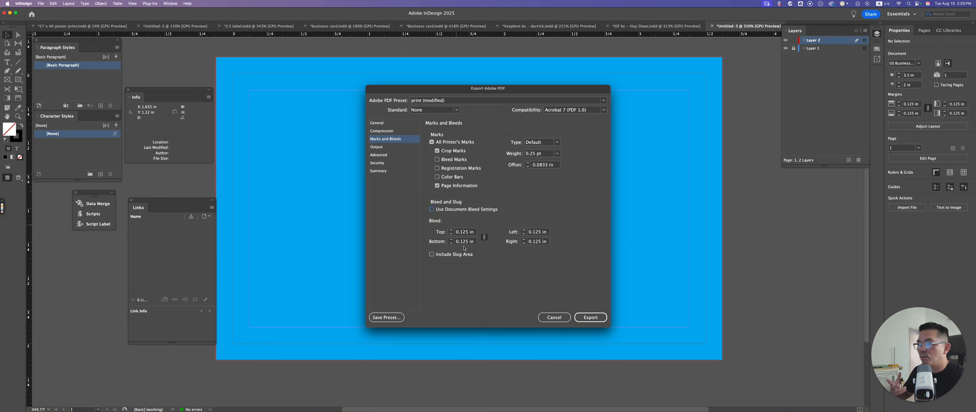
click(432, 210)
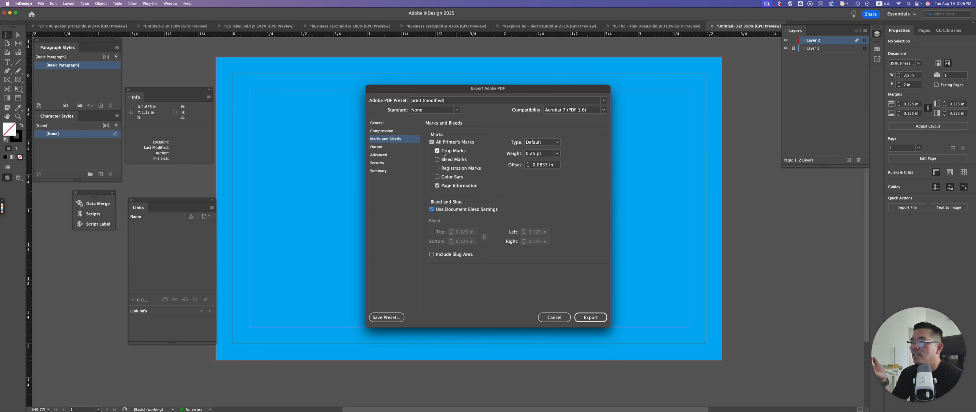
click(592, 318)
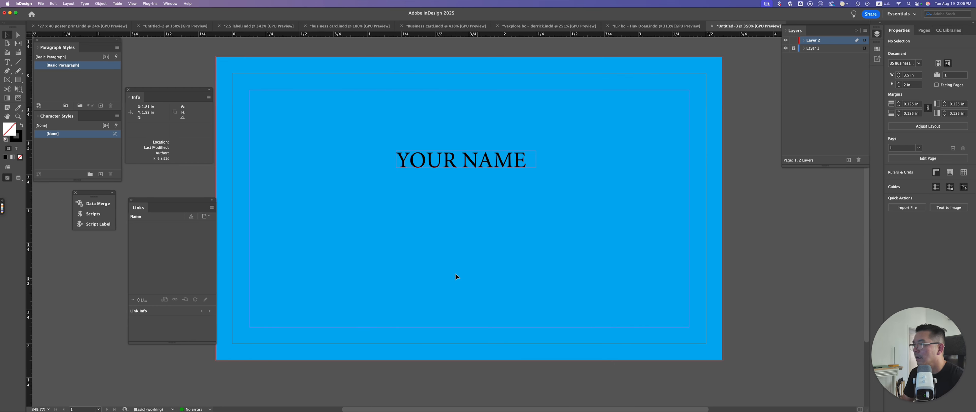
Step: Switch to Finder, open TEST.pdf from the Desktop in Acrobat and examine its crop marks, bleed and page information full screen
key(super+Tab)
key(super+Tab)
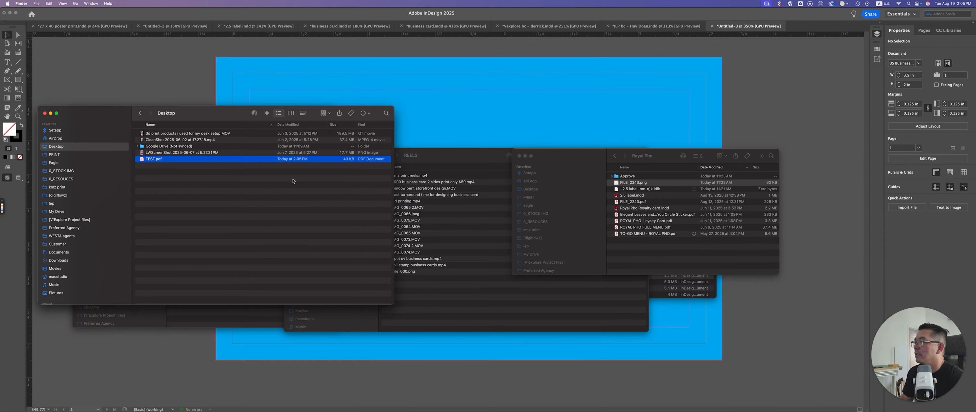
drag(153, 159, 153, 163)
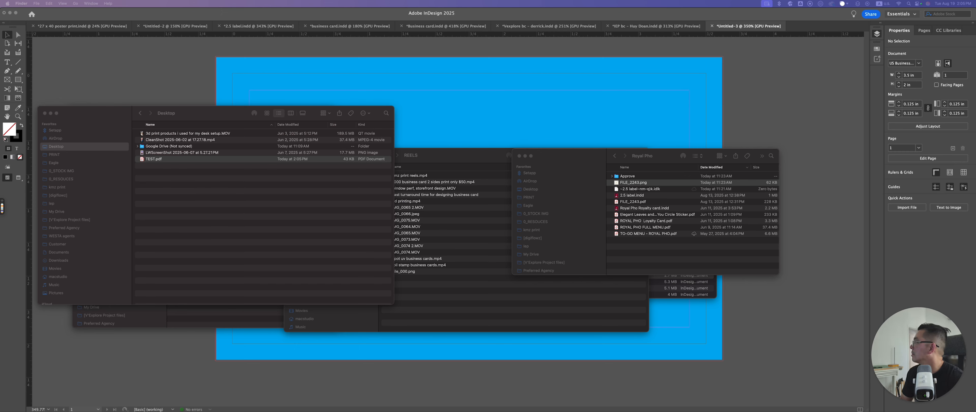
click(198, 234)
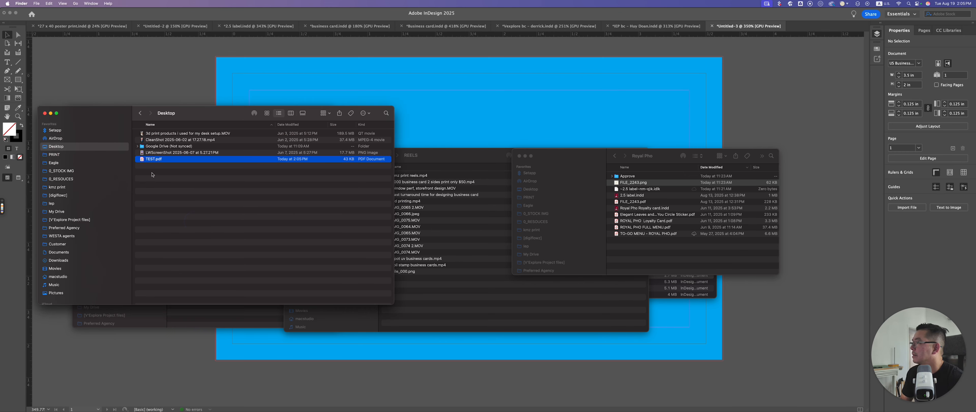
double_click(142, 160)
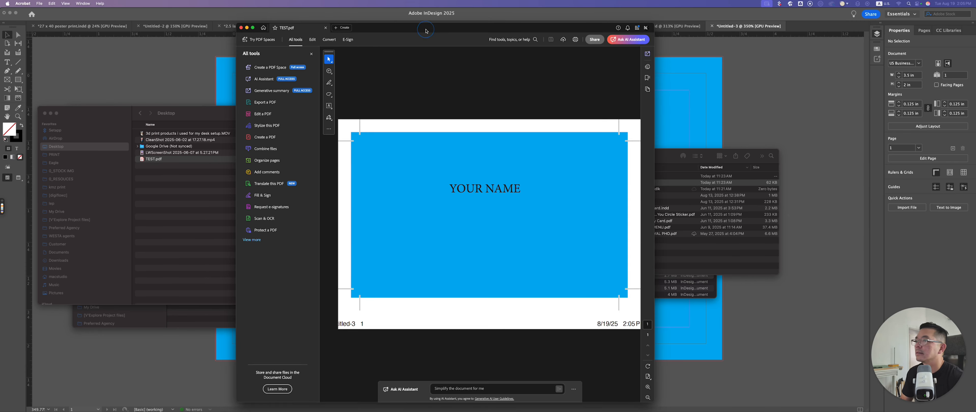
click(252, 28)
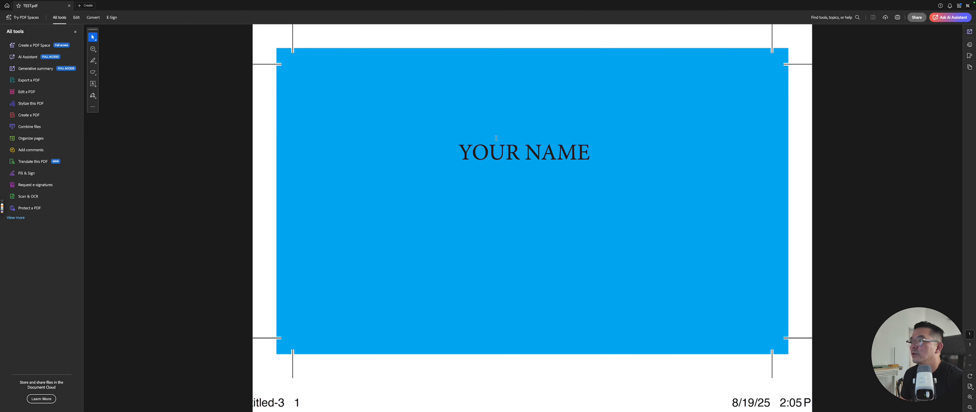
drag(485, 51, 496, 58)
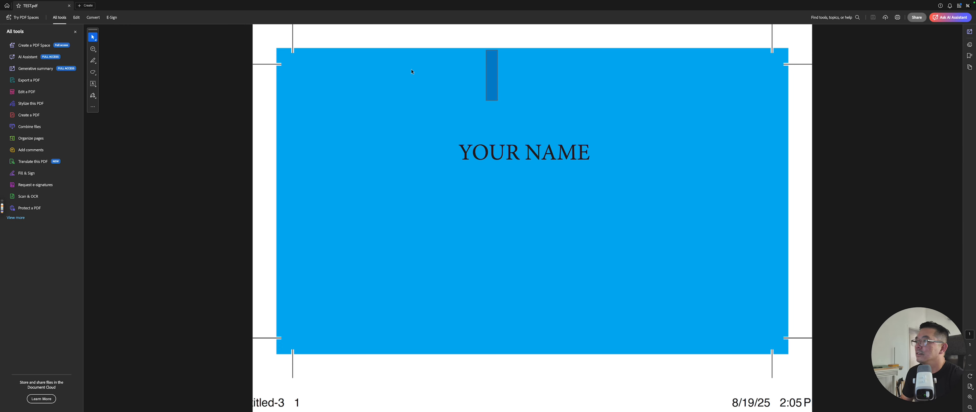
click(420, 75)
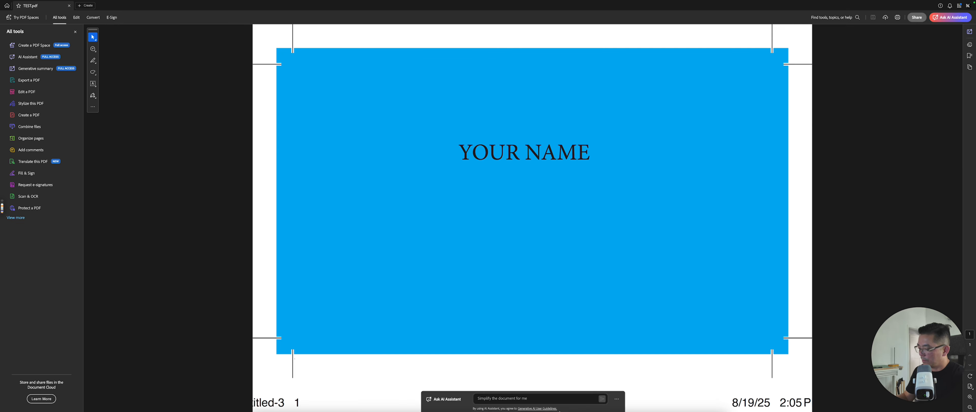
Step: Switch back to InDesign and start a new Adobe PDF export preset named PRINT 2
key(super+Tab)
key(super+Tab)
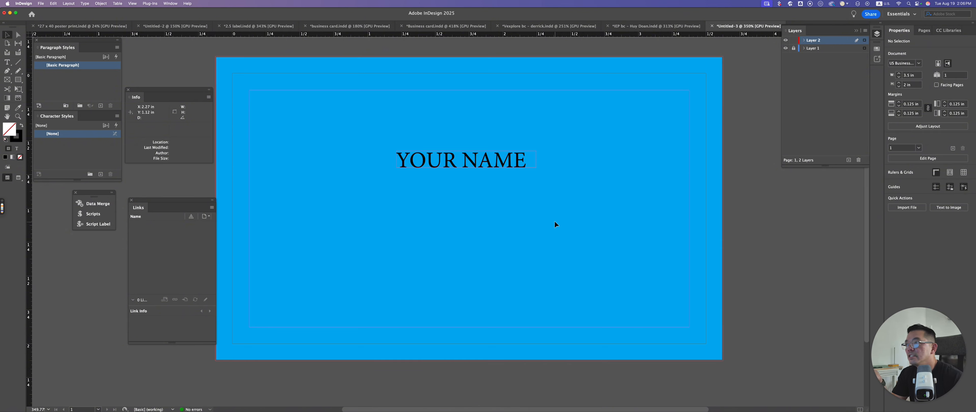
click(42, 4)
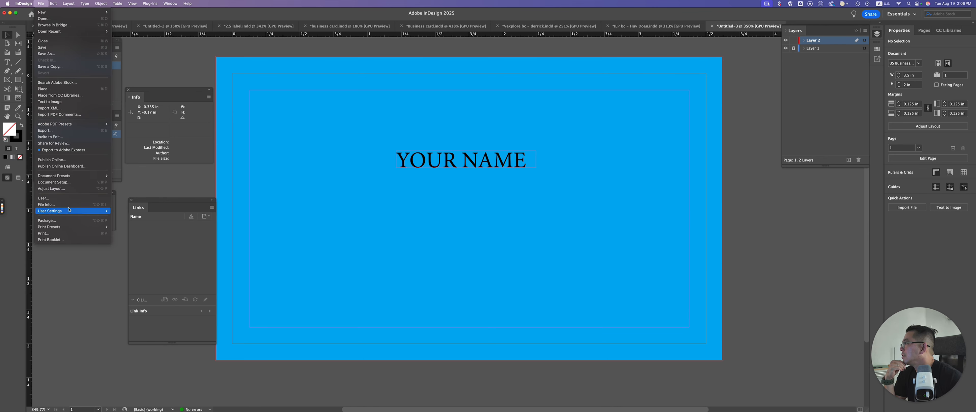
mouse_move(42, 127)
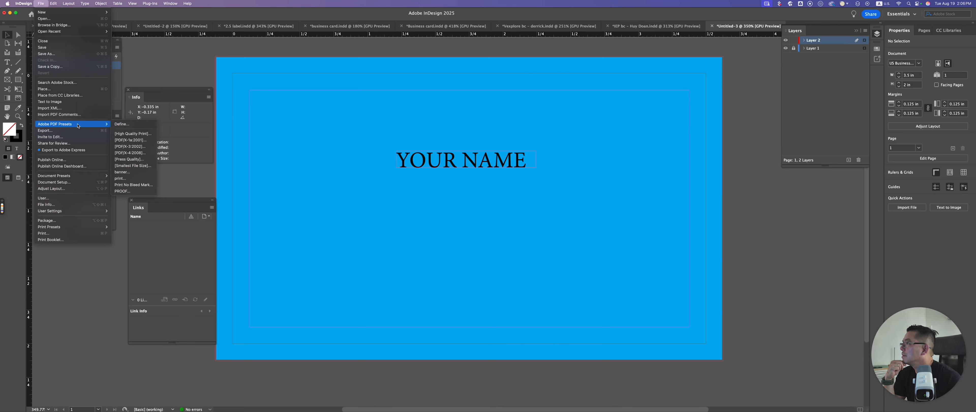
click(122, 124)
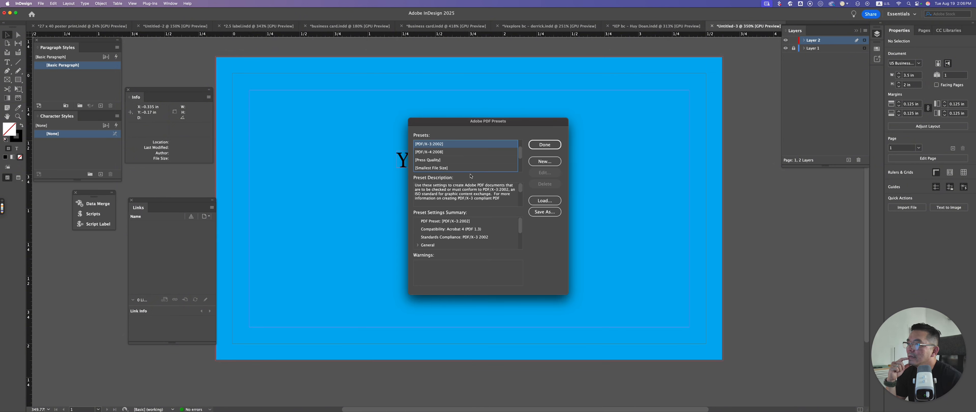
click(546, 165)
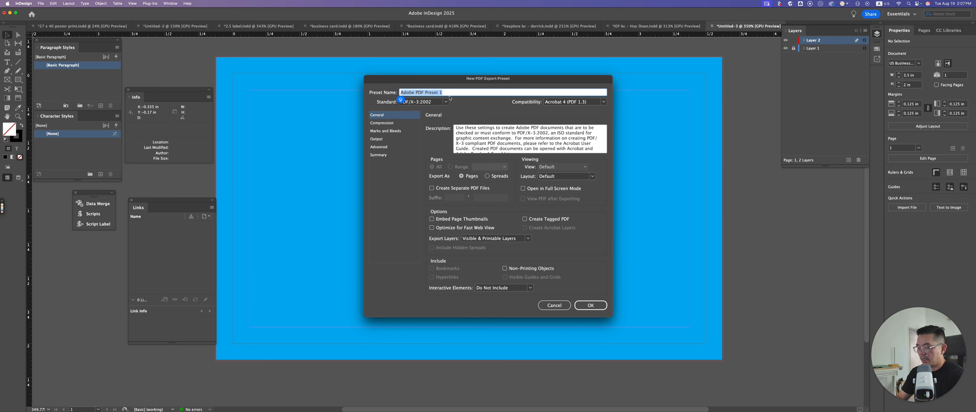
text(PRINT 2)
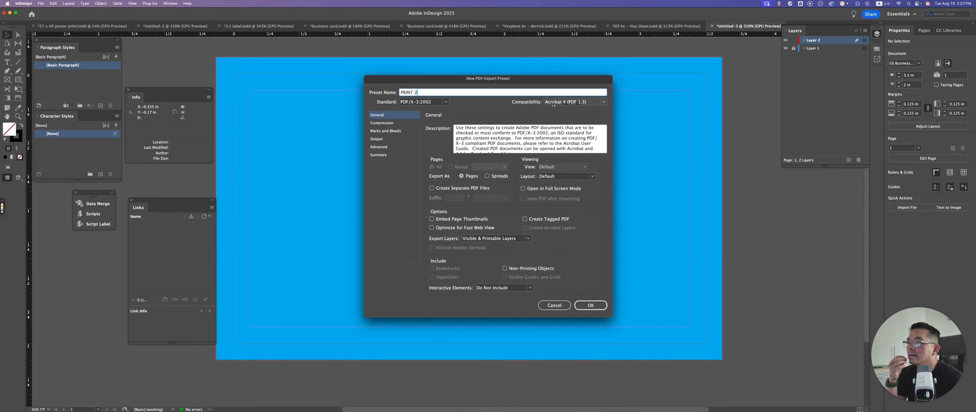
Step: Review the new preset's standard, image compression resolutions, and marks and bleed settings
click(446, 103)
click(484, 109)
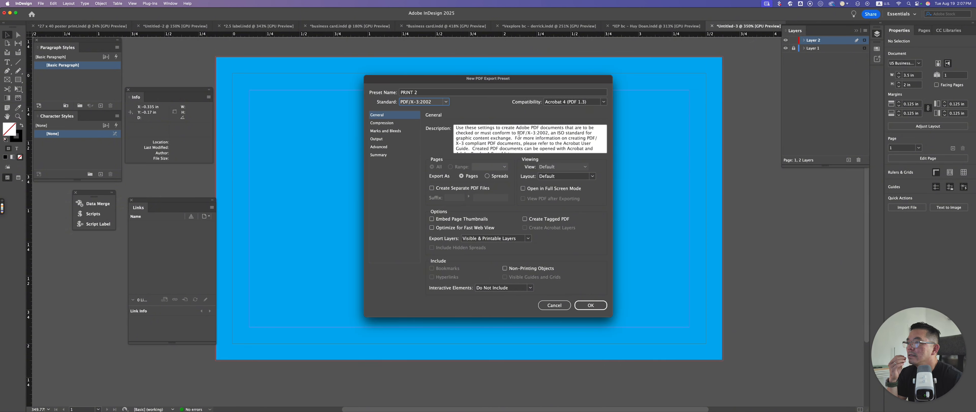
click(386, 123)
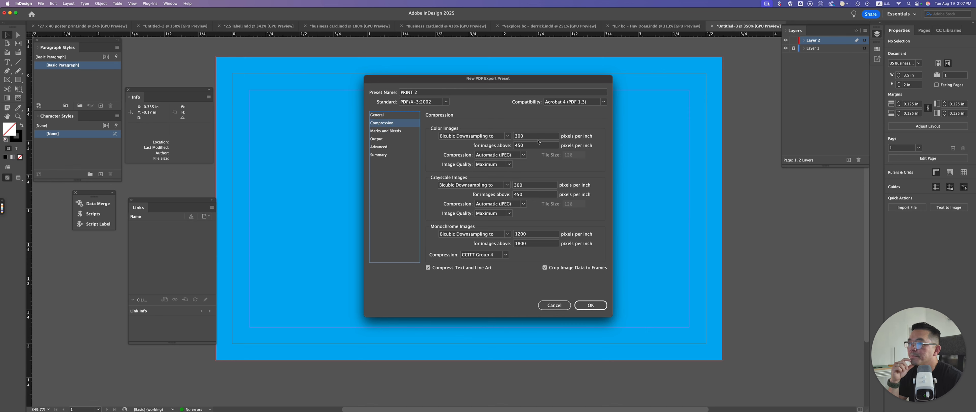
click(387, 131)
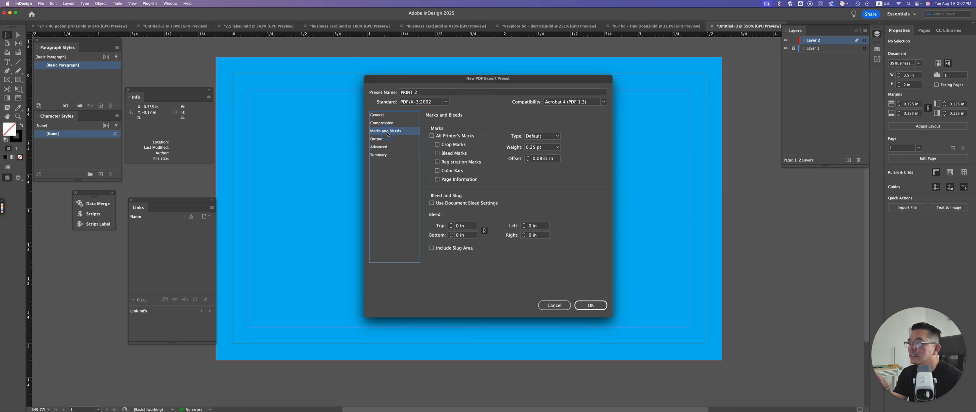
click(372, 124)
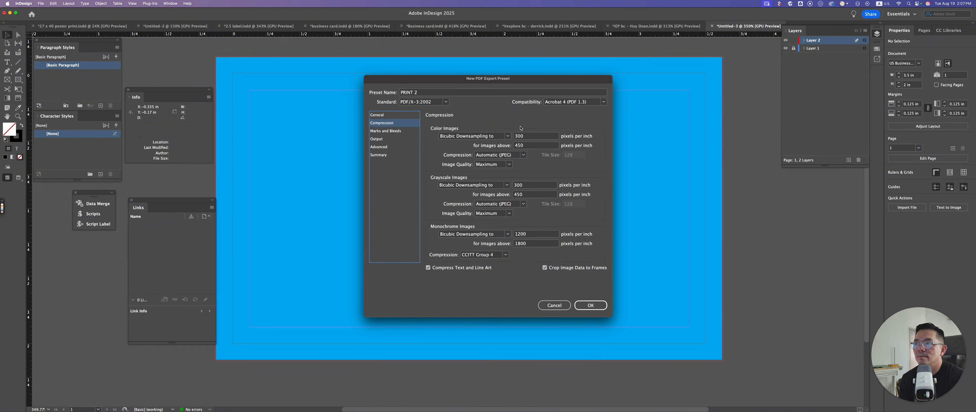
click(528, 137)
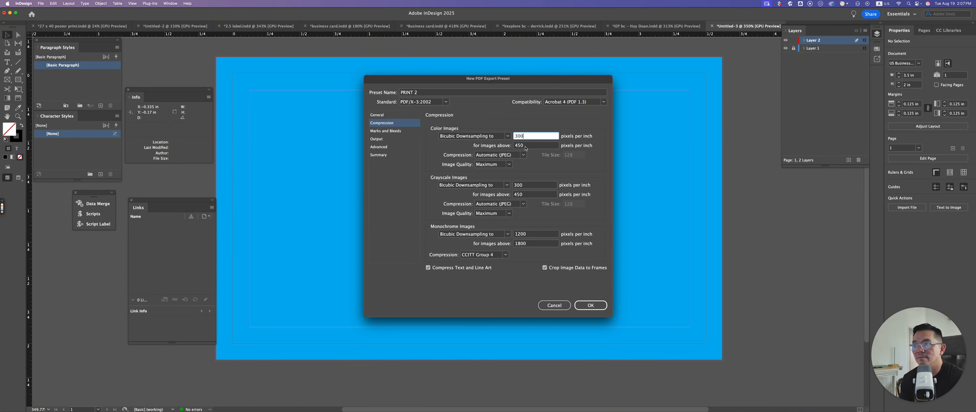
Step: Enable Crop Marks and Use Document Bleed Settings in the PRINT 2 preset
click(388, 131)
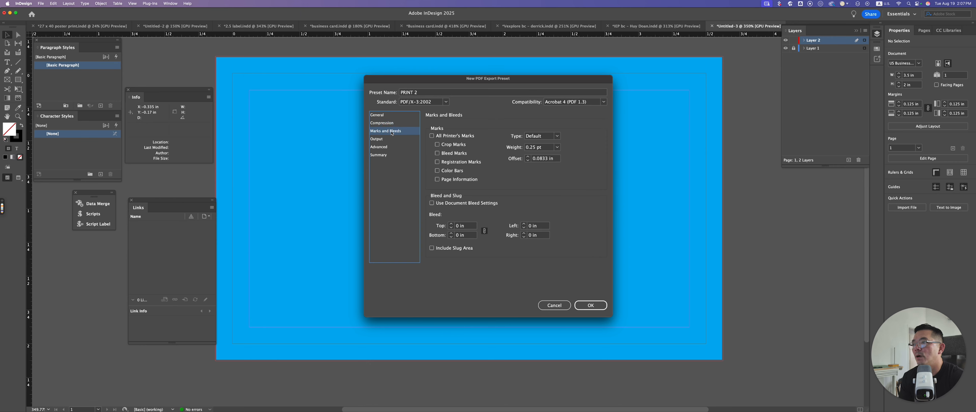
click(437, 145)
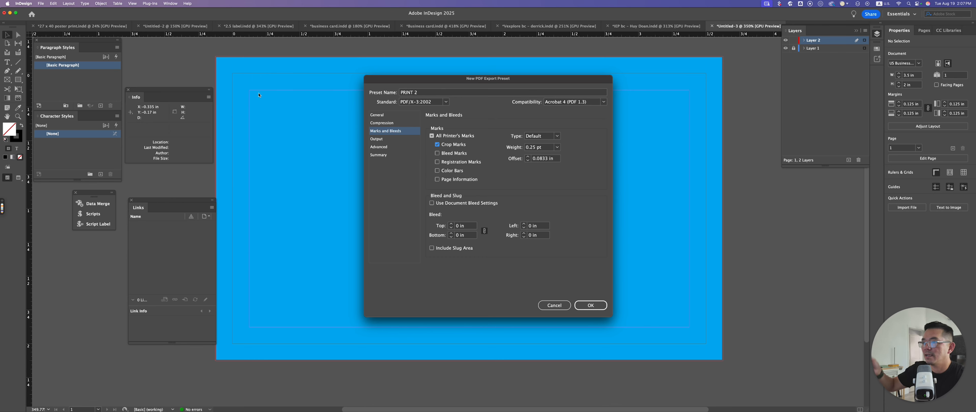
click(432, 203)
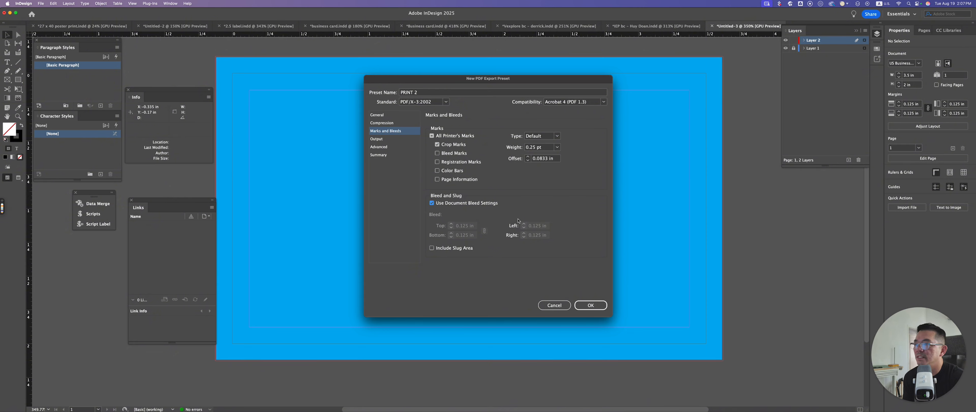
click(432, 204)
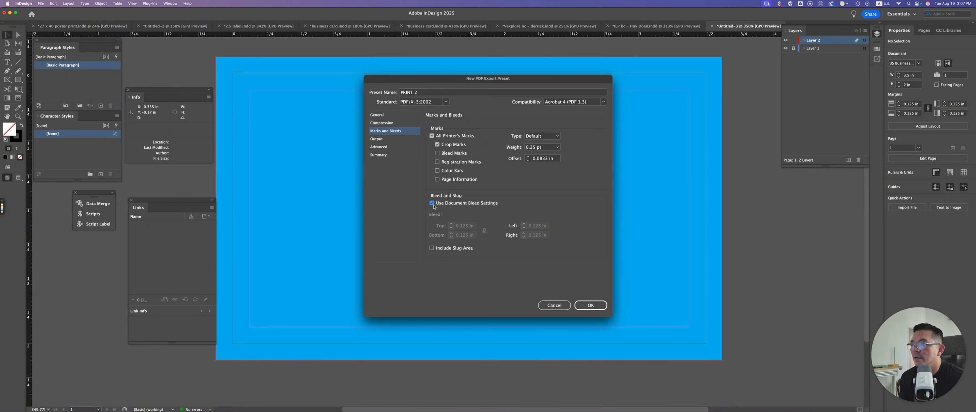
click(454, 227)
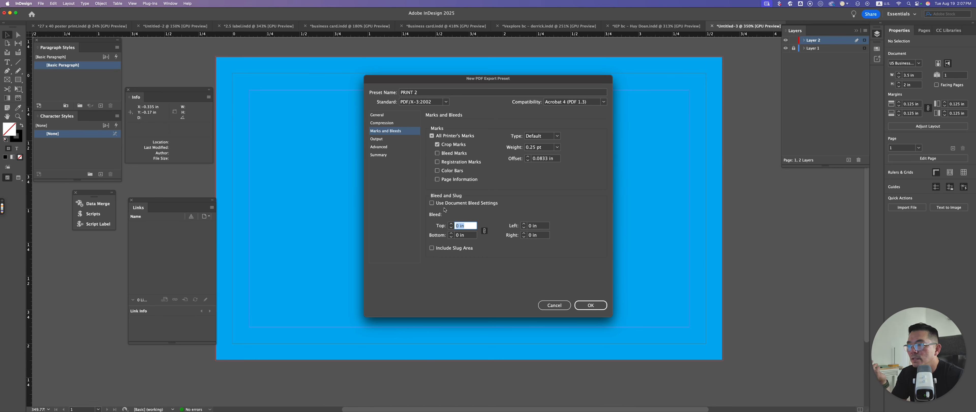
click(431, 204)
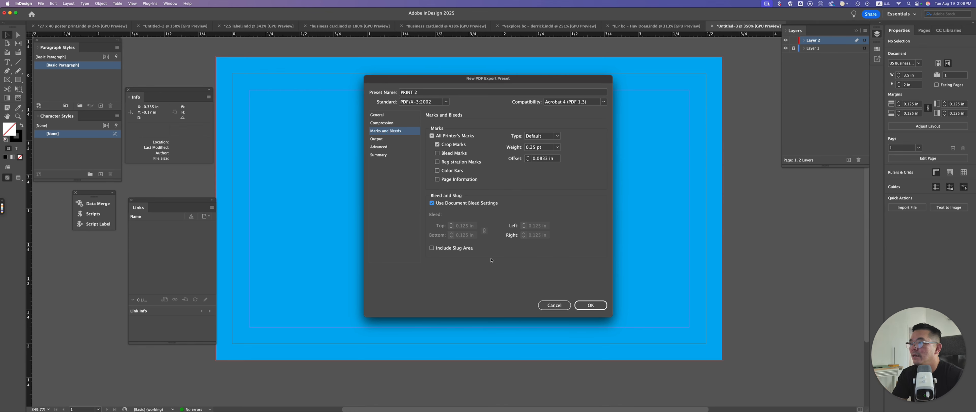
Step: Review the PRINT 2 preset's output, advanced, general and summary settings, then save the preset and close the presets list
click(394, 140)
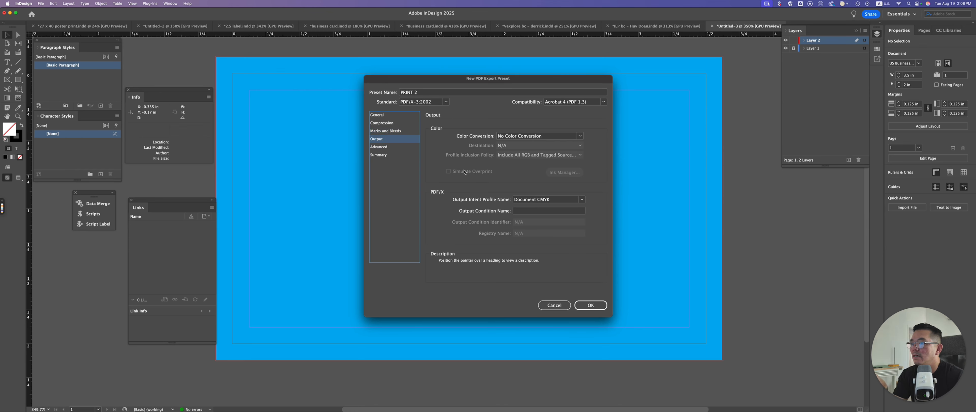
click(391, 147)
click(383, 115)
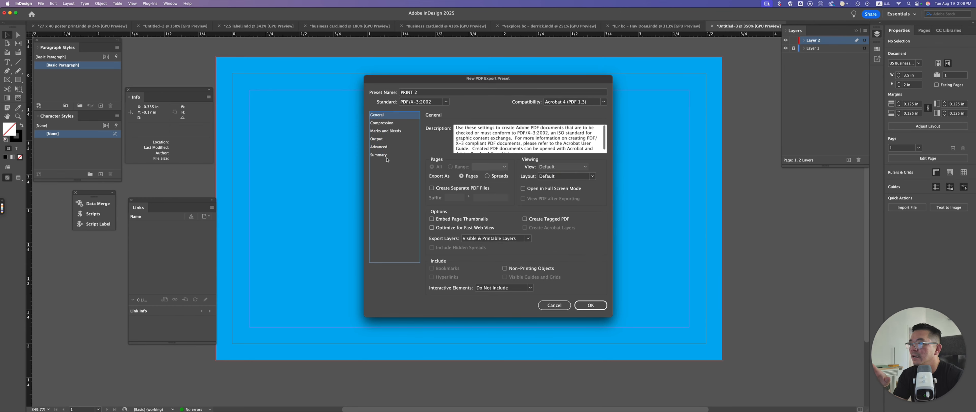
click(386, 159)
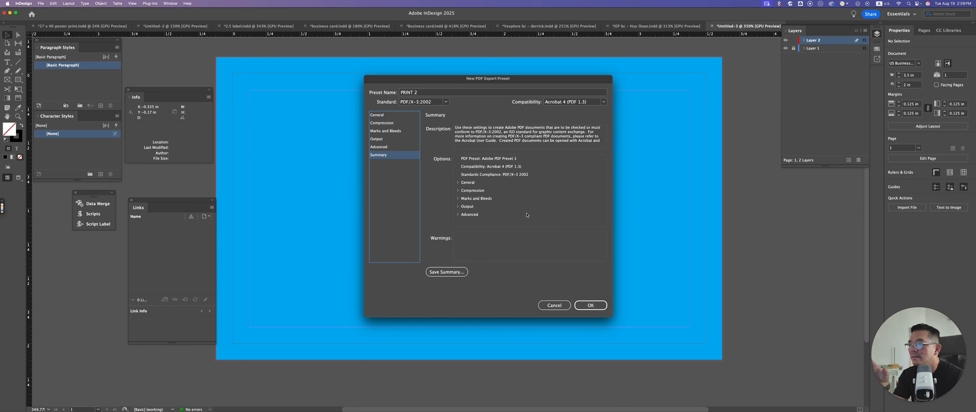
click(590, 305)
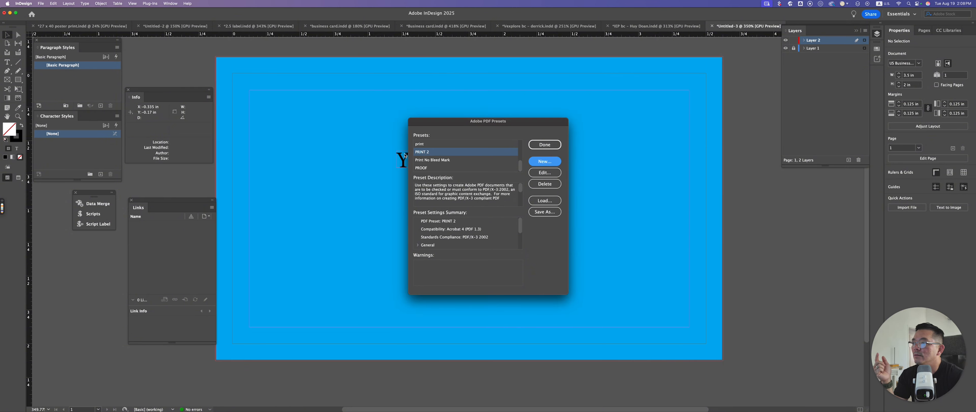
click(547, 145)
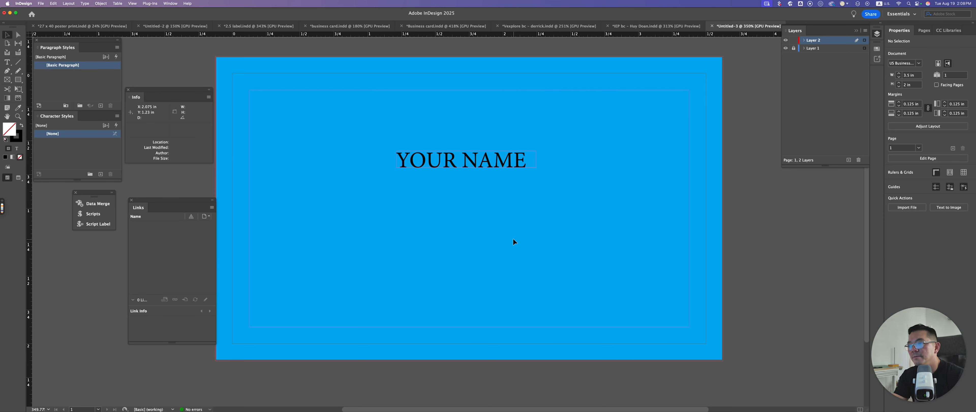
Step: Switch to Photoshop and start saving the business card document under a new name
key(super+Tab)
key(super+Tab)
key(super+Tab)
key(super+Tab)
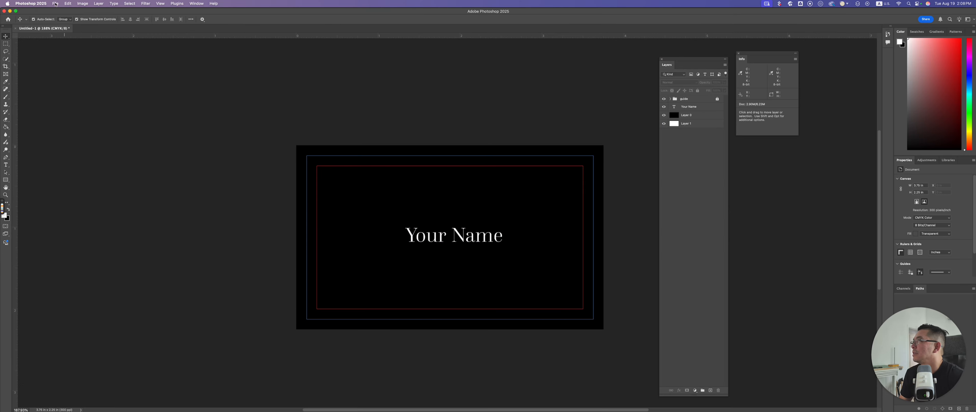
click(56, 4)
click(227, 95)
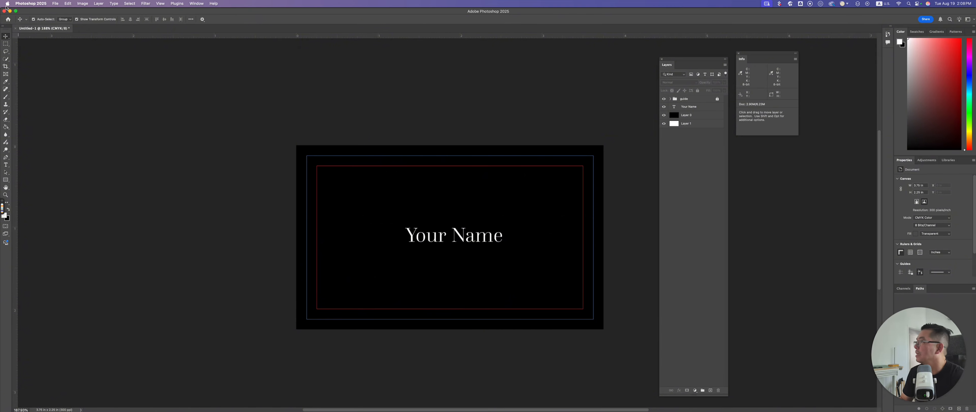
click(57, 4)
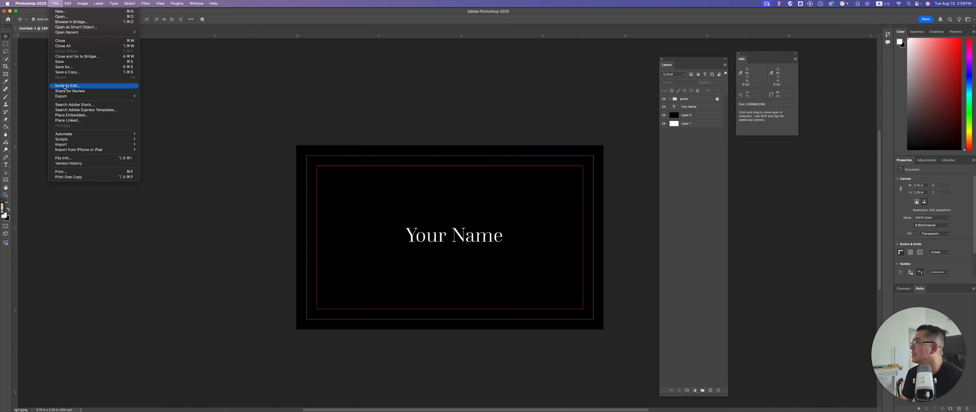
click(67, 67)
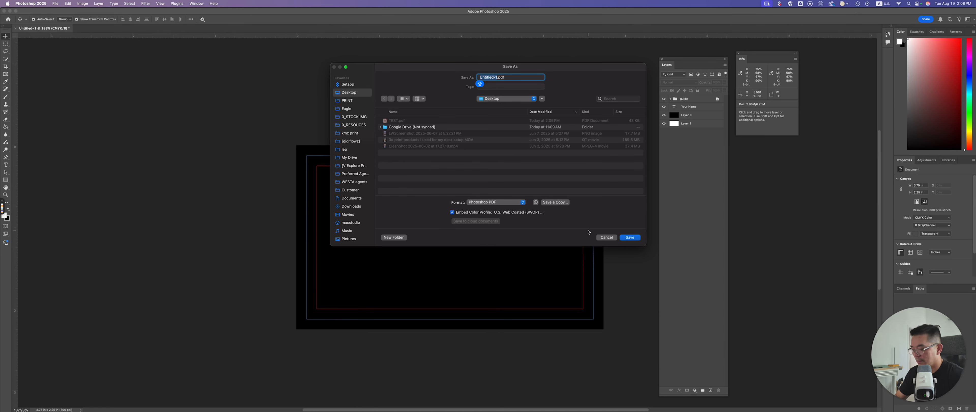
Step: Save the business card to the Desktop as a Photoshop PDF named PHOTOSHOP EXPORT
text(PHOSH)
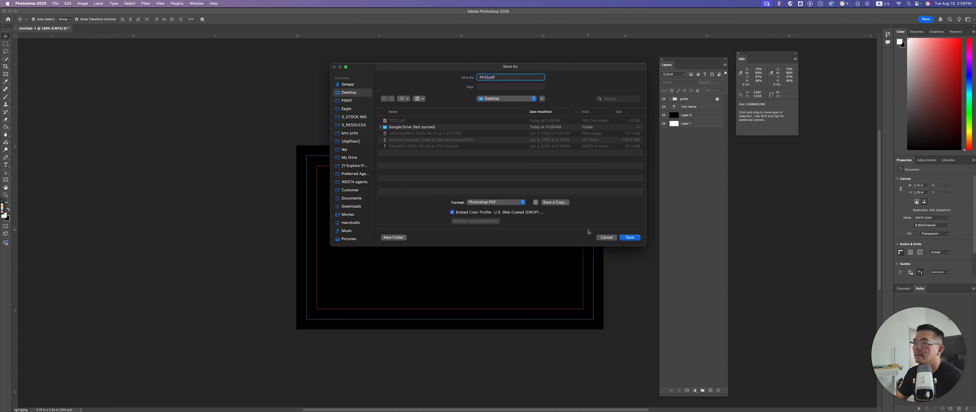
key(BackSpace)
key(BackSpace)
key(BackSpace)
key(BackSpace)
text(HOTOSO)
key(BackSpace)
text(HO)
text(P)
text( EXPORT)
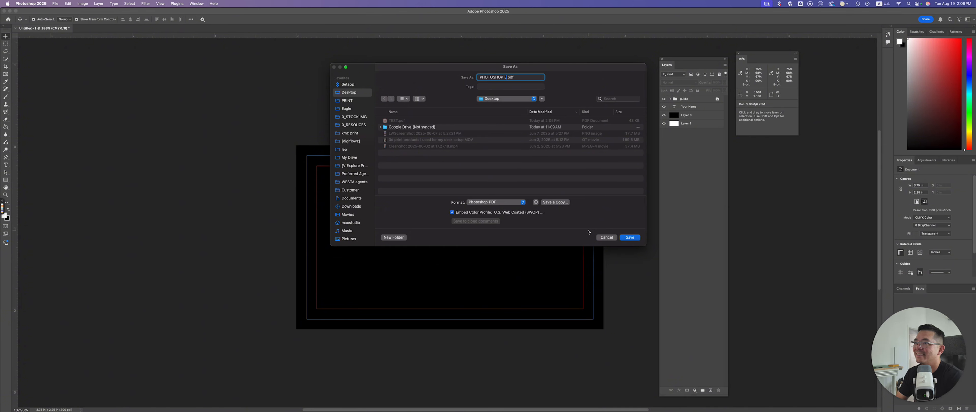
key(Return)
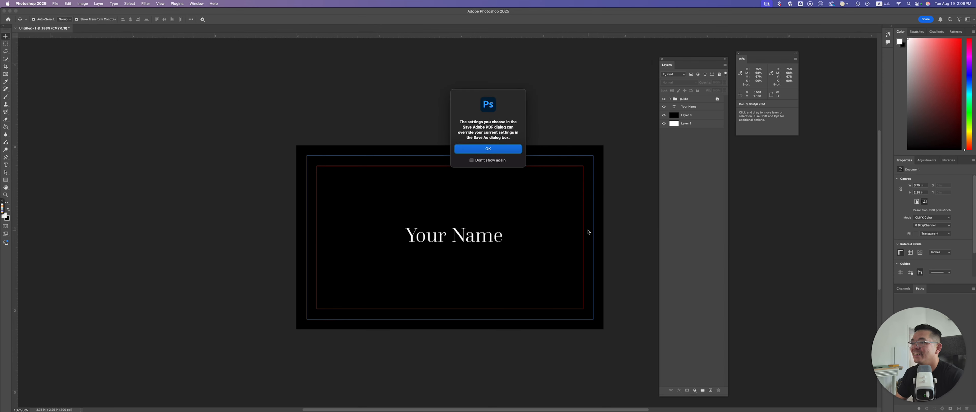
Step: Accept the PDF settings notice and apply the PRINT 2 preset to the PDF being saved
click(488, 149)
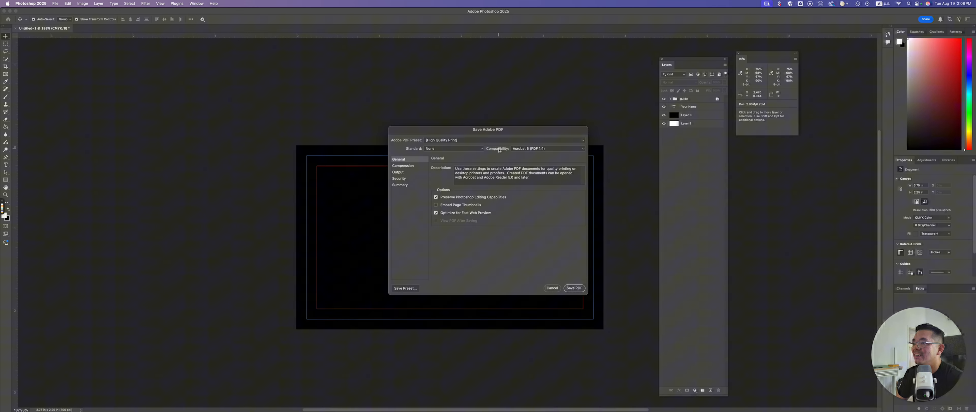
click(471, 140)
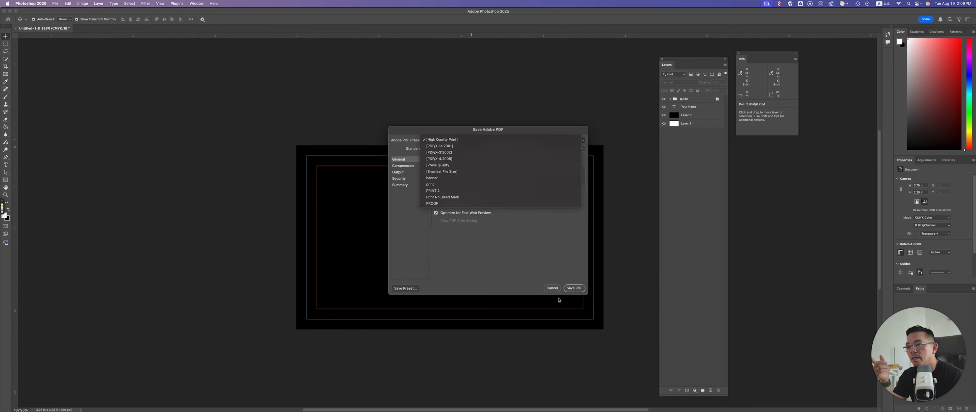
click(434, 190)
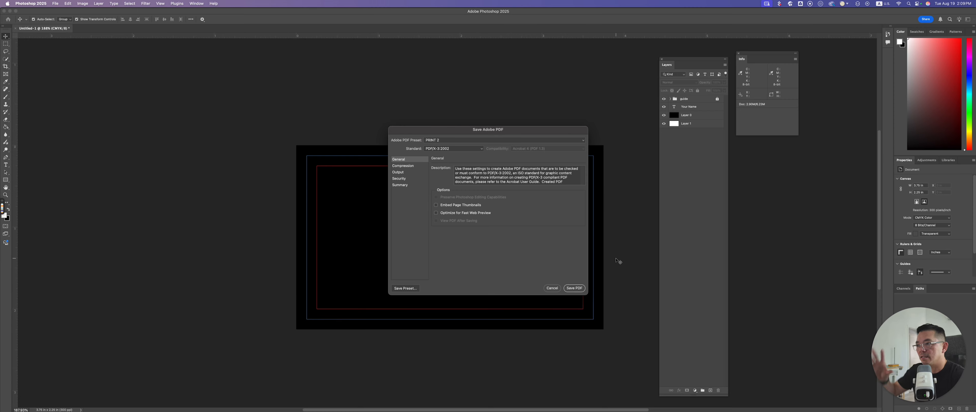
Step: Switch to Illustrator and start saving the business card to the Desktop in Adobe PDF format
key(super+Tab)
key(super+Tab)
key(super+Tab)
key(super+Tab)
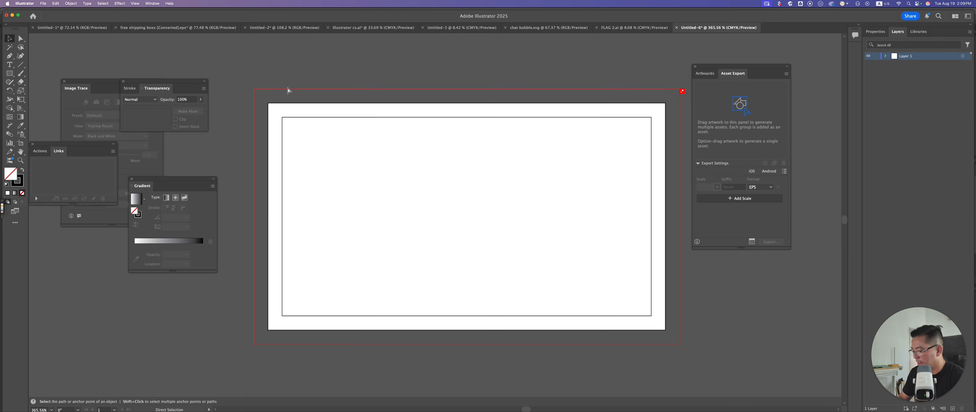
key(super+s)
click(527, 269)
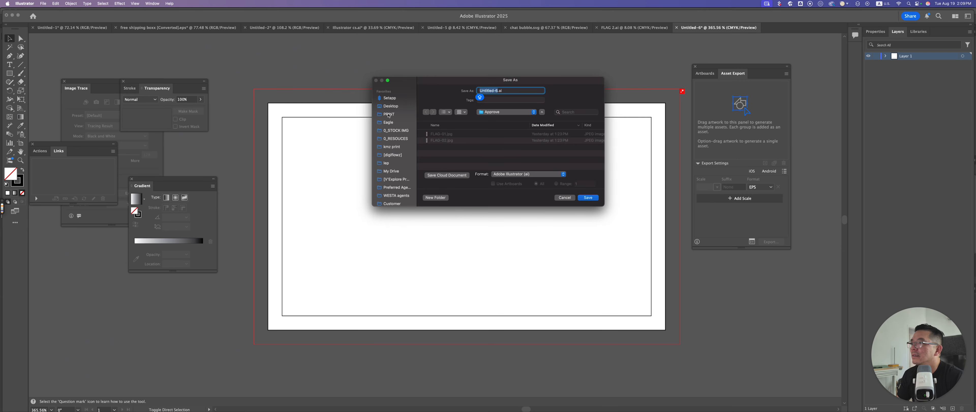
click(390, 106)
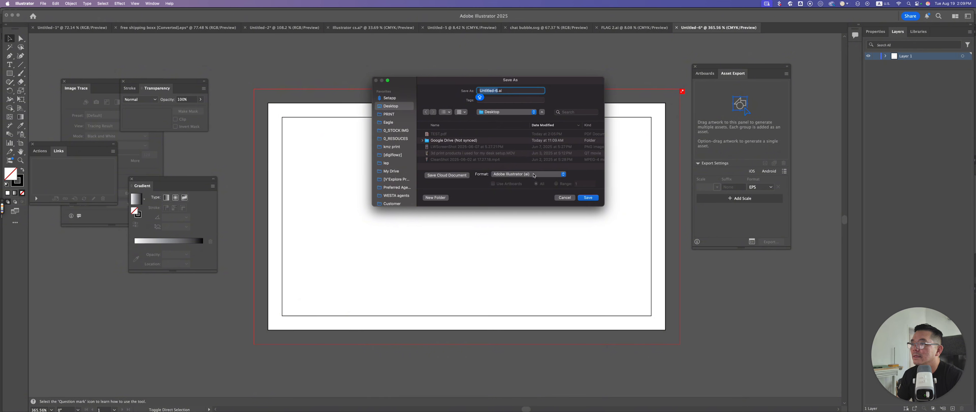
click(528, 173)
click(512, 193)
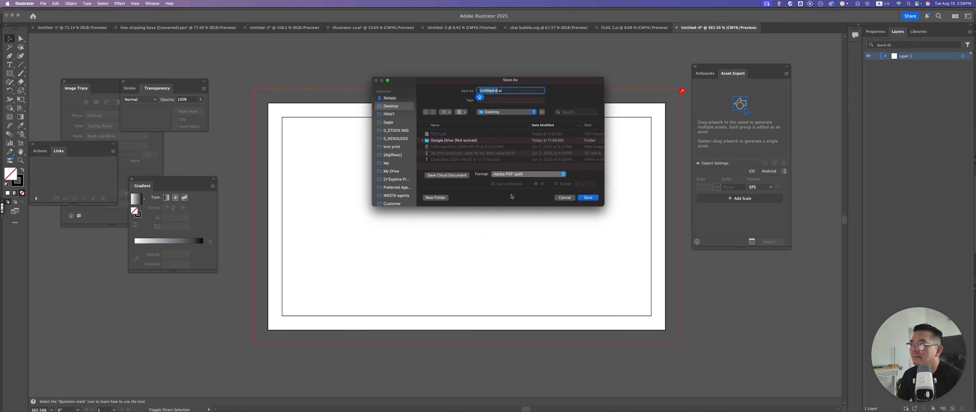
click(586, 199)
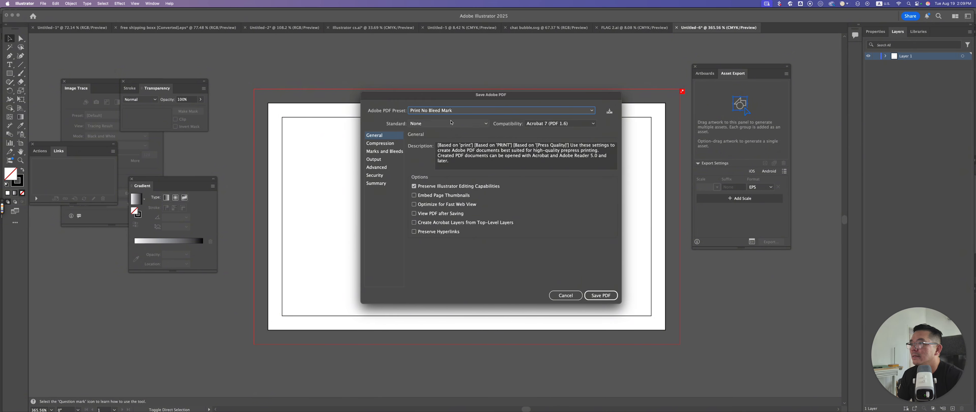
Step: Try the PROOF preset in the PDF save settings, then cancel the save
click(428, 110)
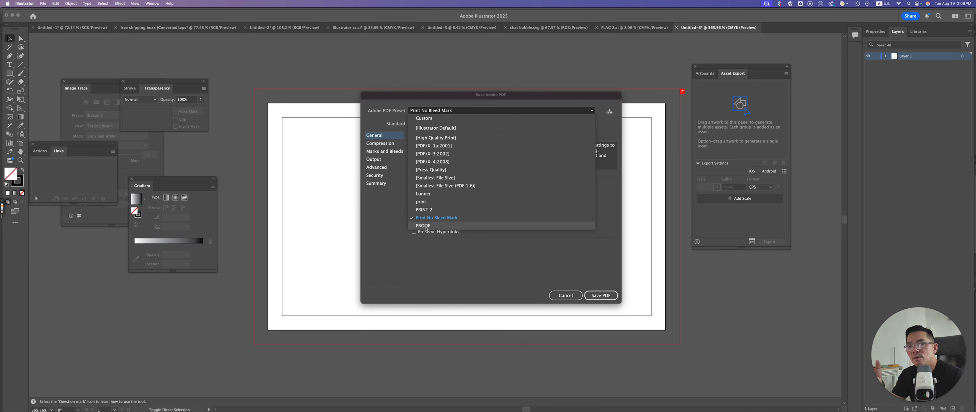
click(425, 226)
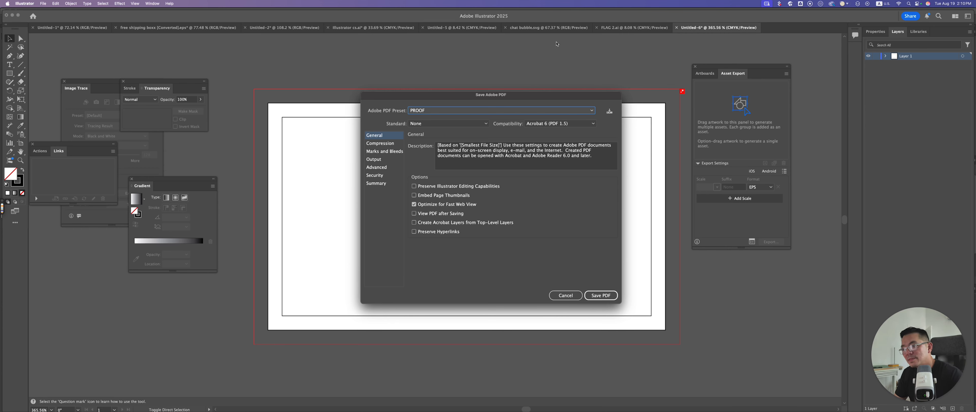
click(566, 295)
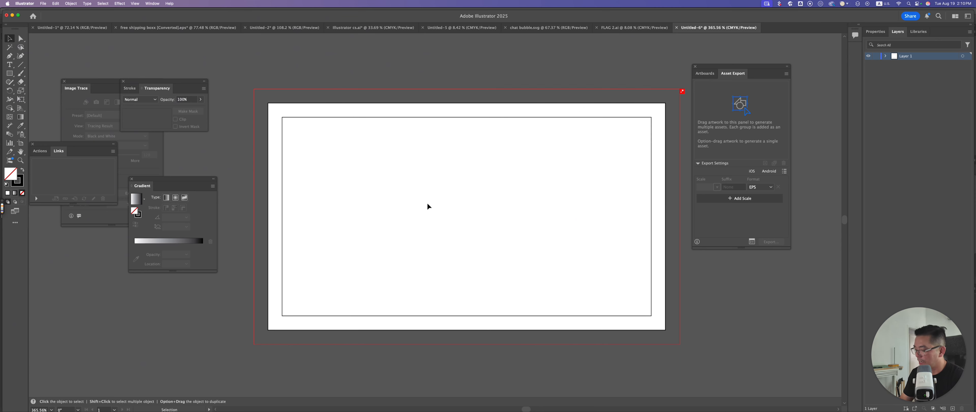
Step: Switch to InDesign and start exporting the business card to the Desktop as a JPEG
key(super+Tab)
key(super+Tab)
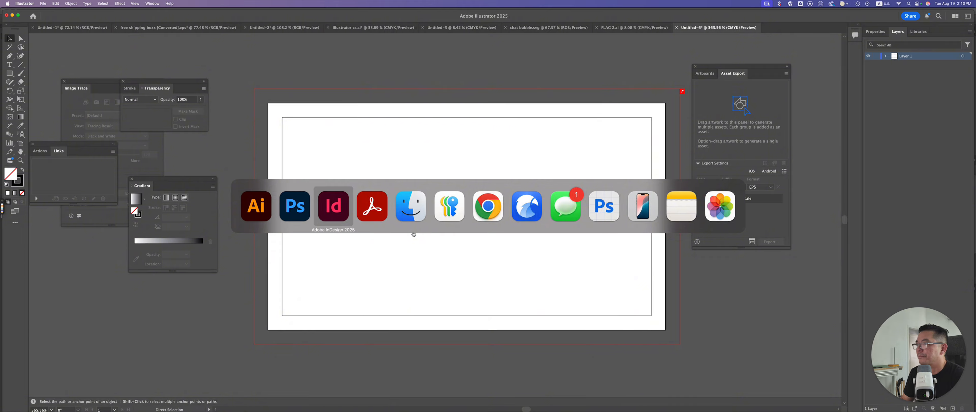
key(super+e)
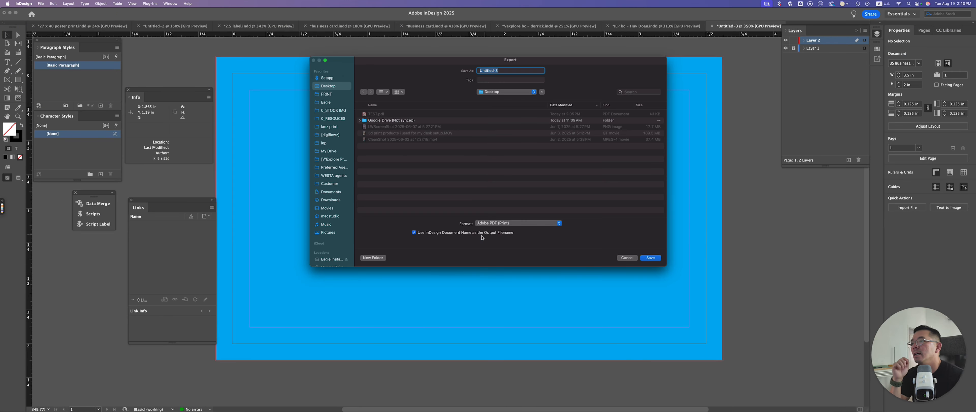
click(515, 223)
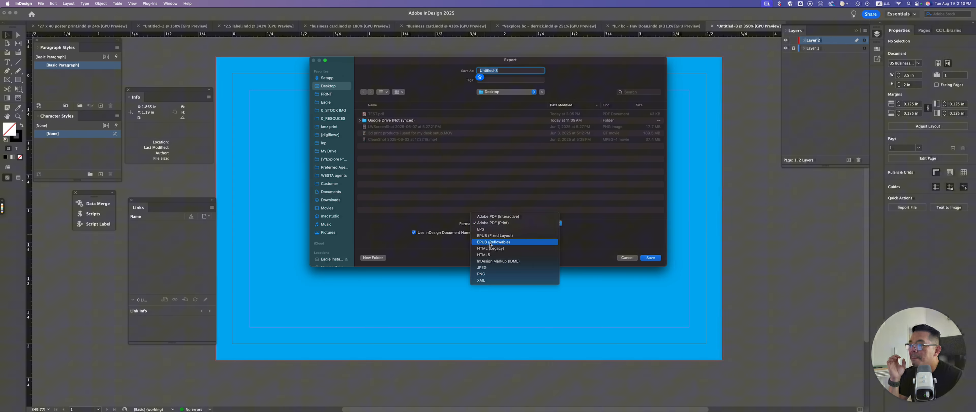
click(487, 268)
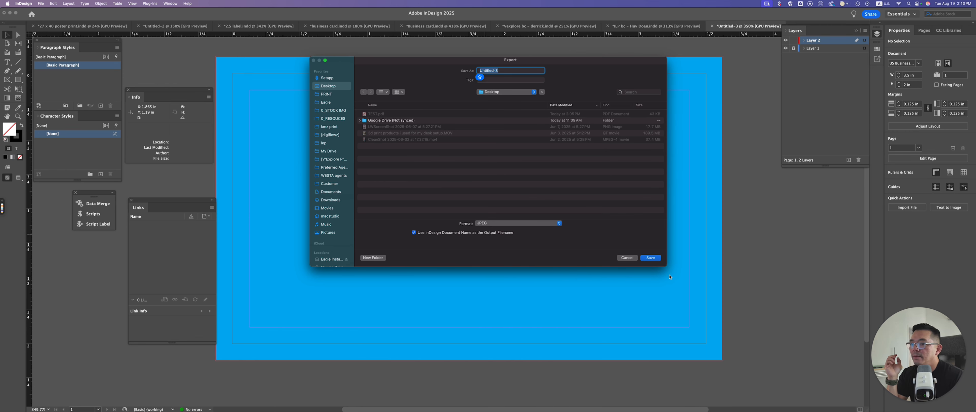
click(650, 258)
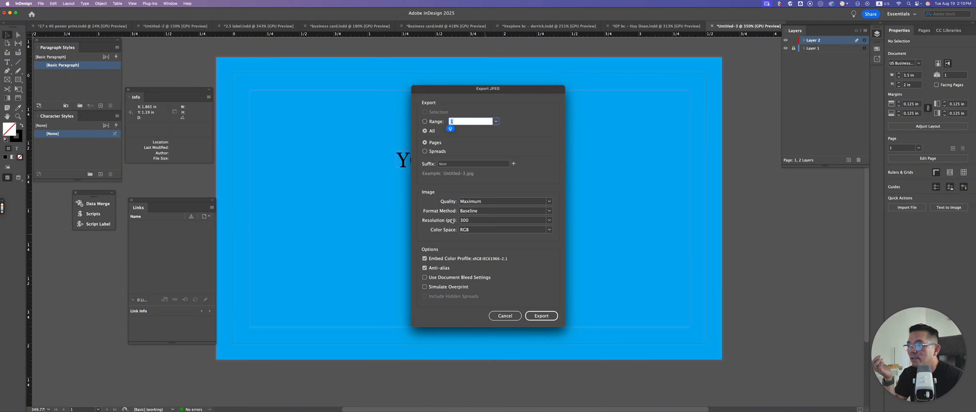
Step: Set the JPEG's color space to CMYK, include the document bleed settings and export it
click(469, 230)
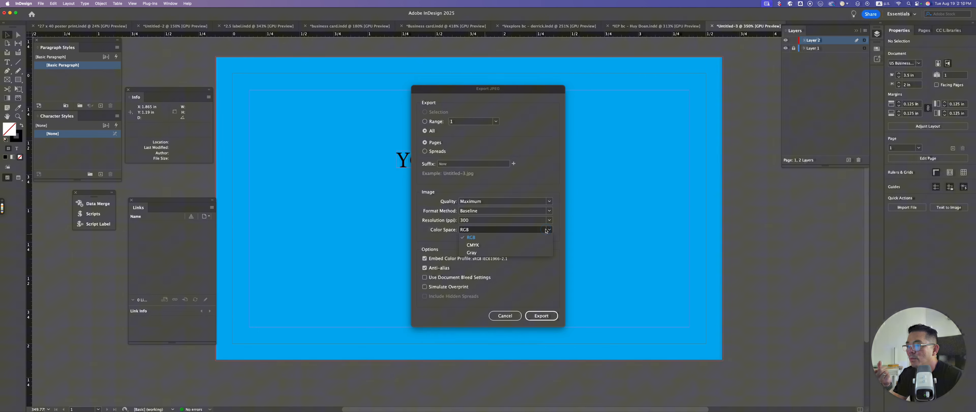
click(470, 245)
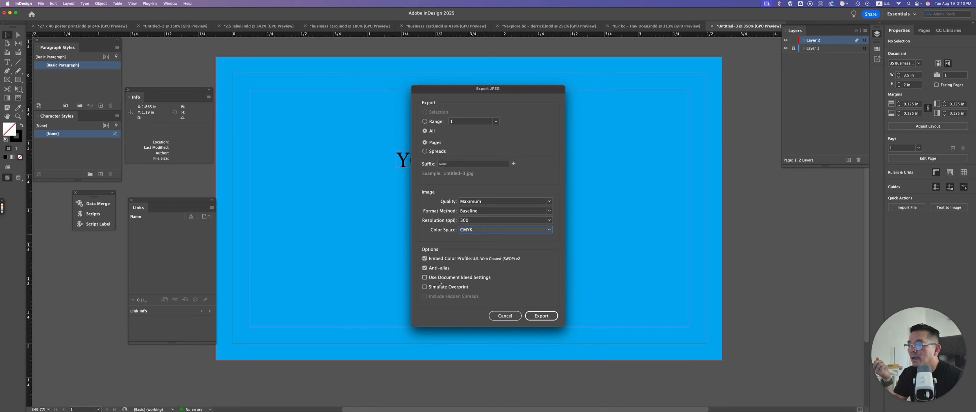
click(425, 278)
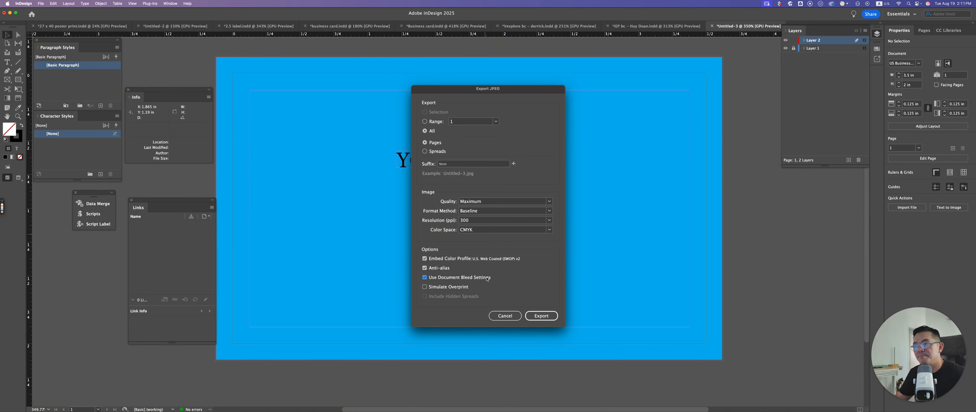
click(540, 318)
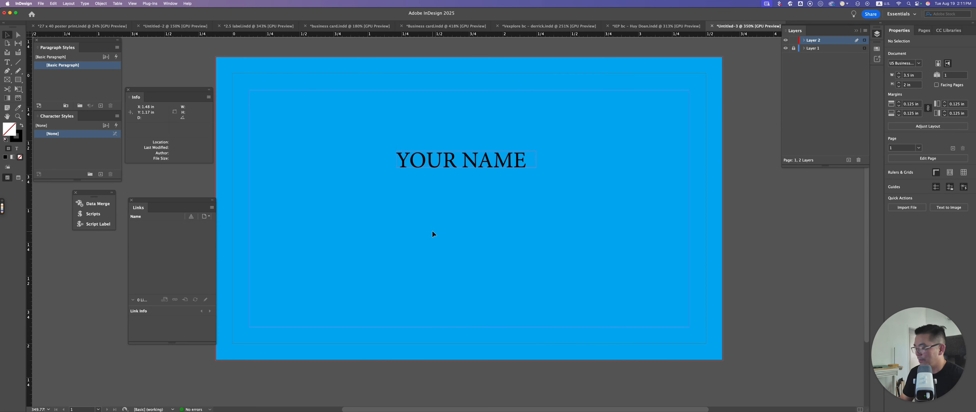
Step: Switch to Finder and preview the exported Untitled-3.jpg from the Desktop to check its bleed area
key(super+Tab)
key(super+Tab)
key(super+Tab)
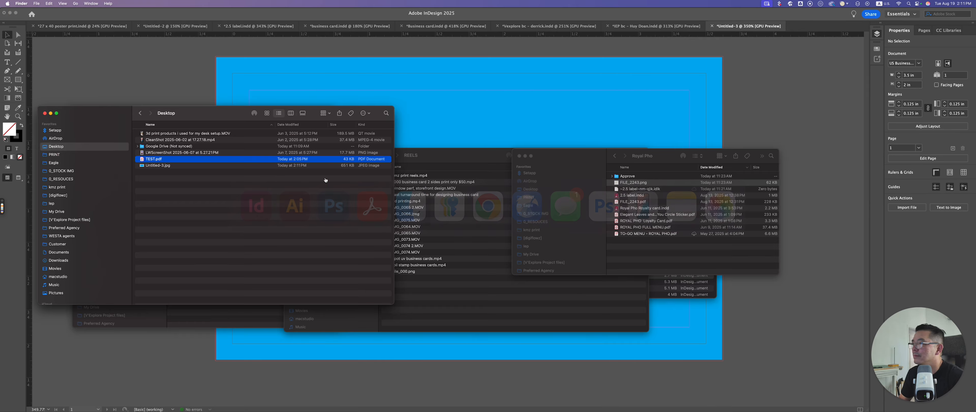
click(160, 167)
key(space)
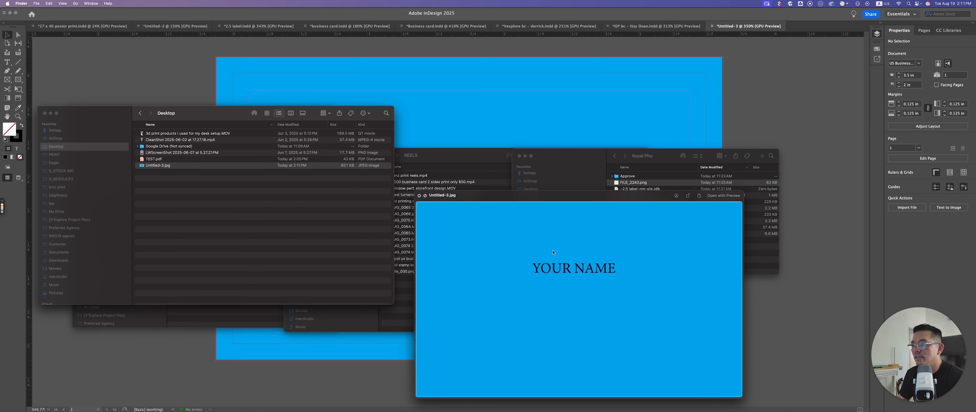
key(space)
Step: Switch back to InDesign and on to Photoshop
key(super+Tab)
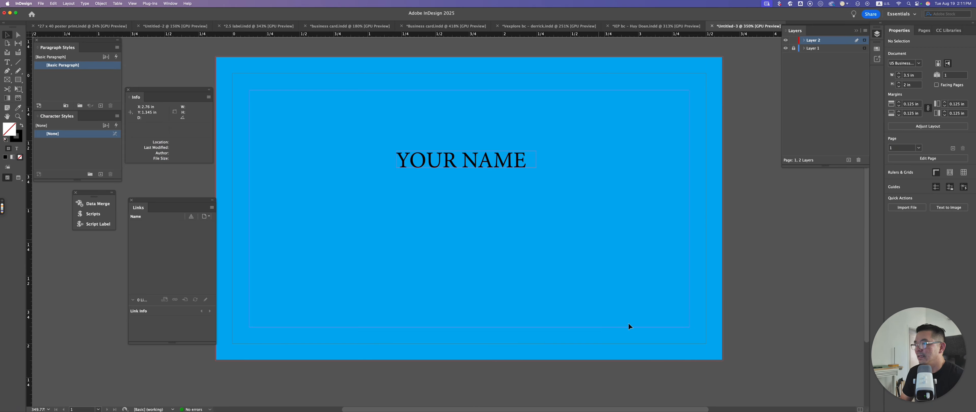
key(super+Tab)
key(super+Tab)
key(super+Tab)
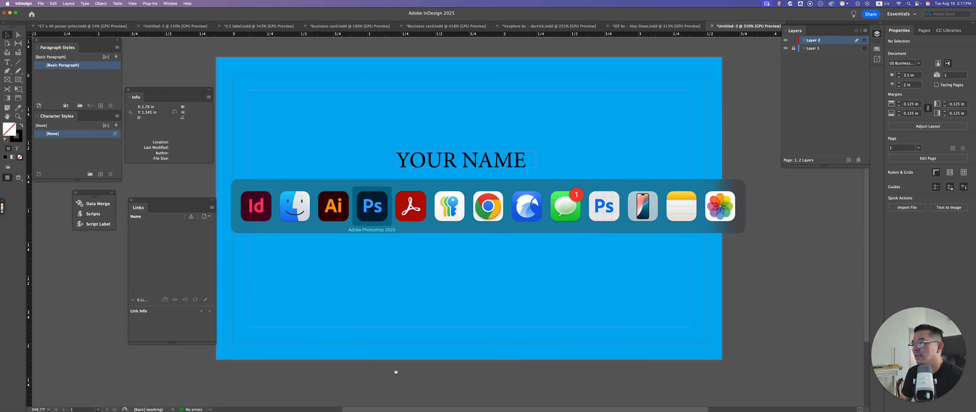